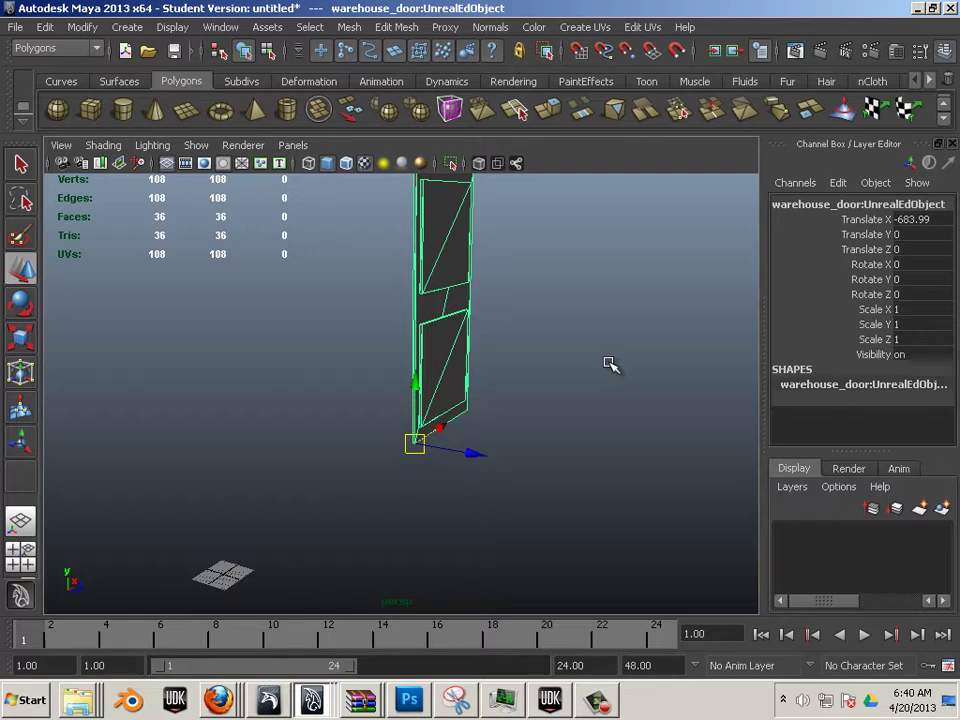
Step: Move the warehouse door so the pivot at its bottom corner snaps onto the grid origin
{"action": "left_click_drag", "start_coordinate": [556, 367], "coordinate": [528, 364], "text": "alt"}
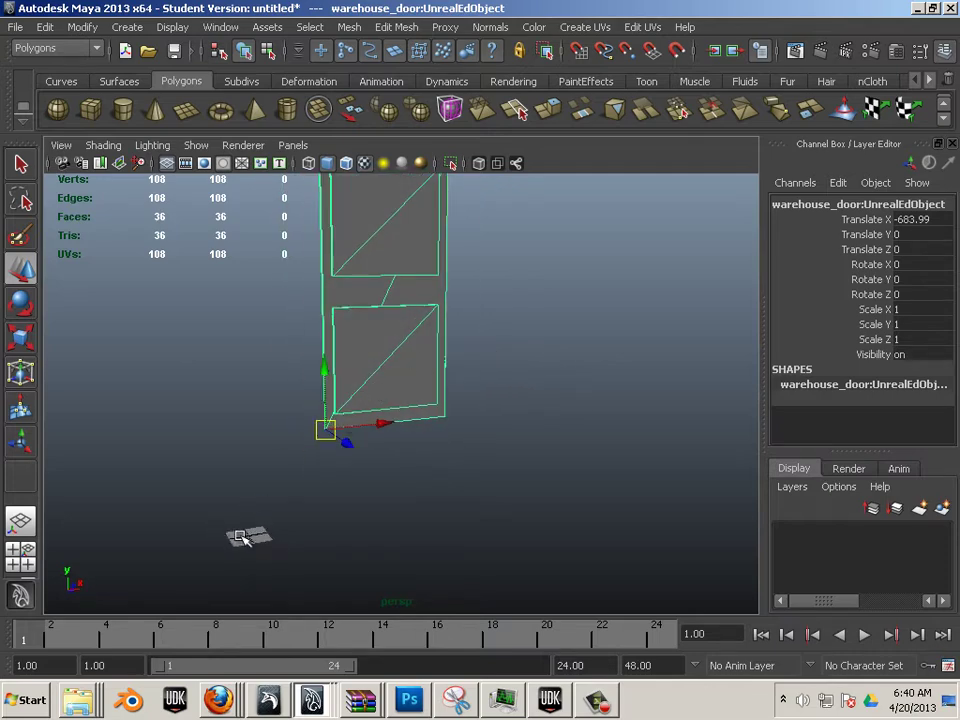
{"action": "left_click_drag", "start_coordinate": [327, 430], "coordinate": [436, 374]}
{"action": "scroll", "coordinate": [650, 500], "scroll_direction": "up", "scroll_amount": 5}
{"action": "middle_click_drag", "start_coordinate": [650, 516], "coordinate": [384, 389], "text": "alt"}
{"action": "mouse_move", "coordinate": [384, 389]}
{"action": "left_mouse_down", "text": "alt"}
{"action": "mouse_move", "coordinate": [349, 364]}
{"action": "mouse_move", "coordinate": [390, 395]}
{"action": "left_mouse_up", "text": "alt"}
{"action": "scroll", "coordinate": [595, 473], "scroll_direction": "up", "scroll_amount": 6}
{"action": "middle_click_drag", "start_coordinate": [423, 440], "coordinate": [529, 389], "text": "alt"}
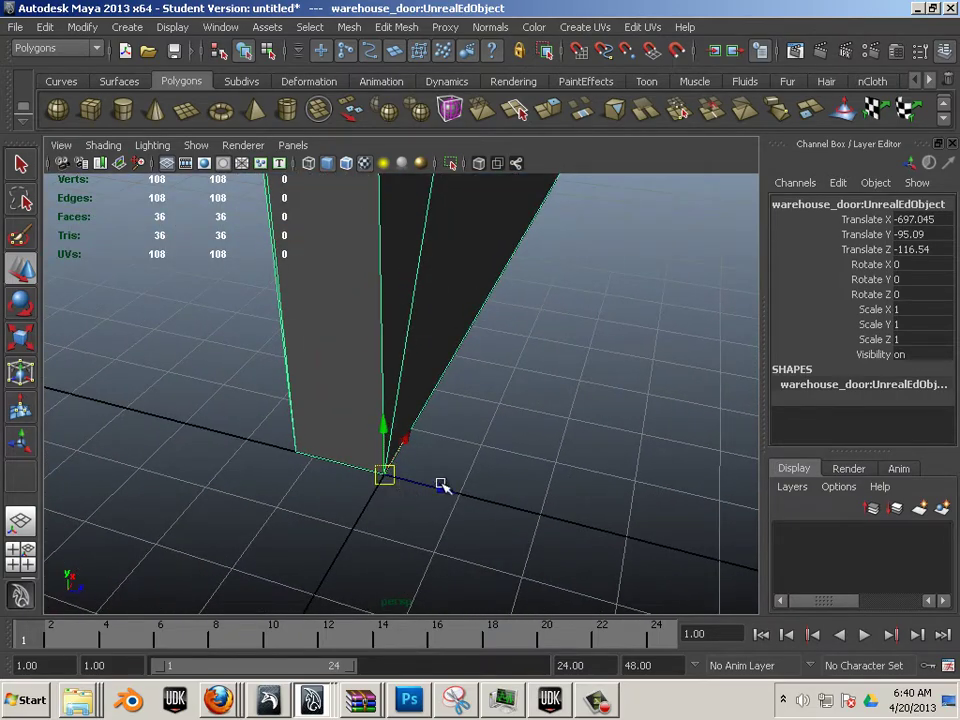
{"action": "left_click_drag", "start_coordinate": [450, 486], "coordinate": [326, 373], "text": "alt"}
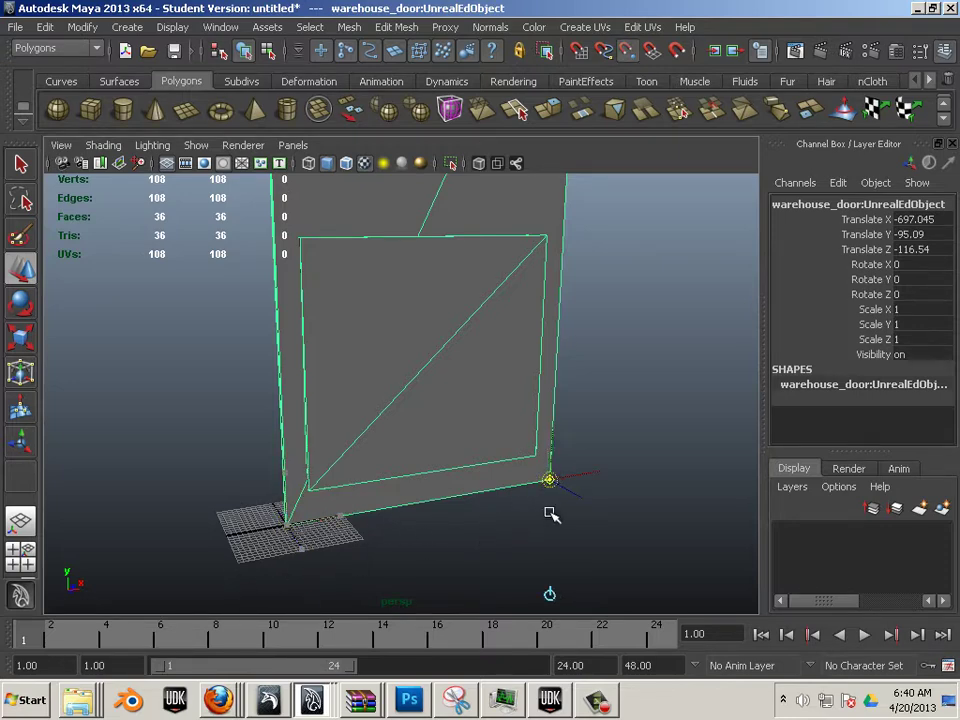
Step: Try placing the door's pivot on the opposite bottom corner, and return it to the corner at the grid origin
{"action": "key", "text": "Insert"}
{"action": "key", "text": "Insert"}
{"action": "key", "text": "Insert"}
{"action": "left_click_drag", "start_coordinate": [240, 542], "coordinate": [418, 564], "text": "alt"}
{"action": "middle_click_drag", "start_coordinate": [418, 564], "coordinate": [454, 403], "text": "alt"}
{"action": "scroll", "coordinate": [454, 403], "scroll_direction": "up", "scroll_amount": 4}
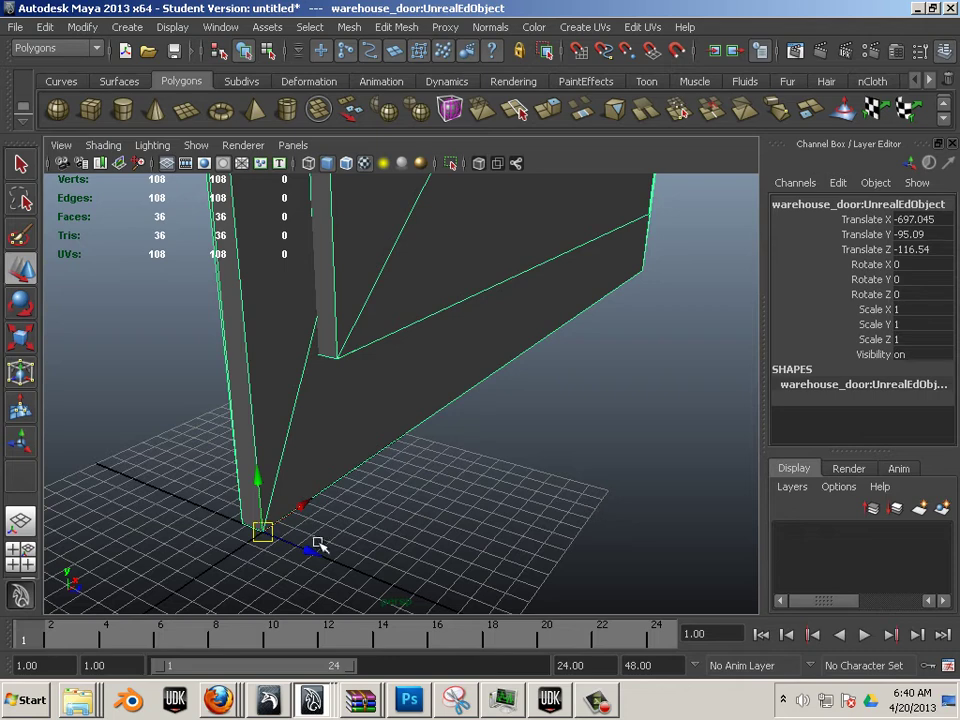
{"action": "mouse_move", "coordinate": [262, 532]}
{"action": "left_mouse_down"}
{"action": "mouse_move", "coordinate": [331, 545]}
{"action": "mouse_move", "coordinate": [261, 532]}
{"action": "left_mouse_up"}
{"action": "left_click_drag", "start_coordinate": [443, 555], "coordinate": [392, 468], "text": "alt"}
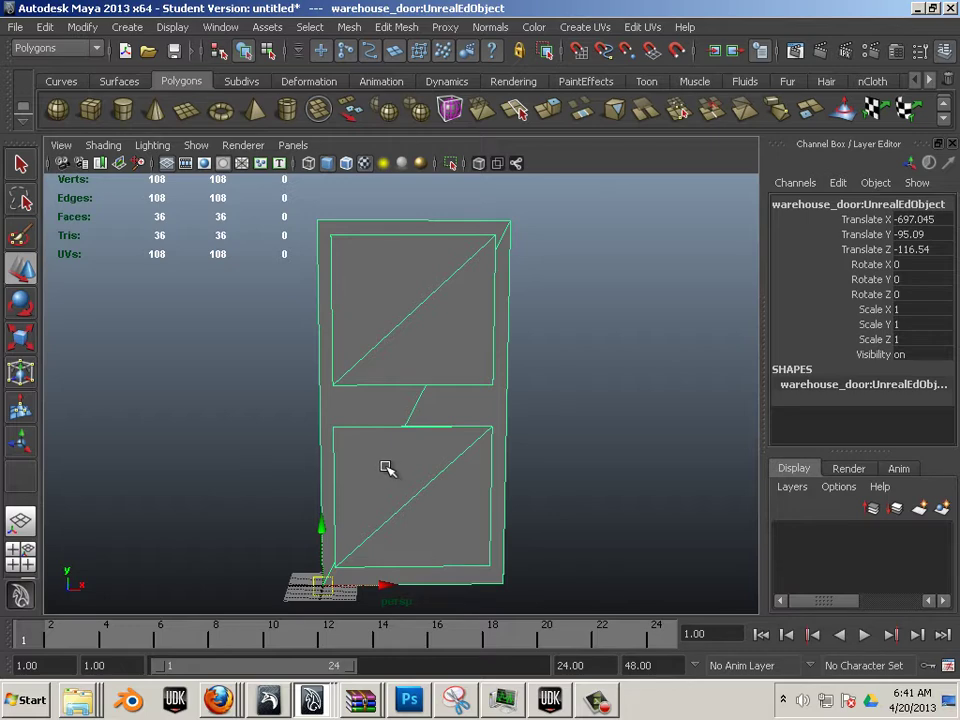
Step: Rename the warehouse door object as ldoor
{"action": "left_click_drag", "start_coordinate": [377, 465], "coordinate": [379, 459], "text": "alt"}
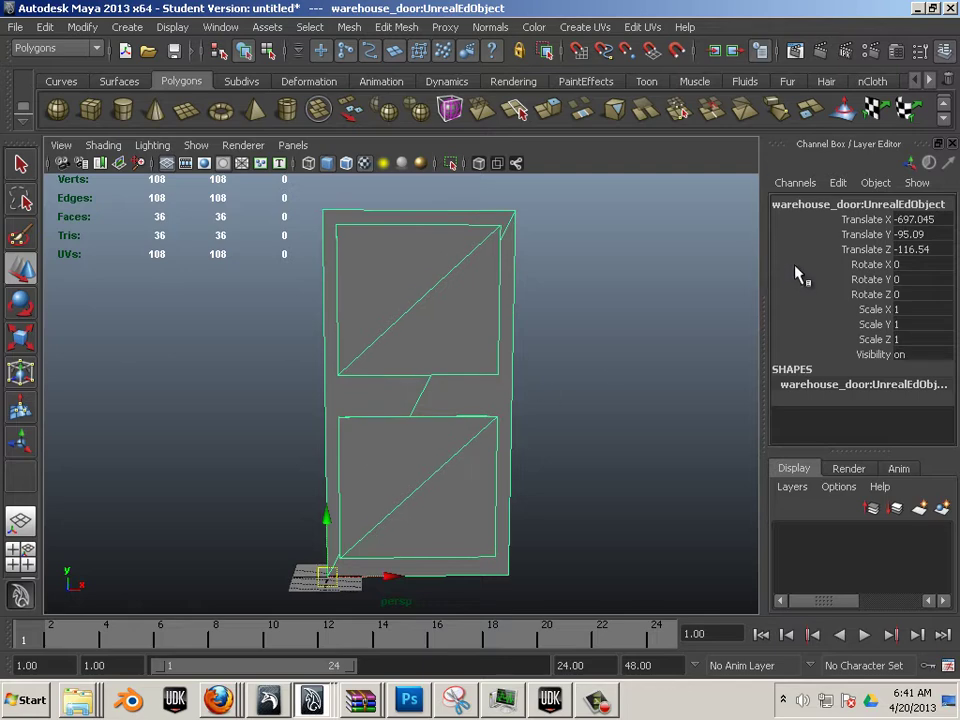
{"action": "double_click", "coordinate": [813, 204]}
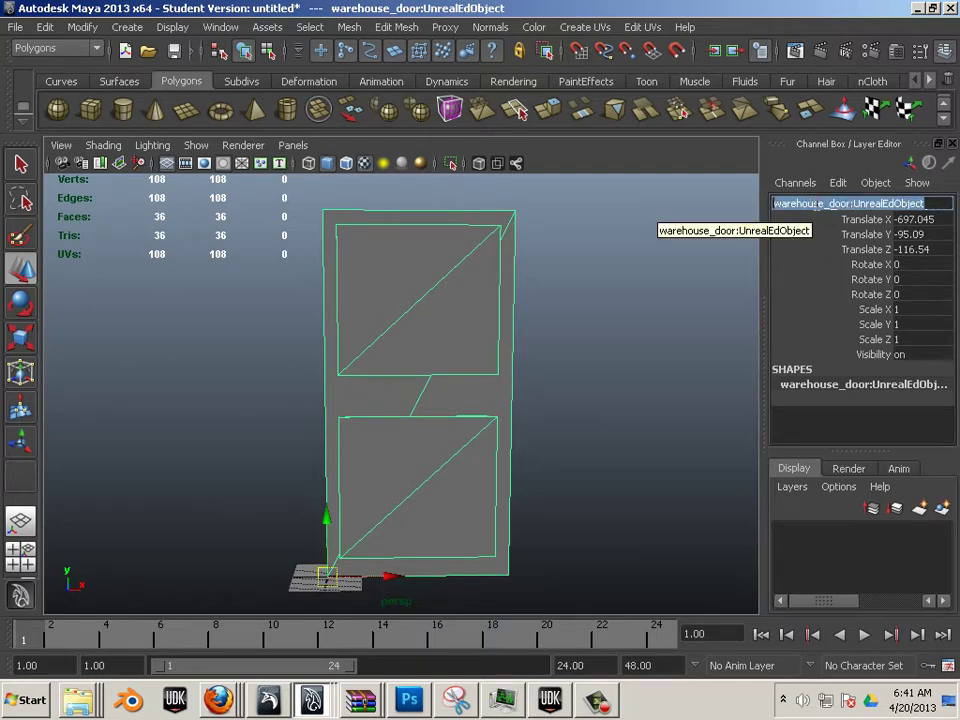
{"action": "key", "text": "BackSpace"}
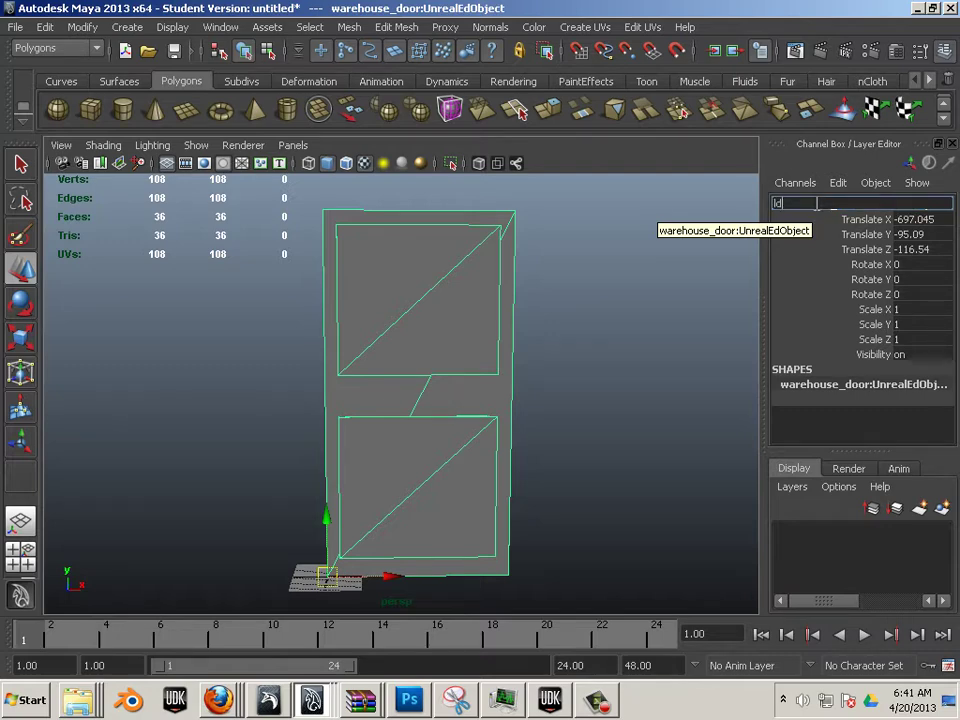
{"action": "key", "text": "Return"}
Step: Duplicate ldoor and move the copy along negative X until it stands beside the original door
{"action": "middle_click_drag", "start_coordinate": [284, 469], "coordinate": [260, 449], "text": "alt"}
{"action": "scroll", "coordinate": [300, 452], "scroll_direction": "down", "scroll_amount": 1}
{"action": "left_click", "coordinate": [394, 465]}
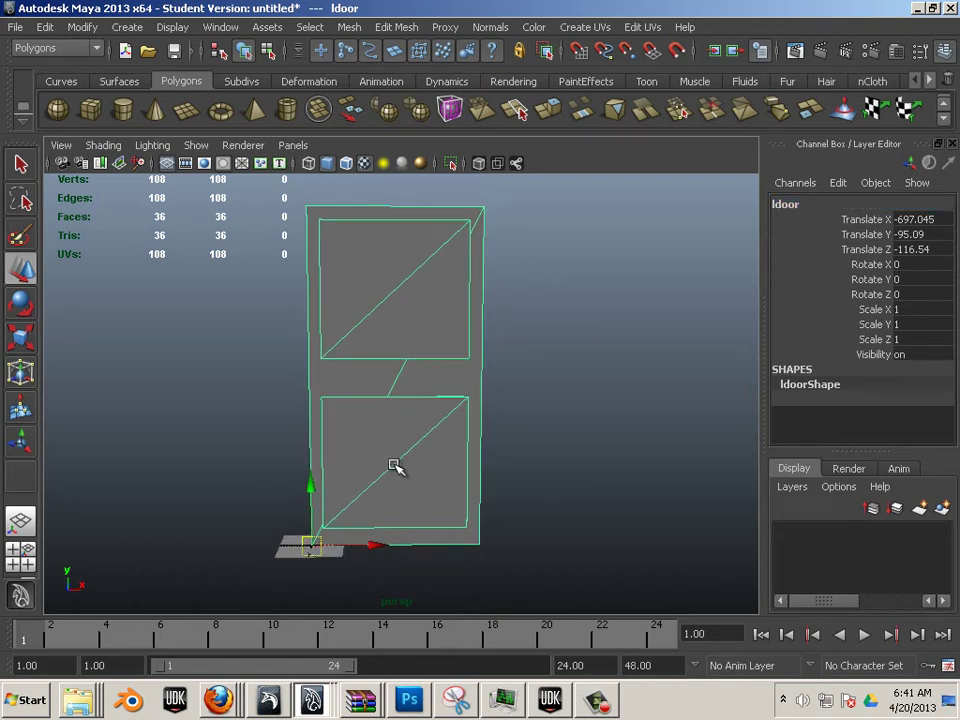
{"action": "key", "text": "ctrl+d"}
{"action": "left_click_drag", "start_coordinate": [381, 542], "coordinate": [192, 538]}
{"action": "middle_click_drag", "start_coordinate": [240, 508], "coordinate": [310, 450], "text": "alt"}
{"action": "scroll", "coordinate": [330, 470], "scroll_direction": "up", "scroll_amount": 3}
{"action": "left_click_drag", "start_coordinate": [362, 508], "coordinate": [368, 545], "text": "alt"}
{"action": "middle_click_drag", "start_coordinate": [368, 545], "coordinate": [398, 516], "text": "alt"}
{"action": "left_click_drag", "start_coordinate": [399, 515], "coordinate": [392, 508], "text": "alt"}
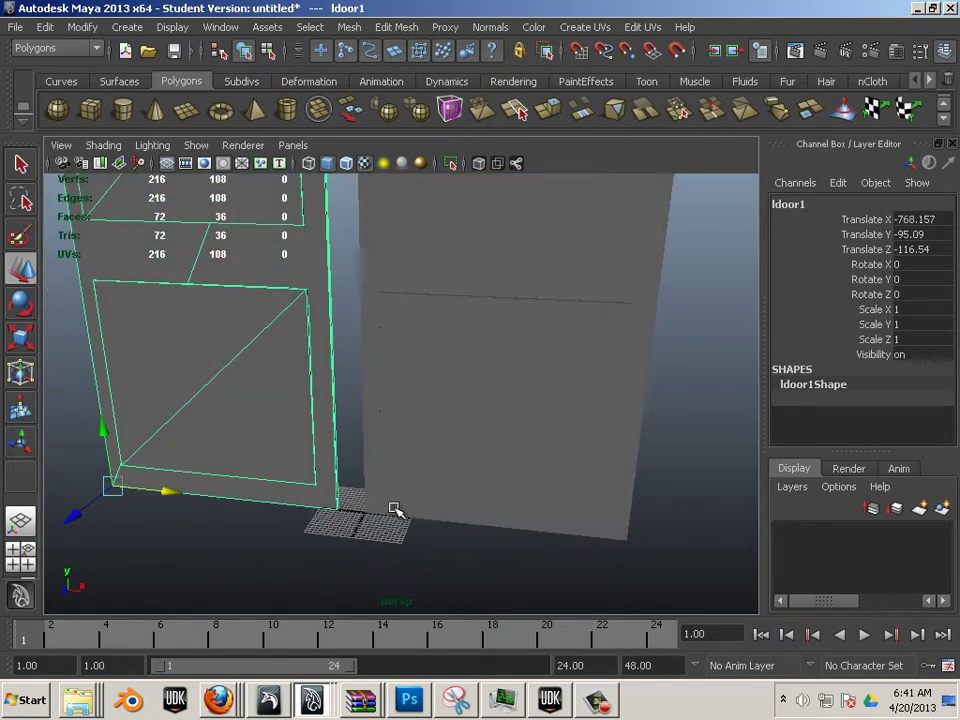
Step: Set the copy's pivot to its bottom corner next to ldoor and snap that corner onto the grid origin
{"action": "key", "text": "Insert"}
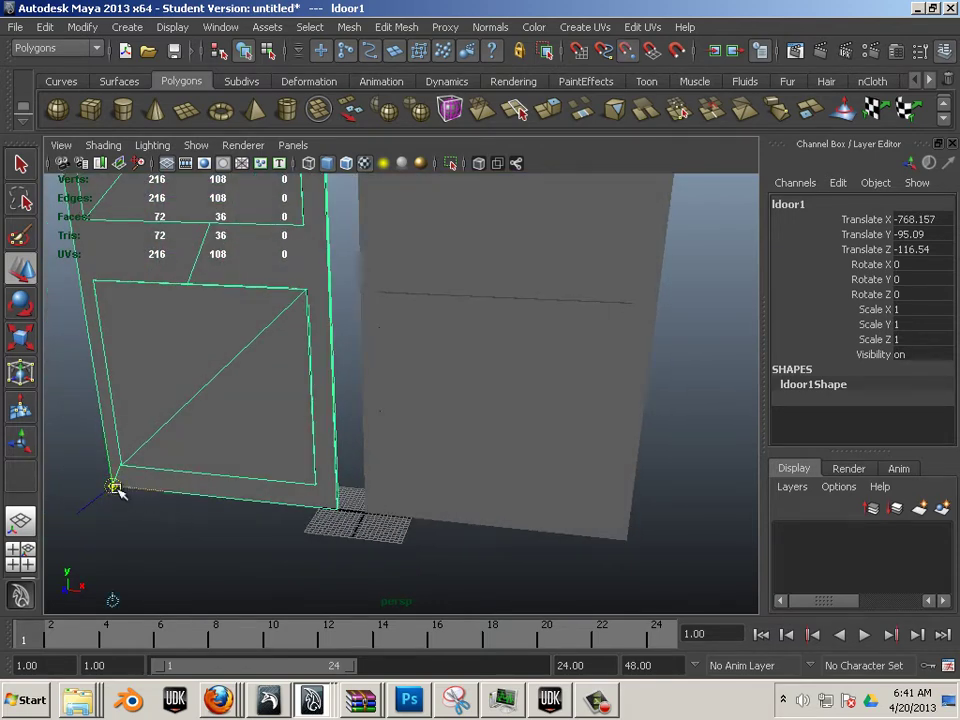
{"action": "left_click_drag", "start_coordinate": [120, 489], "coordinate": [365, 514]}
{"action": "key", "text": "Insert"}
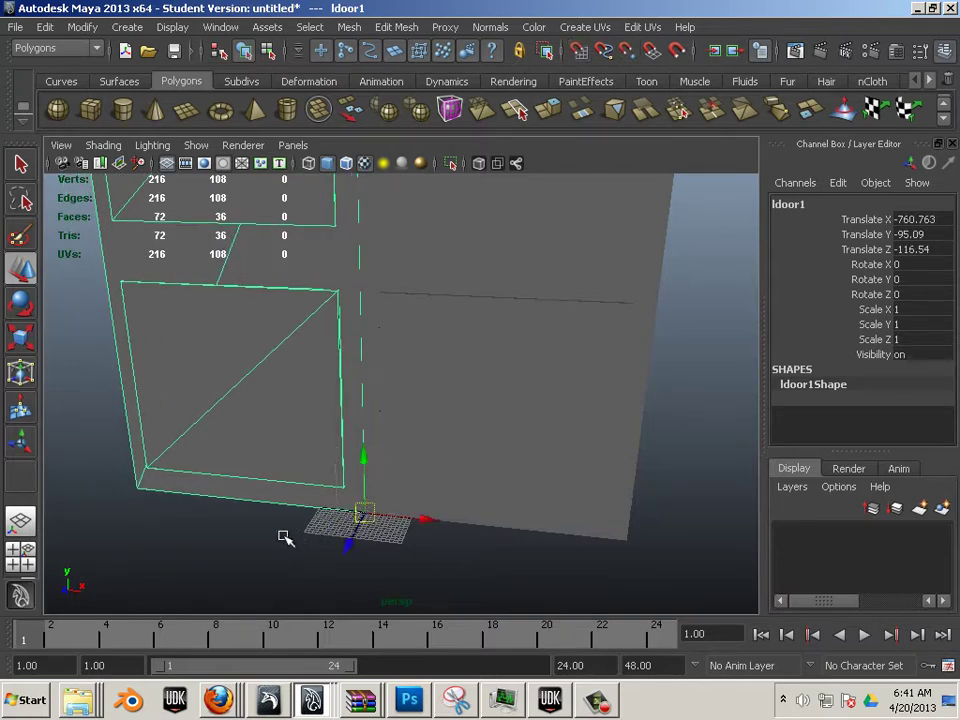
{"action": "left_click_drag", "start_coordinate": [272, 536], "coordinate": [697, 599], "text": "alt"}
{"action": "key", "text": "super"}
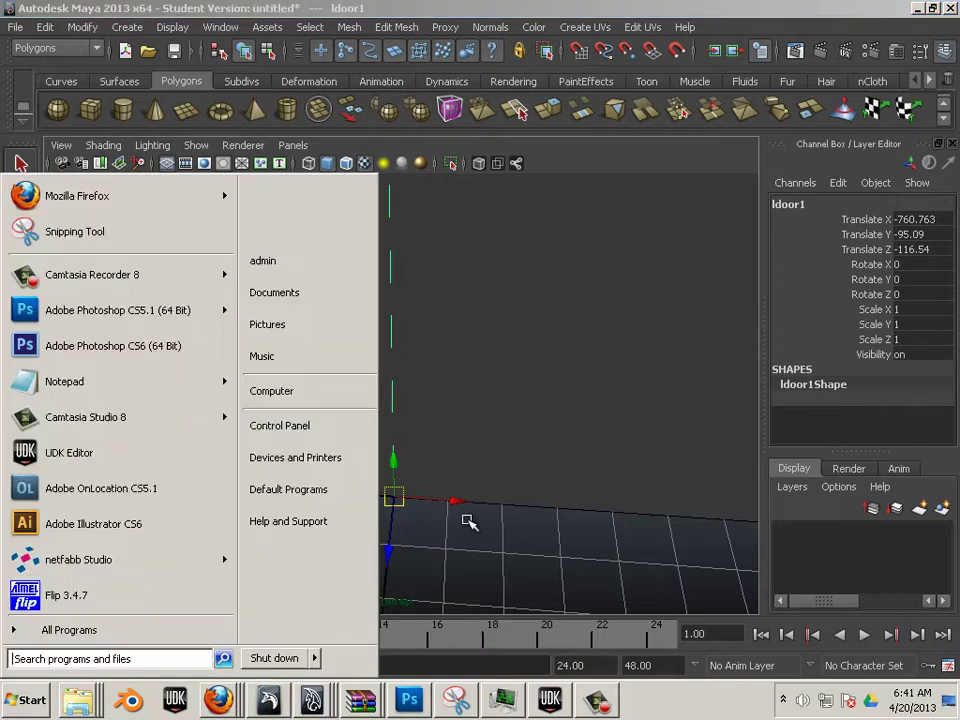
{"action": "left_click", "coordinate": [478, 510]}
Step: Rename the duplicated door as rdoor
{"action": "scroll", "coordinate": [469, 532], "scroll_direction": "down", "scroll_amount": 5}
{"action": "scroll", "coordinate": [446, 525], "scroll_direction": "down", "scroll_amount": 6}
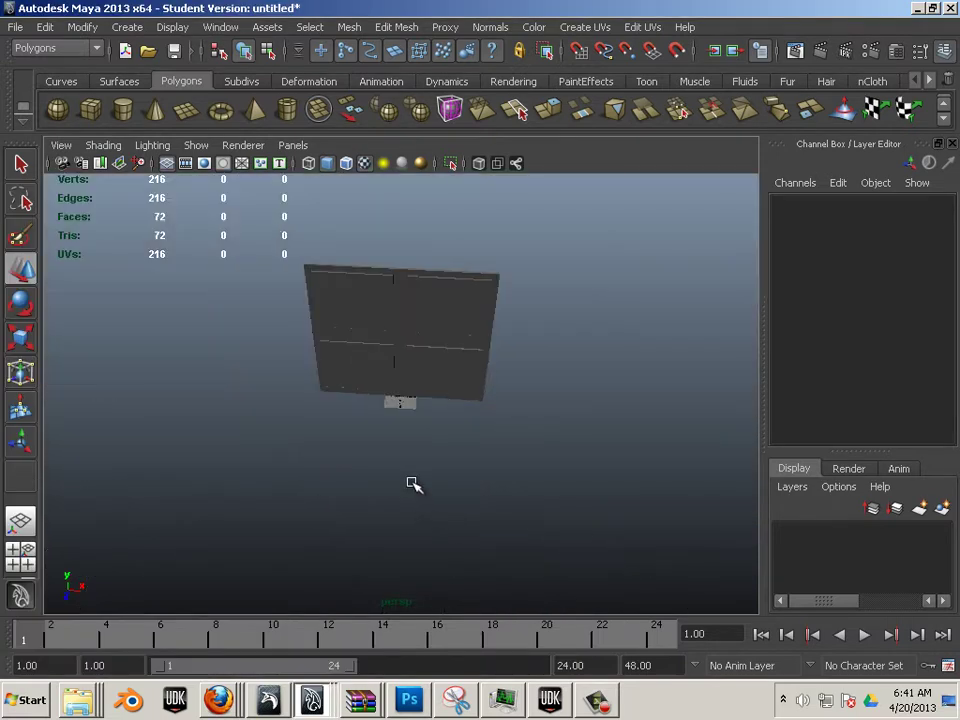
{"action": "left_click_drag", "start_coordinate": [413, 481], "coordinate": [467, 343], "text": "alt"}
{"action": "left_click", "coordinate": [465, 338]}
{"action": "right_click_drag", "start_coordinate": [388, 471], "coordinate": [454, 478], "text": "alt"}
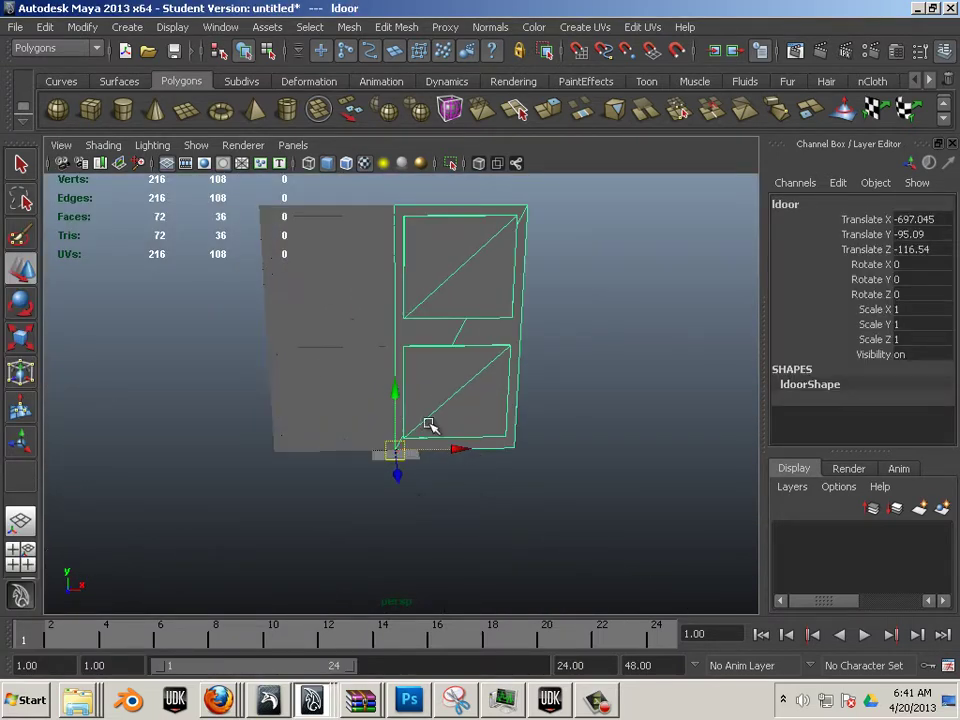
{"action": "left_click", "coordinate": [356, 366]}
{"action": "left_click", "coordinate": [789, 204]}
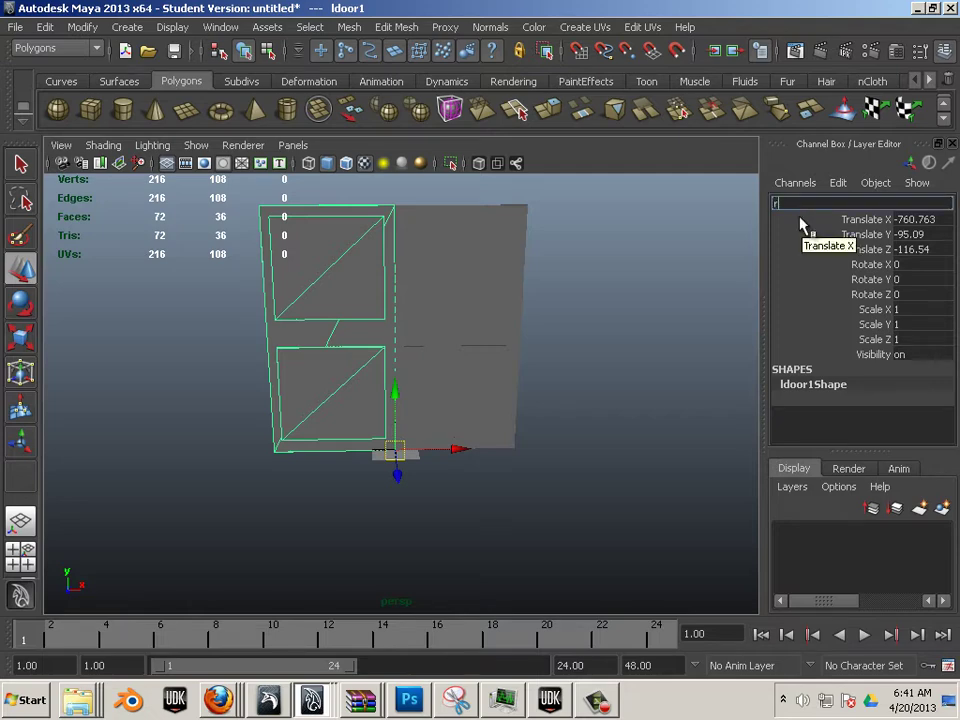
{"action": "type", "text": "rdoor"}
{"action": "key", "text": "Return"}
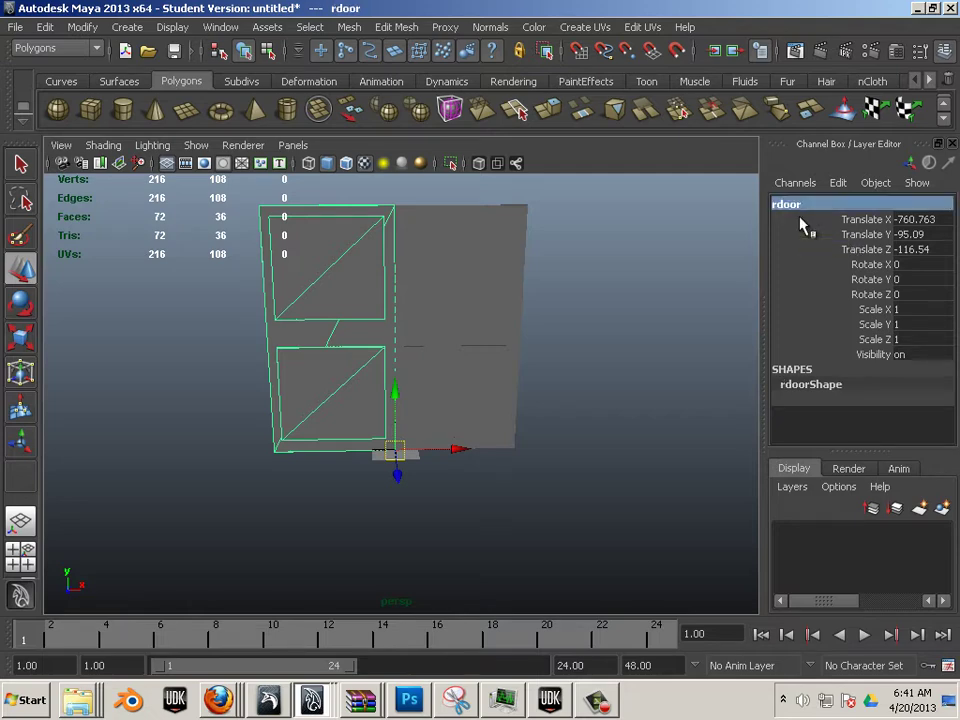
Step: Try moving rdoor along X to the far side of ldoor, and undo the move
{"action": "scroll", "coordinate": [440, 497], "scroll_direction": "up", "scroll_amount": 3}
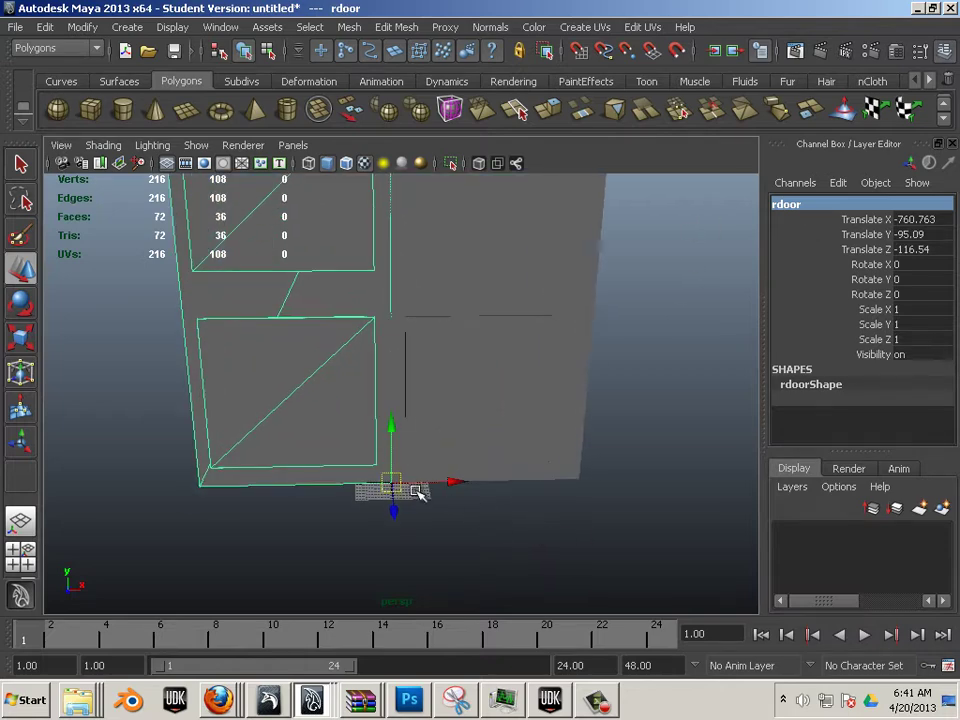
{"action": "left_click_drag", "start_coordinate": [450, 484], "coordinate": [823, 518]}
{"action": "middle_click_drag", "start_coordinate": [625, 515], "coordinate": [394, 537], "text": "alt"}
{"action": "left_click", "coordinate": [418, 428]}
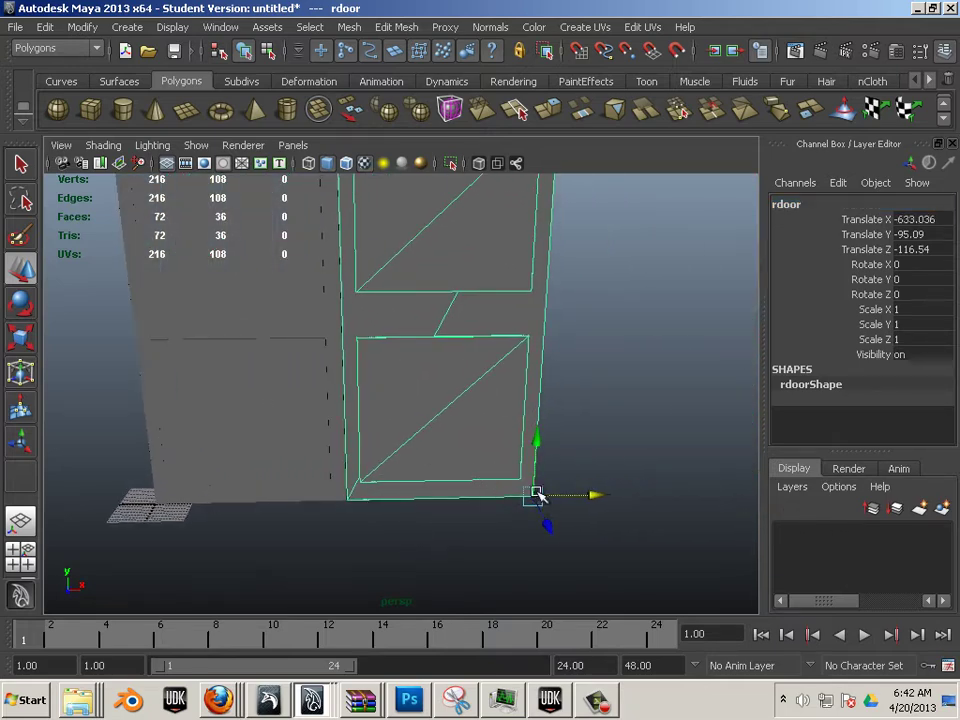
{"action": "left_click", "coordinate": [214, 450]}
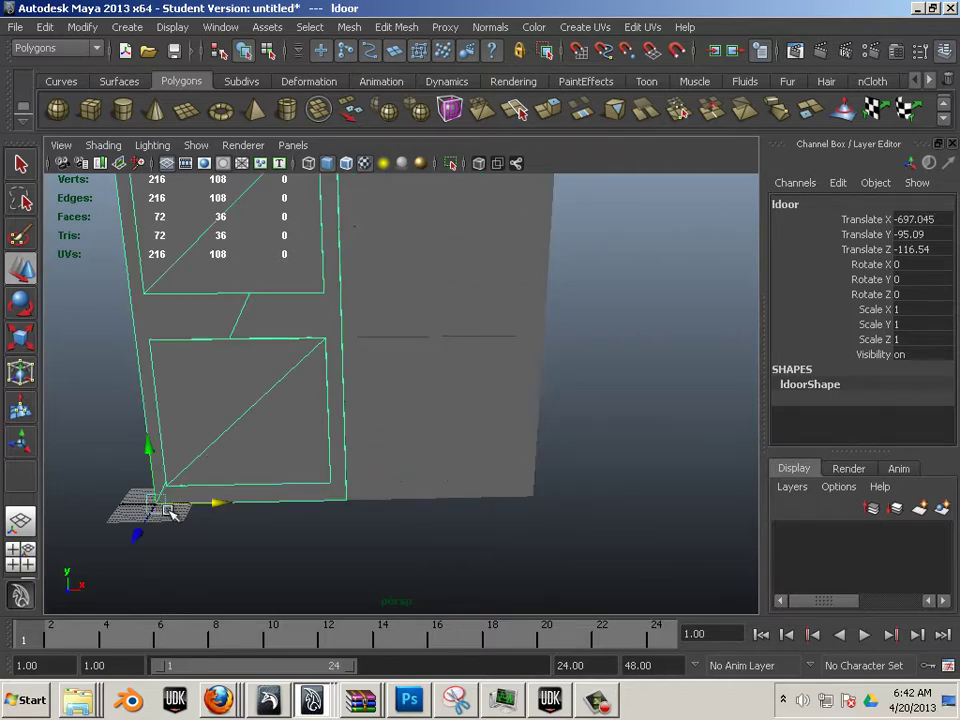
{"action": "key", "text": "ctrl+z"}
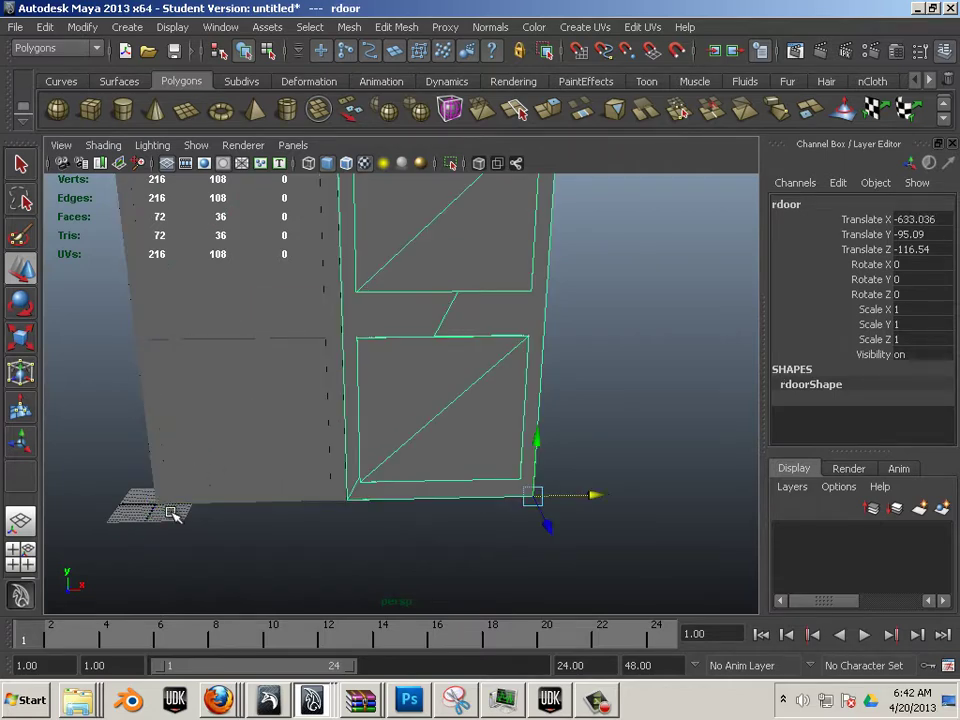
{"action": "key", "text": "ctrl+z"}
Step: Select ldoor and check which file types Export Selection offers in the Desktop doors folder, without exporting
{"action": "left_click_drag", "start_coordinate": [294, 544], "coordinate": [420, 542], "text": "alt"}
{"action": "left_click", "coordinate": [460, 525]}
{"action": "key", "text": "f"}
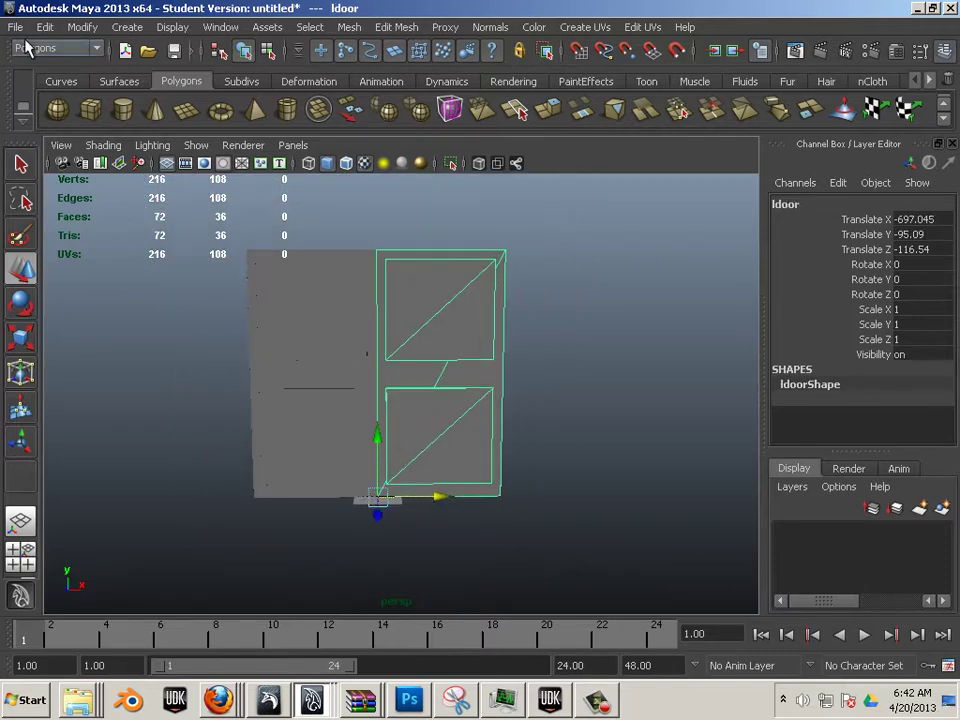
{"action": "left_click", "coordinate": [15, 27]}
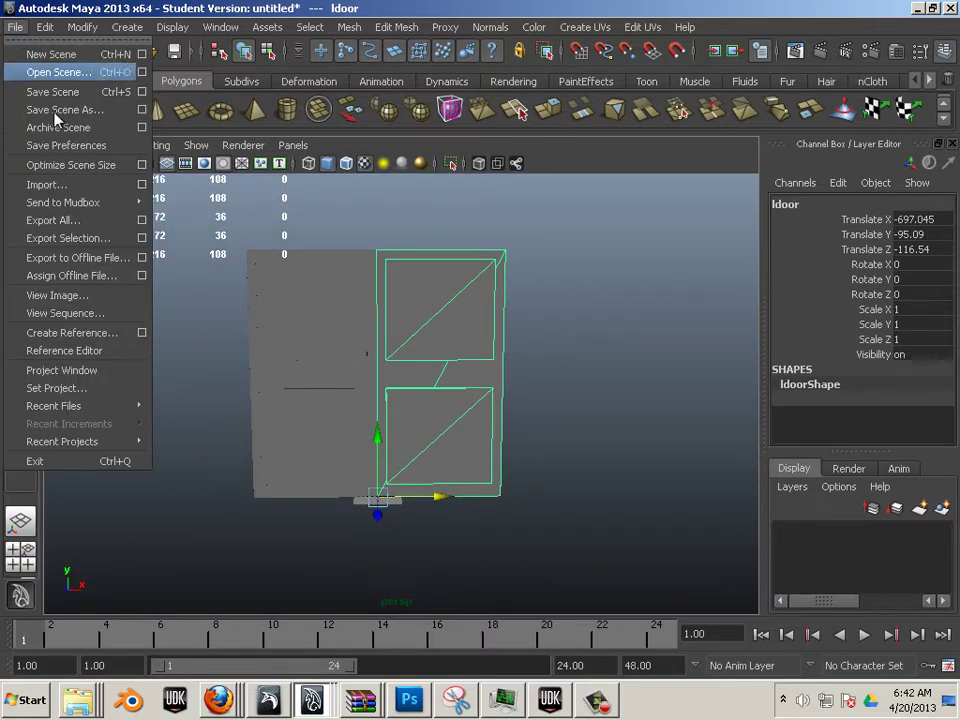
{"action": "left_click", "coordinate": [69, 238]}
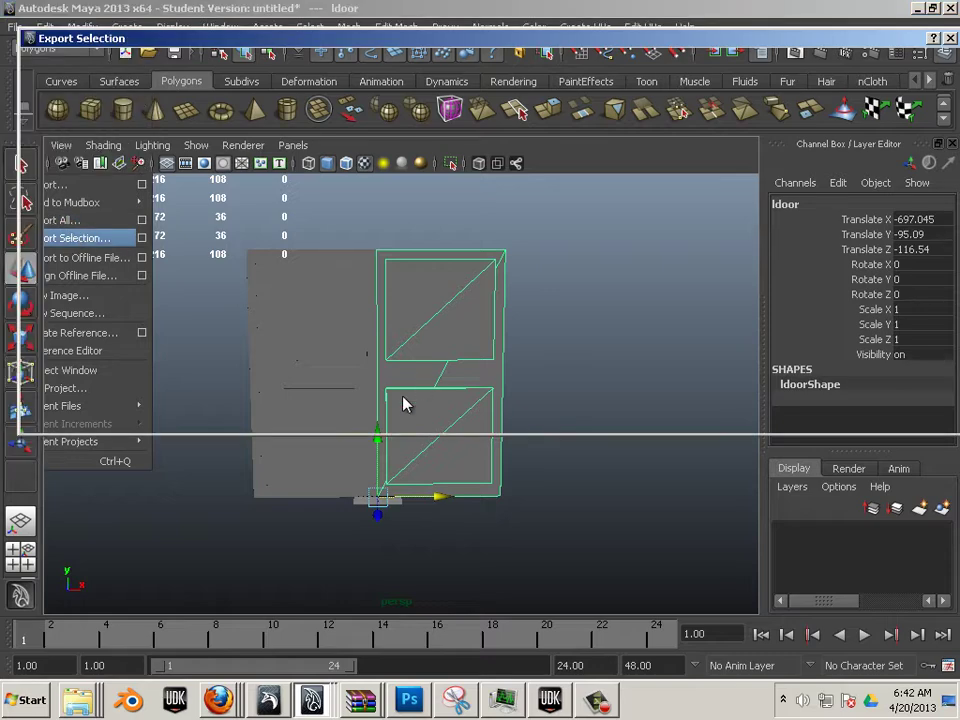
{"action": "left_click", "coordinate": [77, 125]}
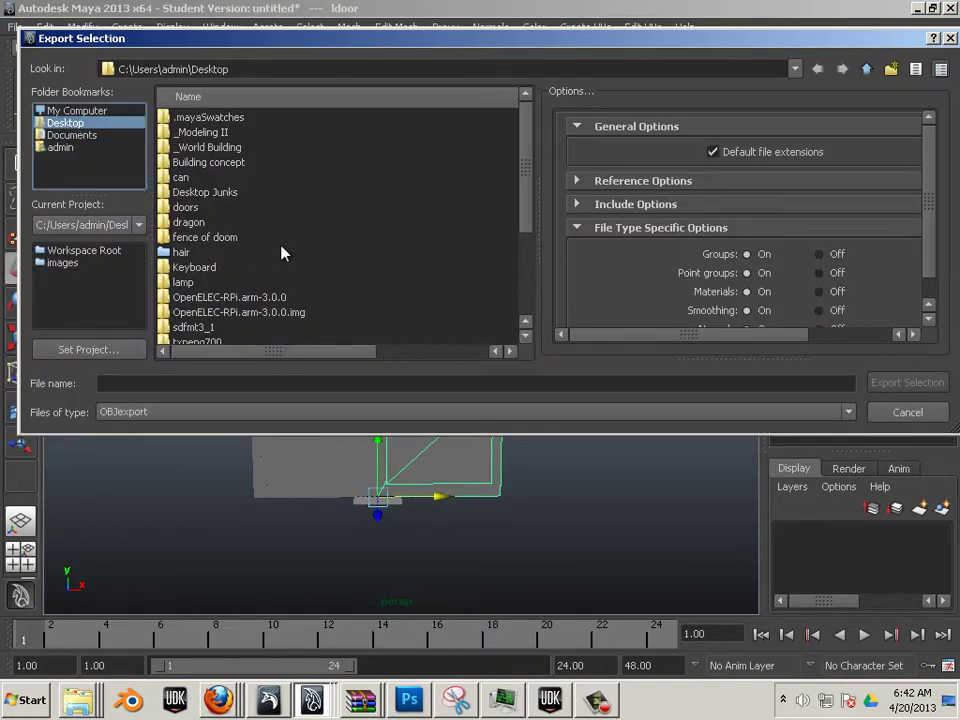
{"action": "double_click", "coordinate": [186, 207]}
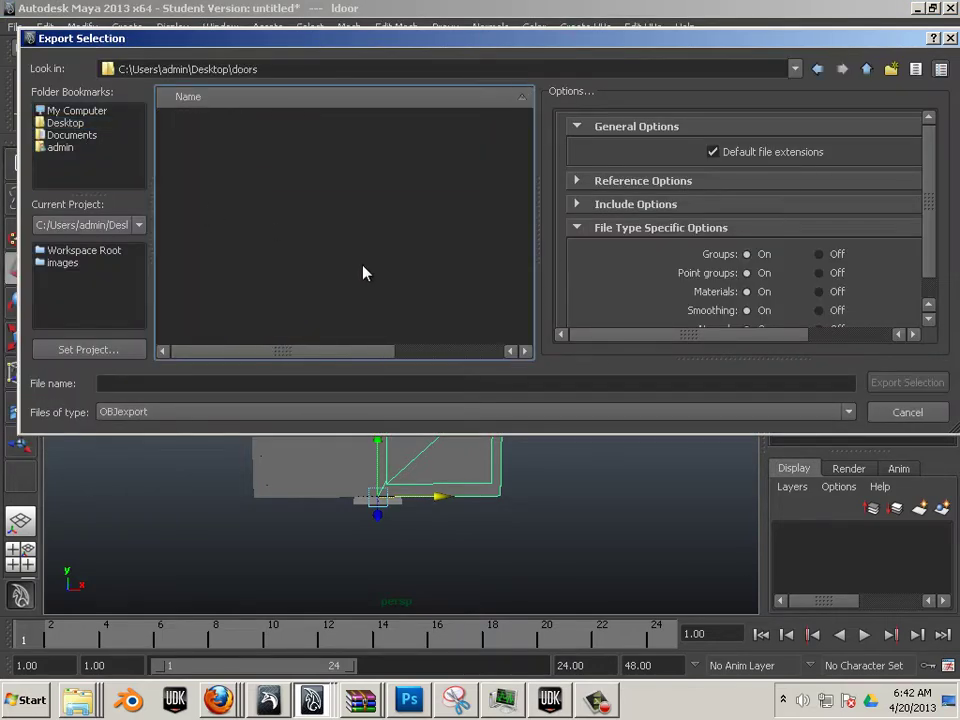
{"action": "left_click", "coordinate": [276, 408]}
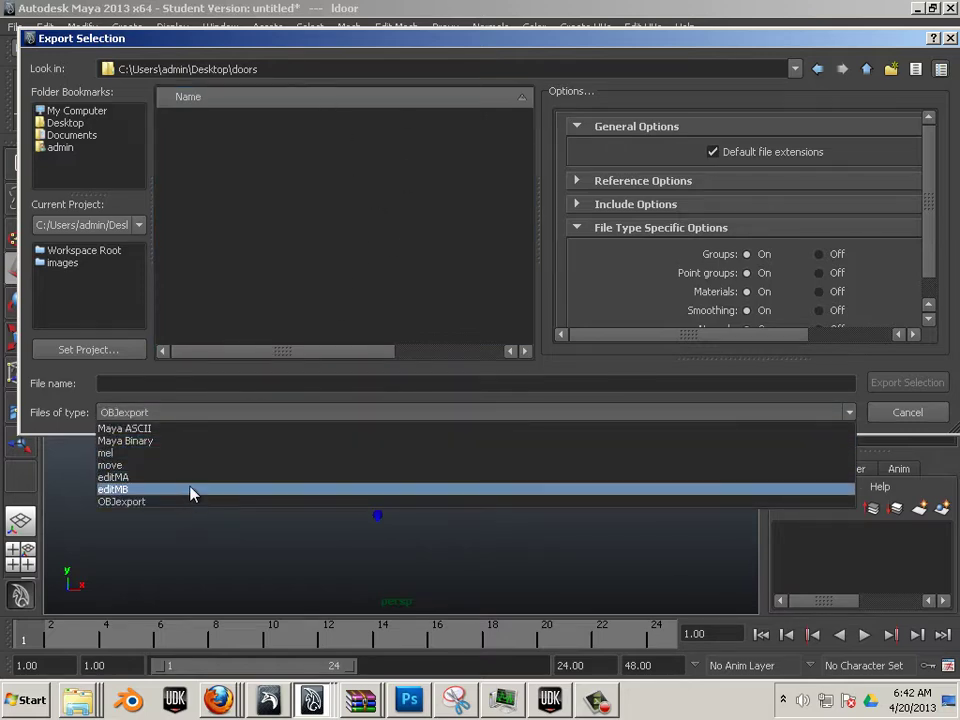
{"action": "left_click", "coordinate": [907, 414]}
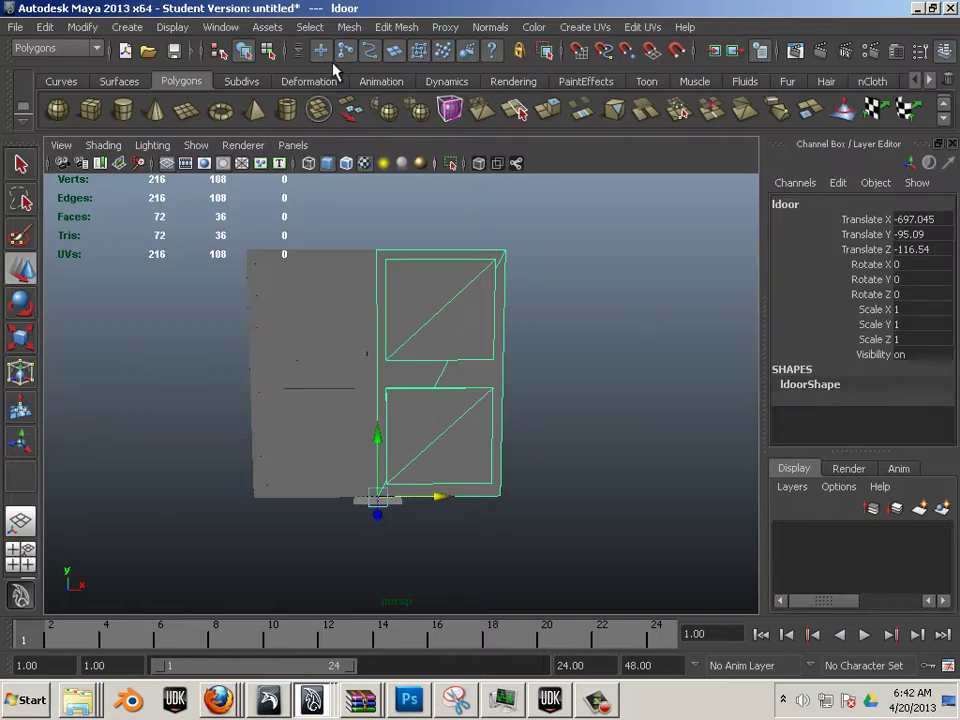
Step: Enable Auto load for the fbxmaya.mll plug-in in the Plug-in Manager
{"action": "left_click", "coordinate": [220, 27]}
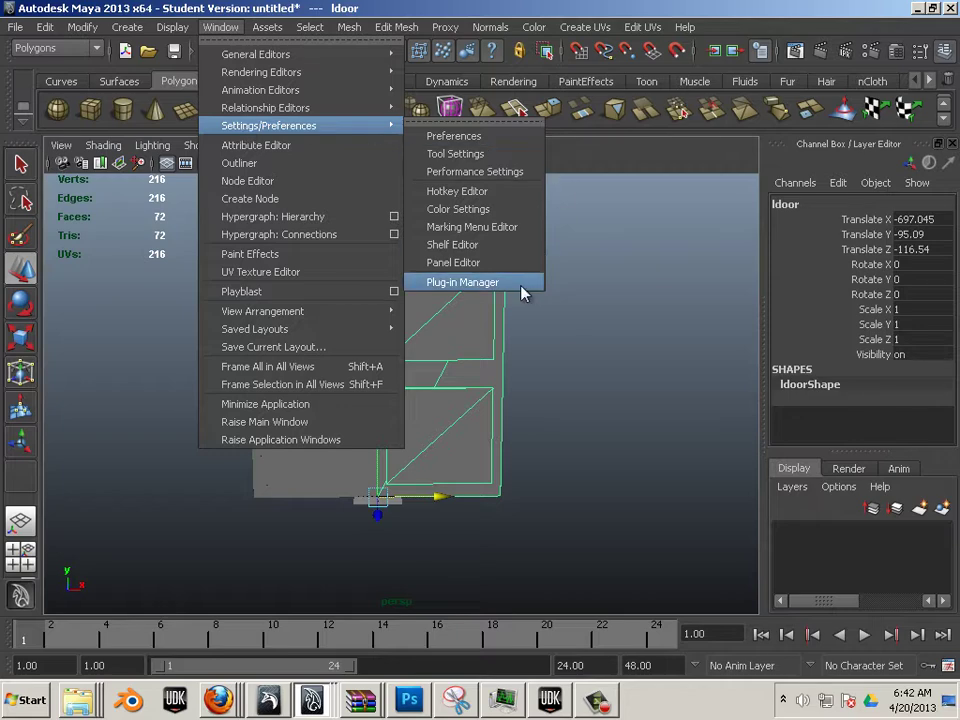
{"action": "left_click", "coordinate": [490, 282]}
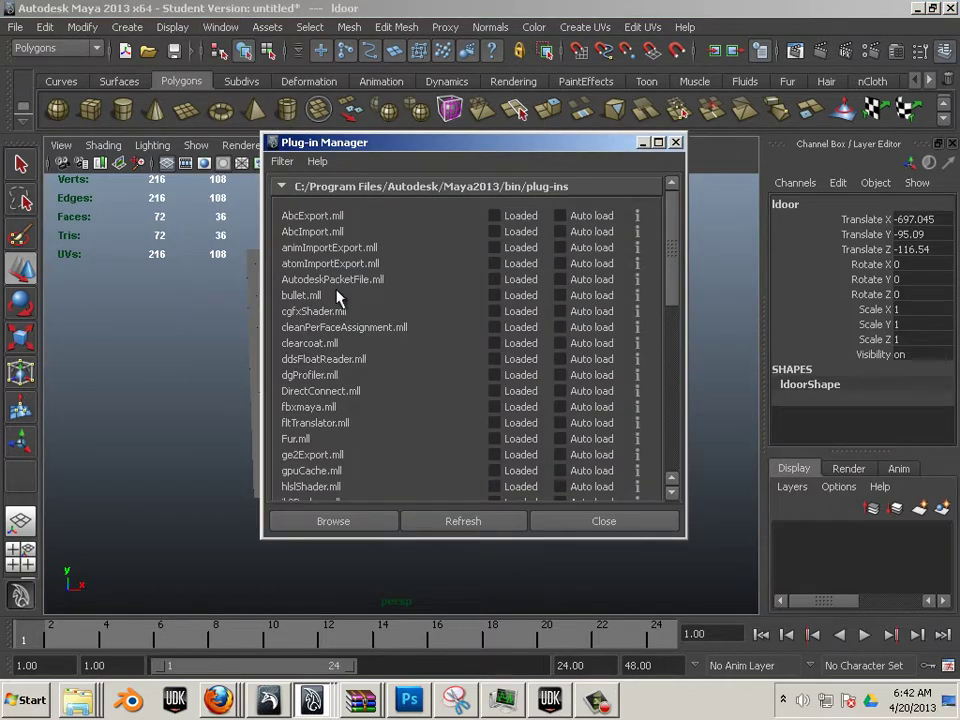
{"action": "scroll", "coordinate": [313, 381], "scroll_direction": "down", "scroll_amount": 2}
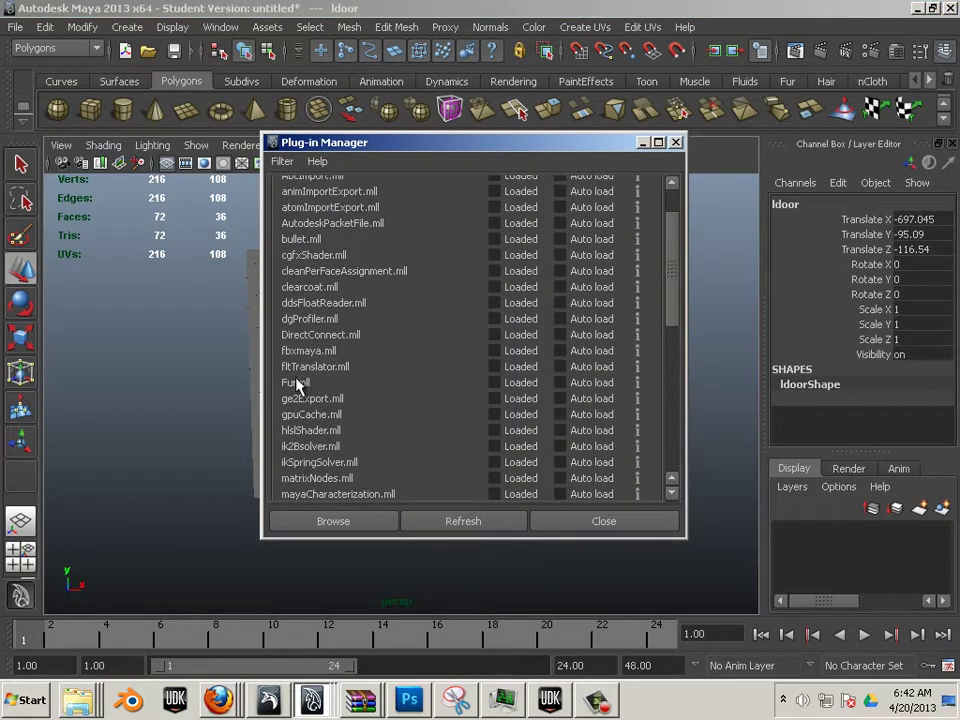
{"action": "left_click", "coordinate": [559, 351]}
{"action": "left_click", "coordinate": [604, 521]}
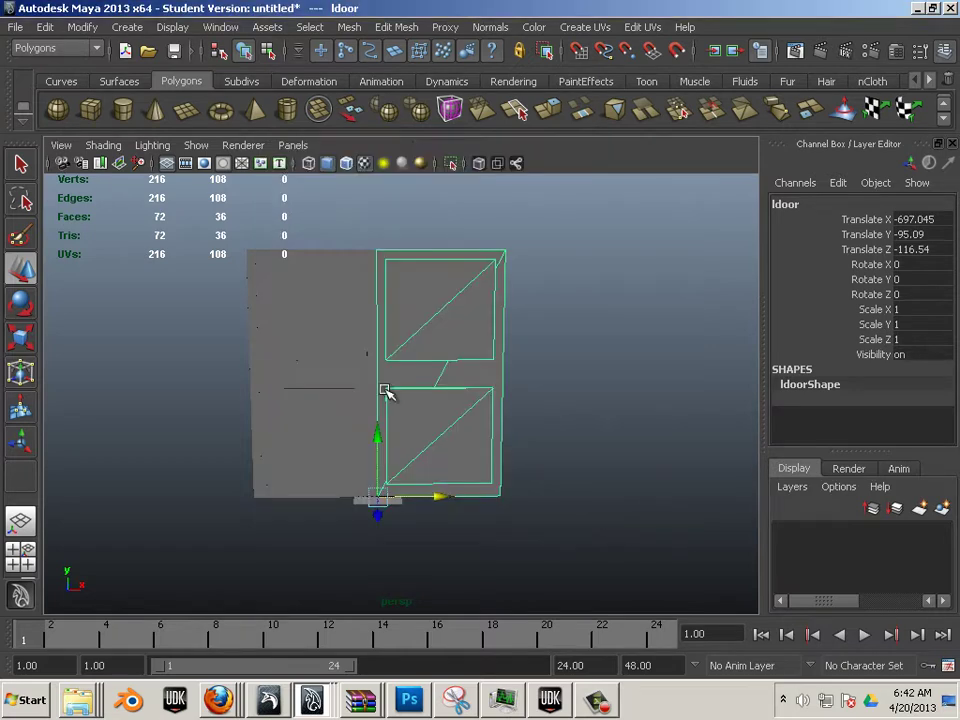
Step: Export ldoor as FBX into the Desktop doors folder, replacing the existing l_door.fbx
{"action": "left_click", "coordinate": [14, 26]}
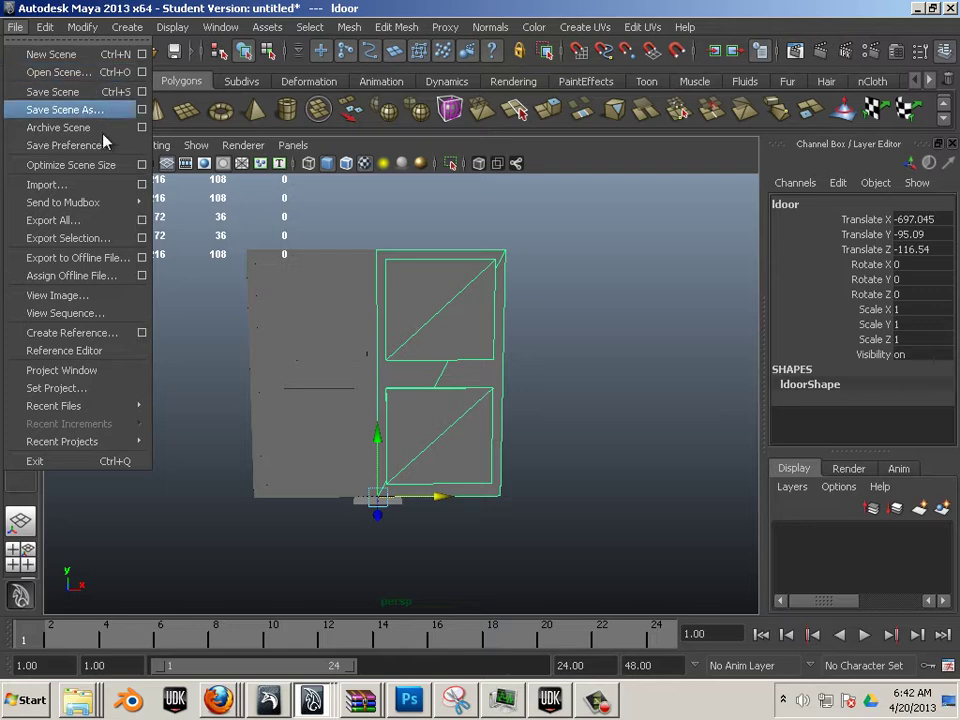
{"action": "left_click", "coordinate": [87, 244]}
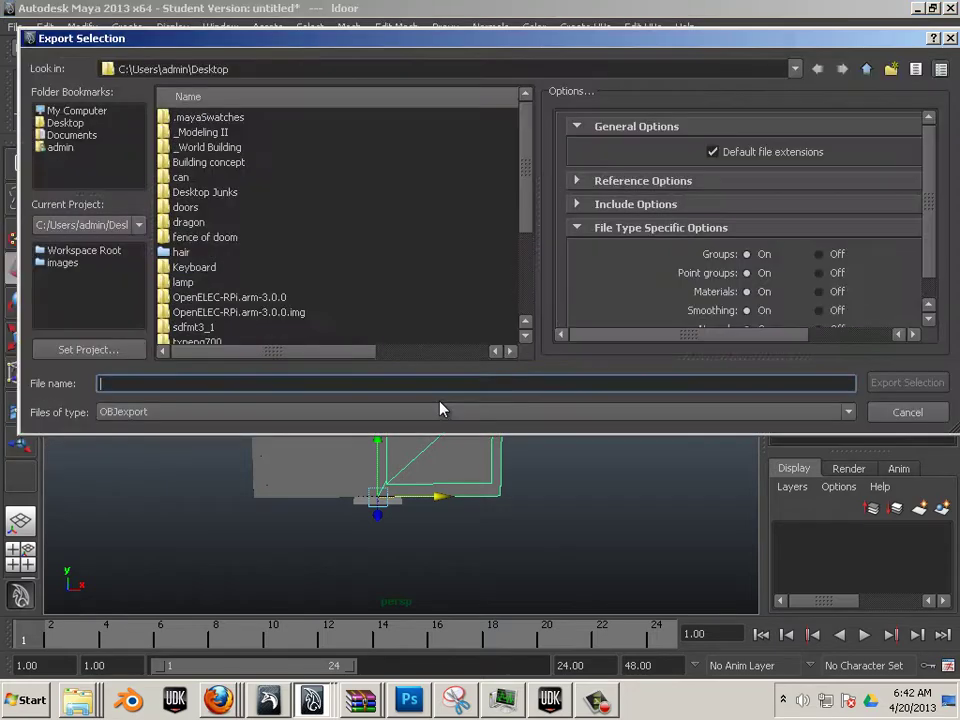
{"action": "double_click", "coordinate": [197, 211]}
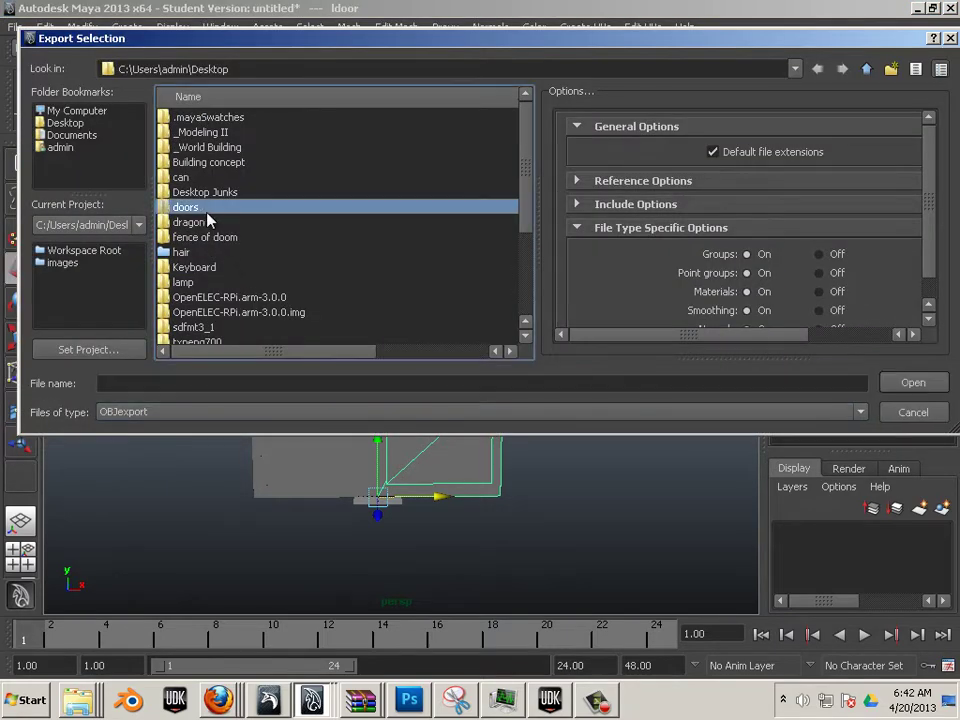
{"action": "left_click", "coordinate": [214, 412]}
{"action": "left_click", "coordinate": [195, 514]}
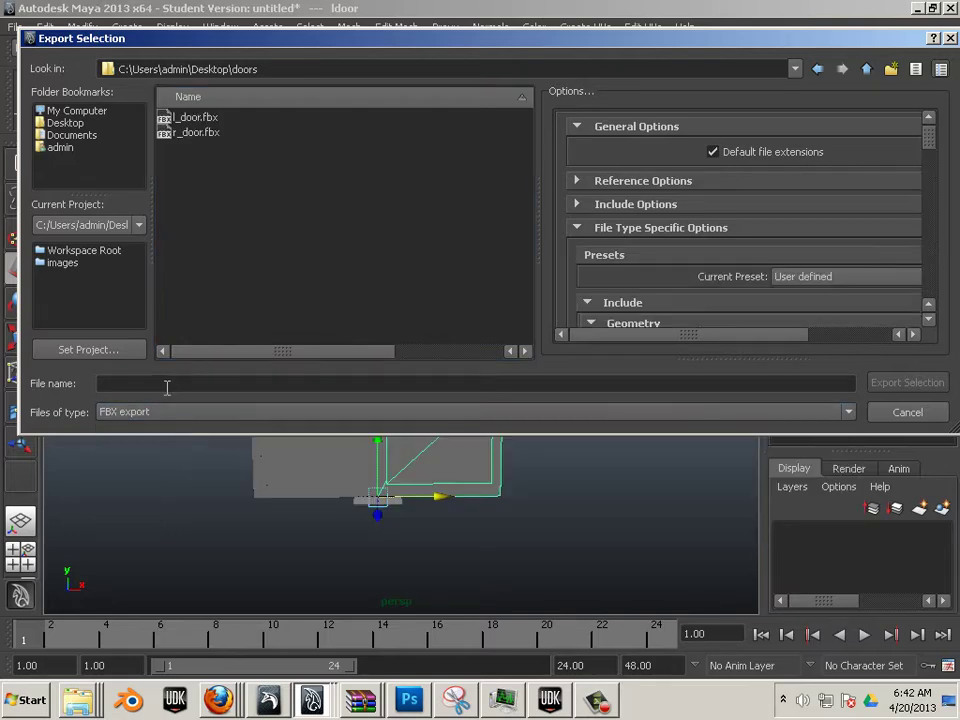
{"action": "left_click", "coordinate": [194, 118]}
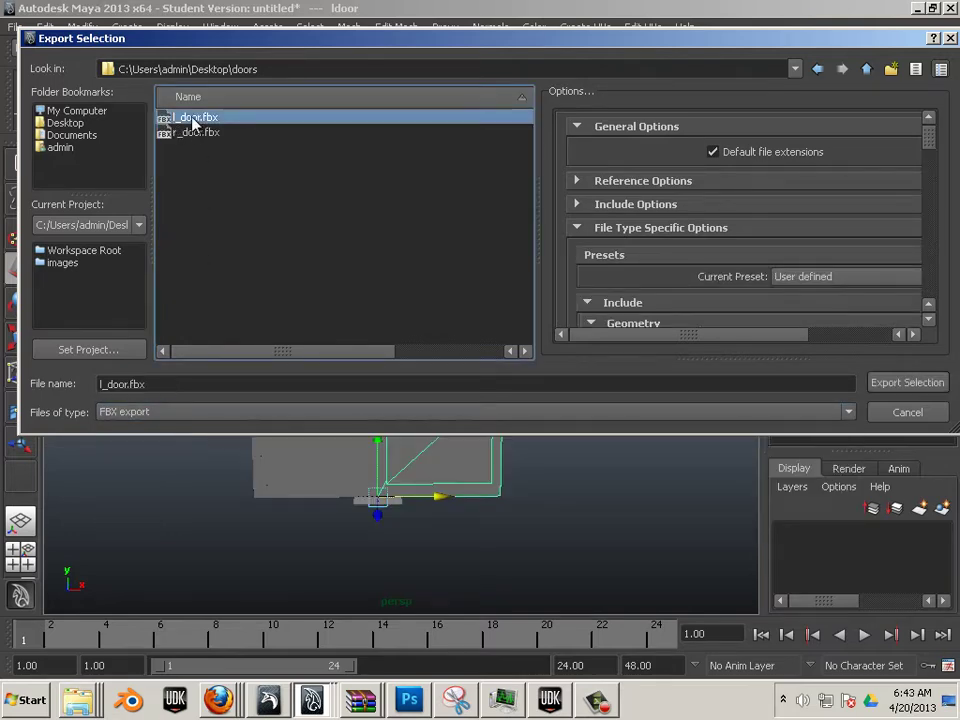
{"action": "left_click", "coordinate": [884, 384]}
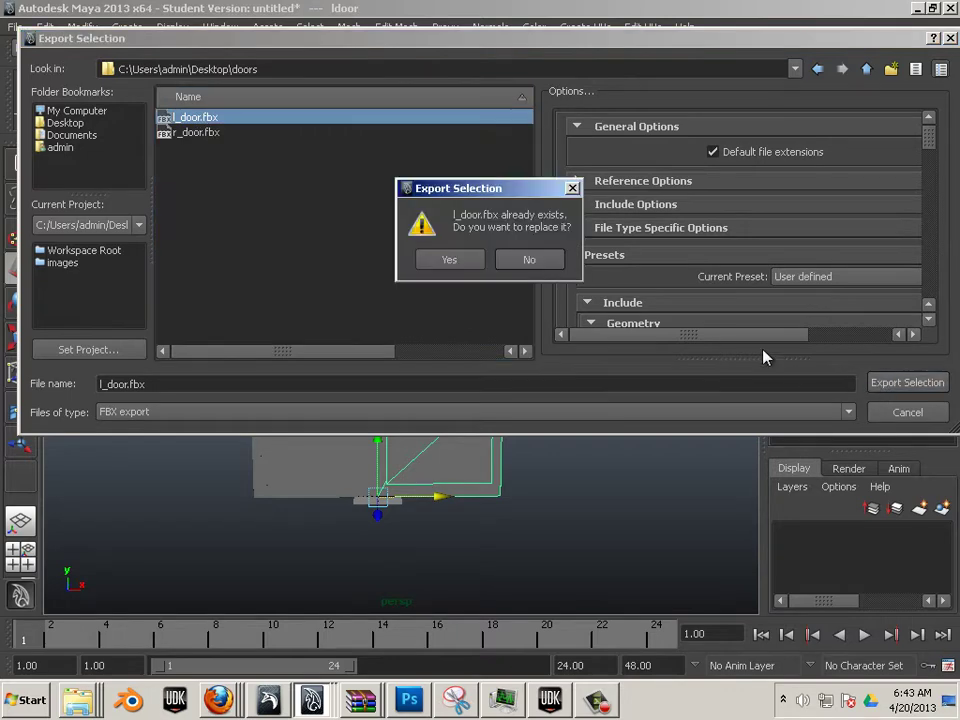
{"action": "left_click", "coordinate": [448, 261]}
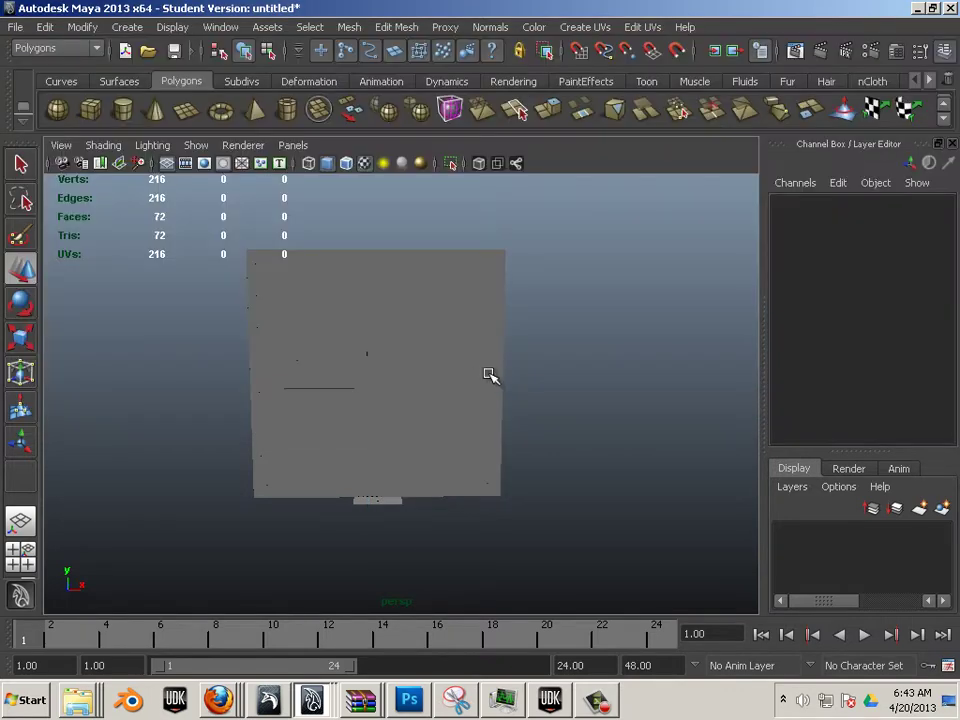
Step: Select rdoor and export it as FBX into the doors folder, replacing the existing r_door.fbx
{"action": "left_click", "coordinate": [333, 365]}
{"action": "left_click", "coordinate": [14, 24]}
{"action": "left_click", "coordinate": [70, 178]}
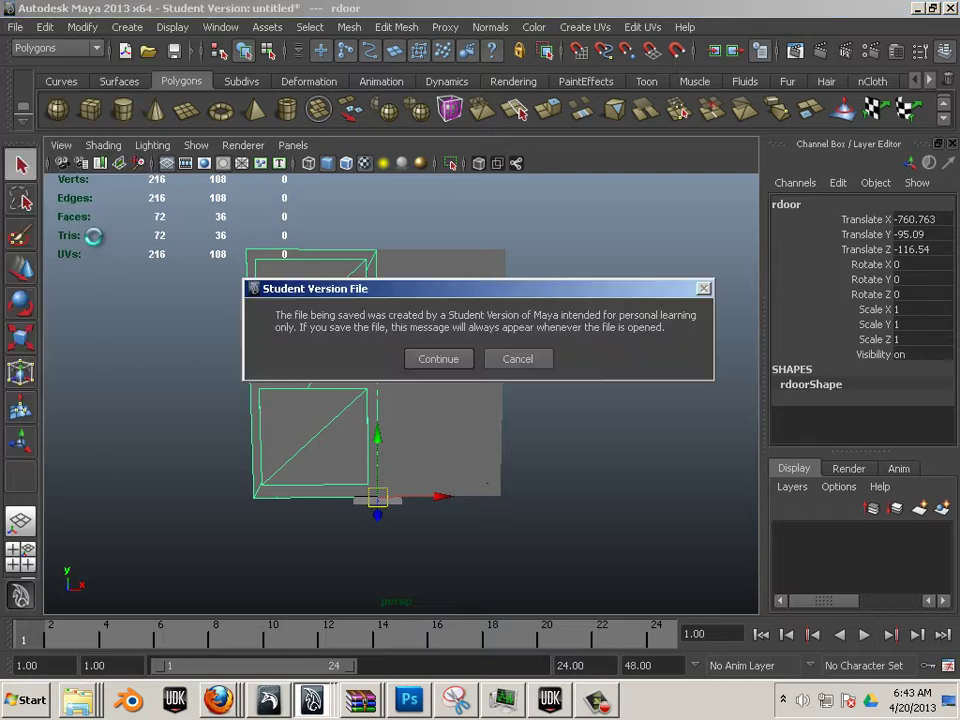
{"action": "left_click", "coordinate": [438, 358]}
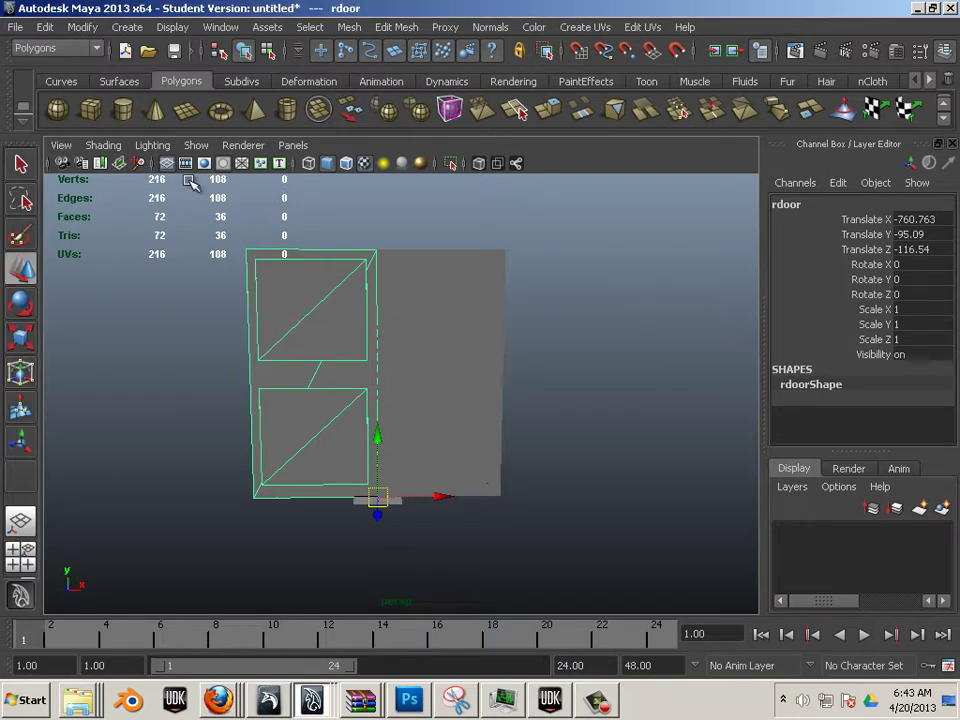
{"action": "left_click", "coordinate": [14, 28]}
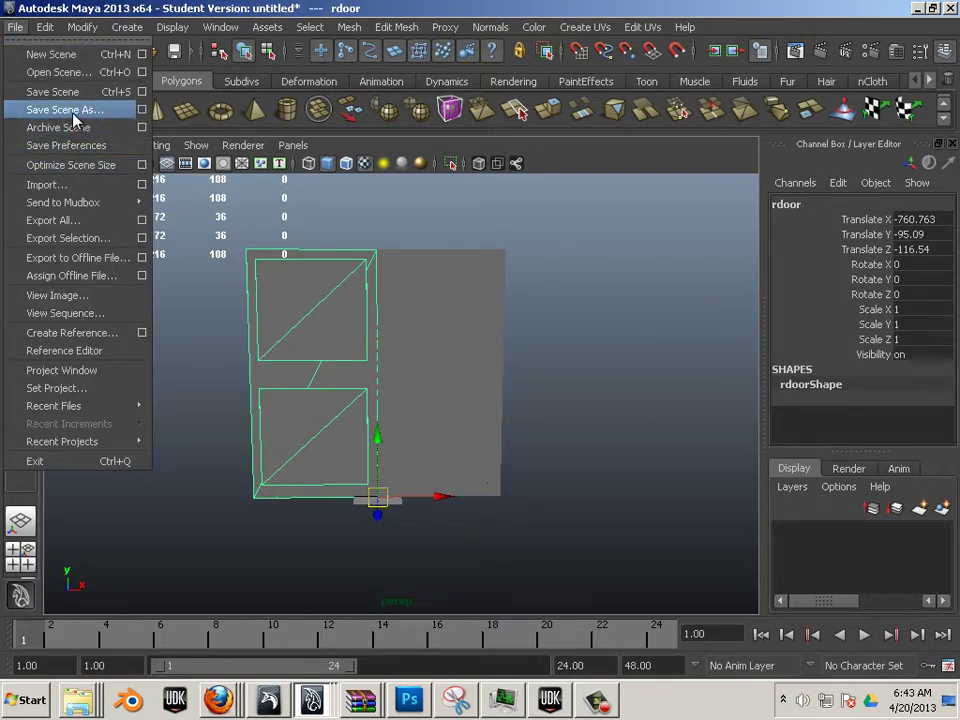
{"action": "left_click", "coordinate": [75, 238]}
{"action": "left_click", "coordinate": [190, 132]}
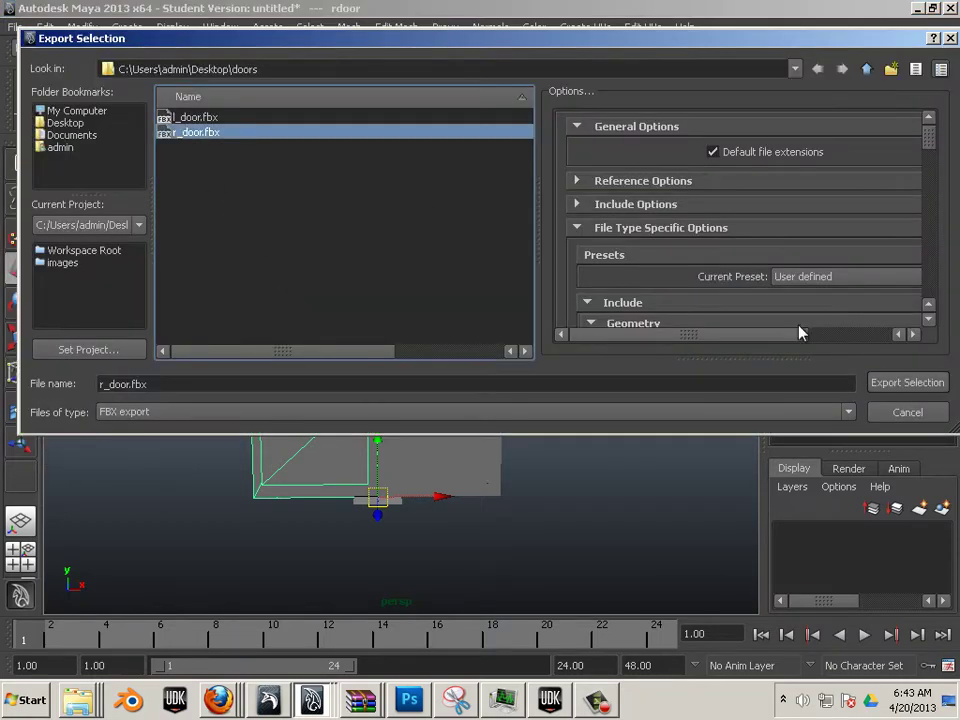
{"action": "left_click", "coordinate": [886, 385]}
{"action": "left_click", "coordinate": [446, 259]}
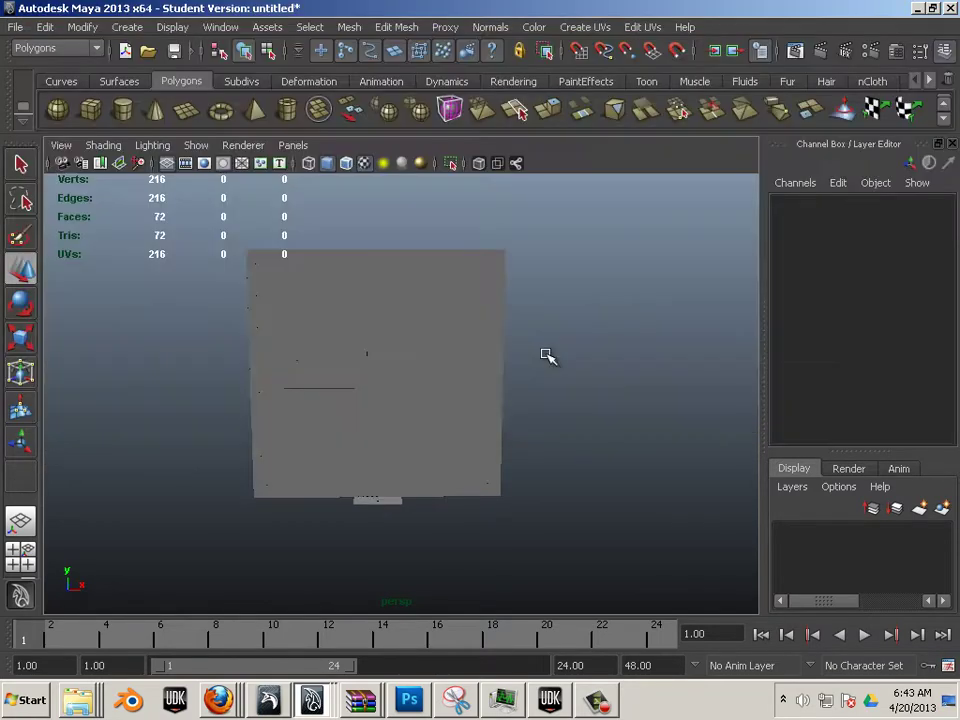
Step: Set the grid's length and width to 1 unit, grid lines every 32 units, and subdivisions to 1
{"action": "left_click_drag", "start_coordinate": [564, 379], "coordinate": [566, 356], "text": "alt"}
{"action": "right_click_drag", "start_coordinate": [566, 356], "coordinate": [465, 377], "text": "alt"}
{"action": "left_click_drag", "start_coordinate": [465, 377], "coordinate": [460, 385], "text": "alt"}
{"action": "left_click", "coordinate": [172, 27]}
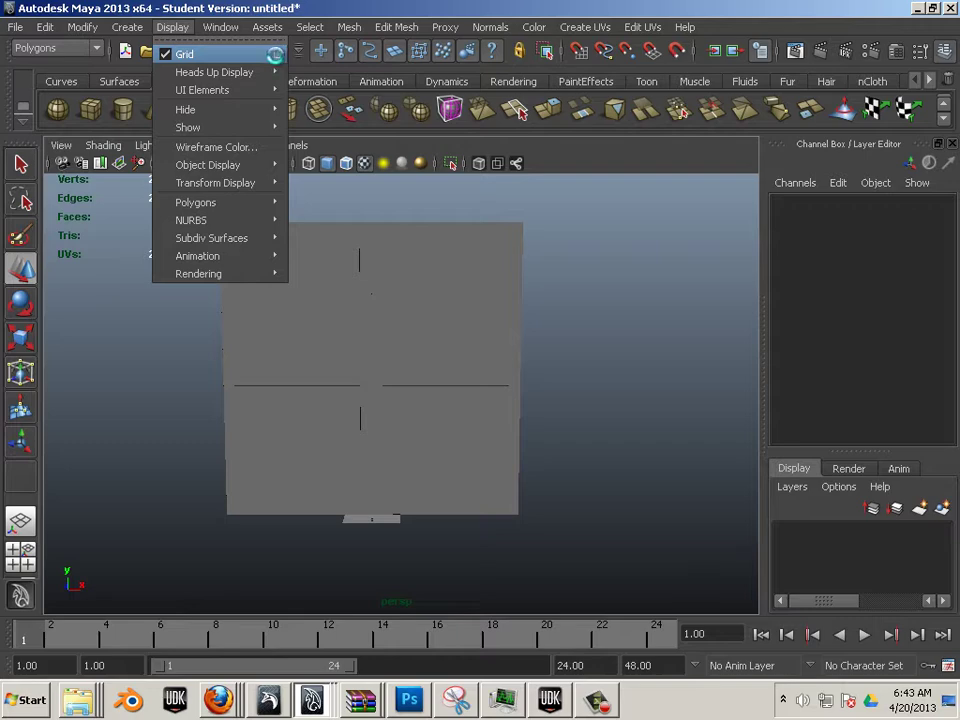
{"action": "left_click", "coordinate": [277, 55]}
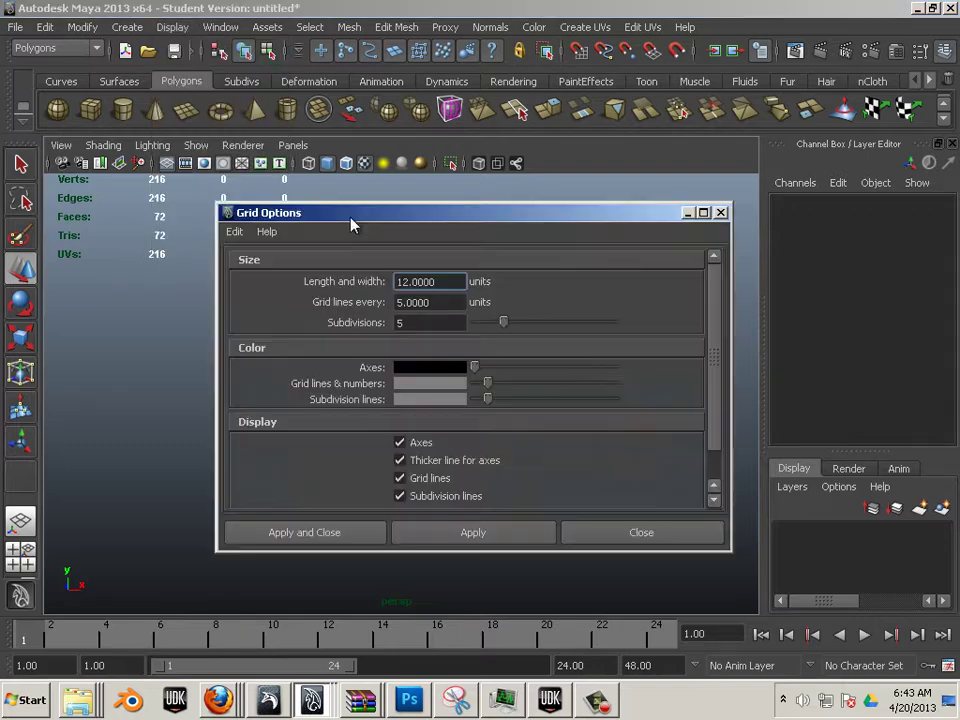
{"action": "left_click_drag", "start_coordinate": [451, 281], "coordinate": [361, 282]}
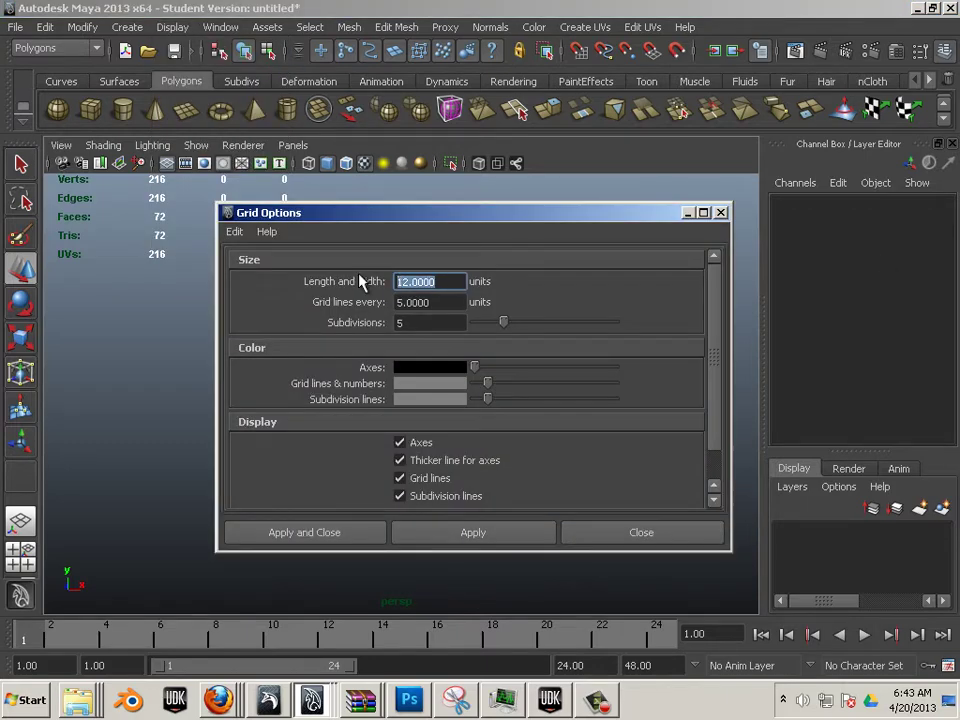
{"action": "type", "text": "1"}
{"action": "key", "text": "Tab"}
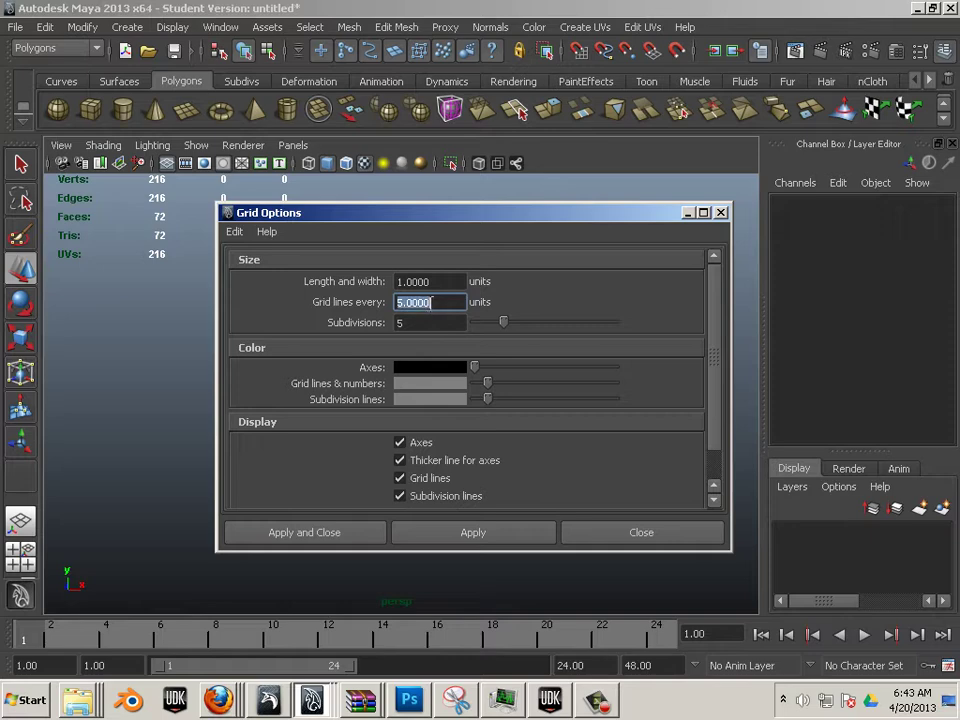
{"action": "type", "text": "32"}
{"action": "left_click", "coordinate": [430, 322]}
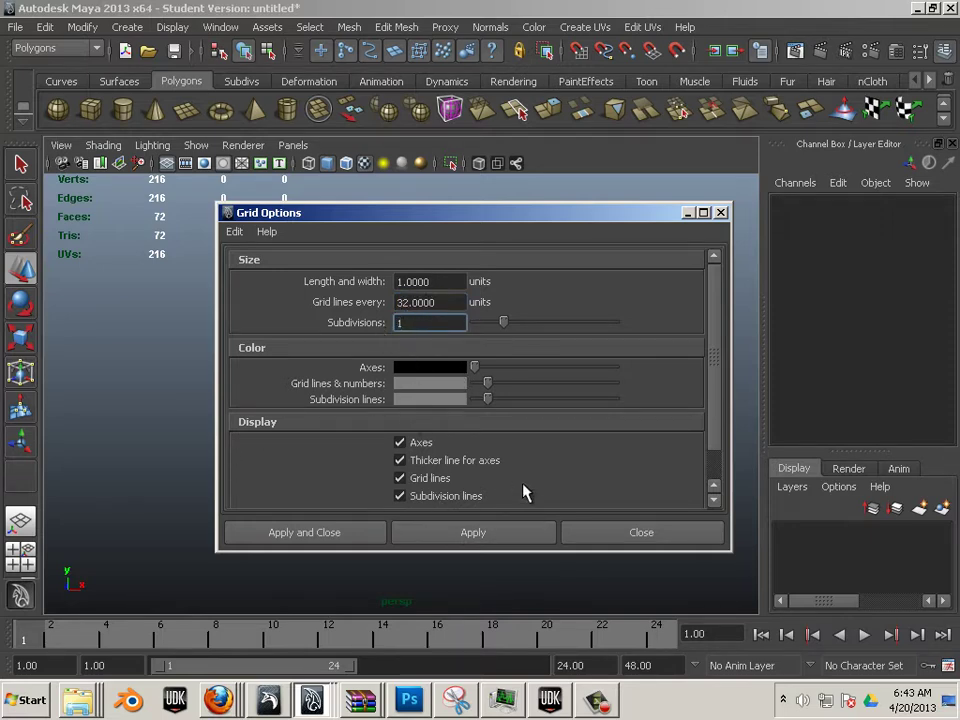
{"action": "left_click", "coordinate": [621, 538]}
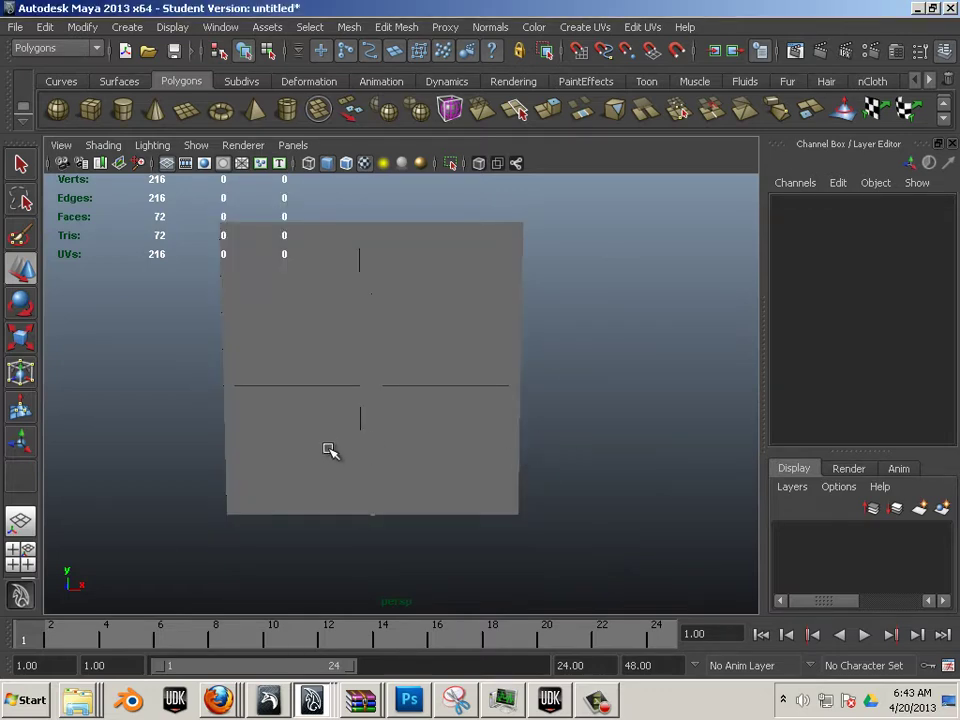
Step: Examine both doors against the grid origin in the front view and select the two doors together
{"action": "key", "text": "space"}
{"action": "key", "text": "space"}
{"action": "scroll", "coordinate": [400, 364], "scroll_direction": "down", "scroll_amount": 5}
{"action": "middle_click_drag", "start_coordinate": [398, 326], "coordinate": [366, 403], "text": "alt"}
{"action": "right_click_drag", "start_coordinate": [366, 403], "coordinate": [476, 433], "text": "alt"}
{"action": "middle_click_drag", "start_coordinate": [456, 434], "coordinate": [437, 439], "text": "alt"}
{"action": "right_click_drag", "start_coordinate": [437, 439], "coordinate": [560, 498], "text": "alt"}
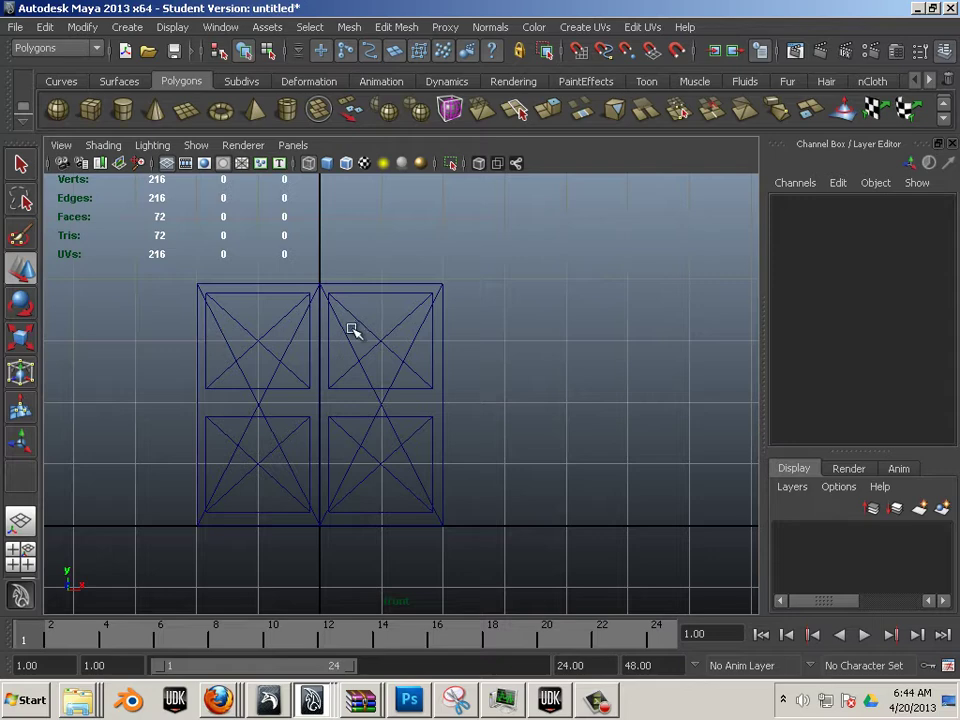
{"action": "left_click", "coordinate": [312, 430]}
{"action": "left_click", "coordinate": [261, 446]}
{"action": "left_click_drag", "start_coordinate": [261, 444], "coordinate": [330, 551]}
{"action": "left_click", "coordinate": [381, 569]}
{"action": "left_click_drag", "start_coordinate": [256, 419], "coordinate": [456, 482]}
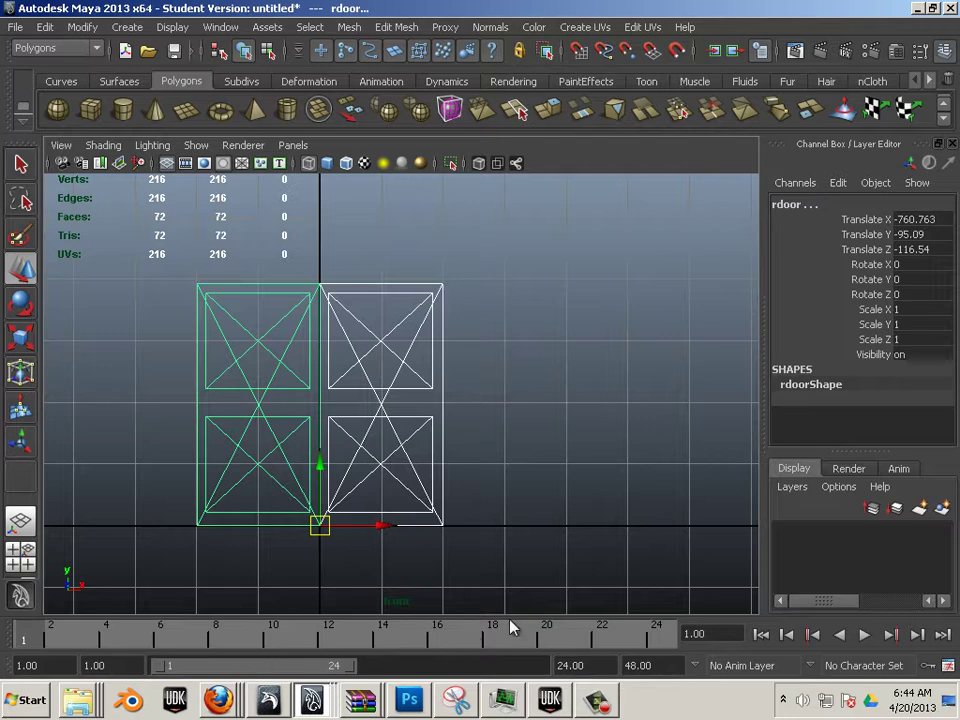
Step: Switch to UDK and import l_door.fbx from the Desktop doors folder into the 01 warehouse package
{"action": "left_click", "coordinate": [549, 698]}
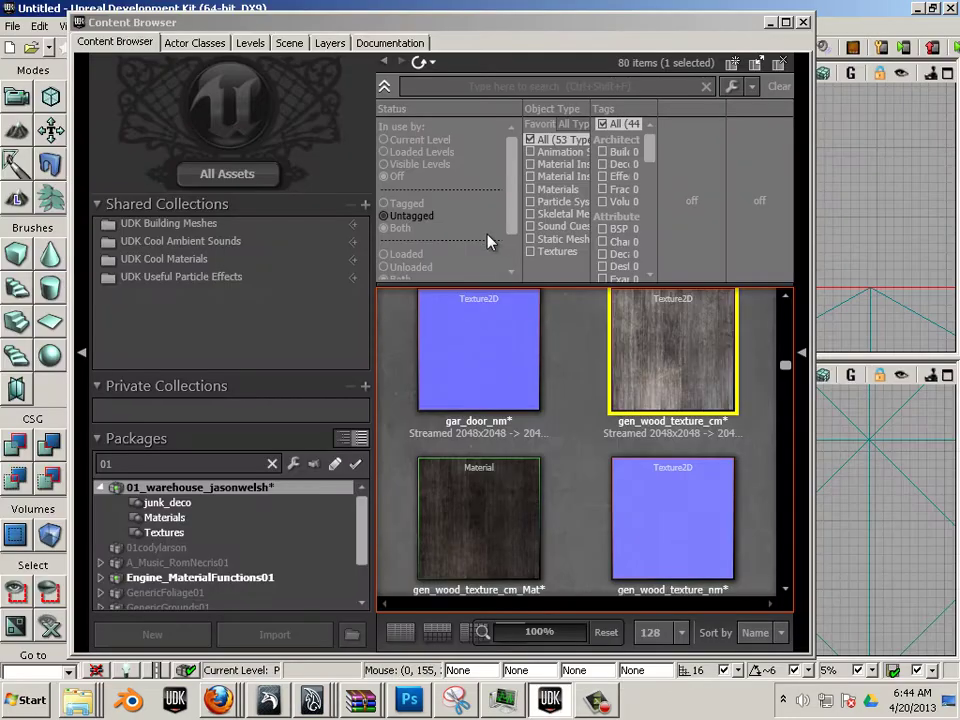
{"action": "left_click", "coordinate": [413, 21]}
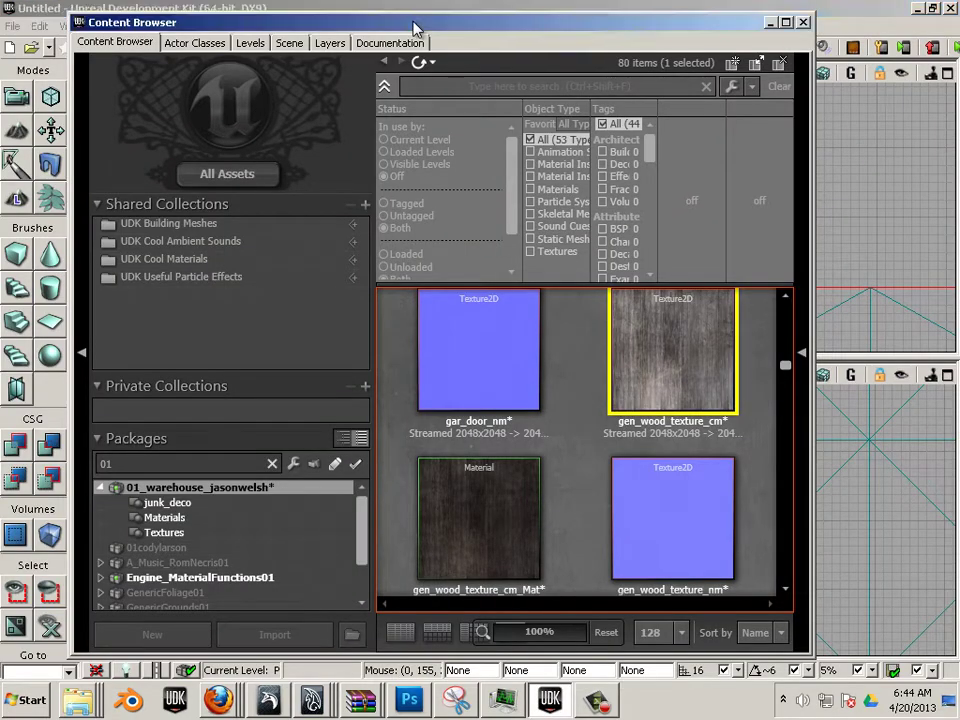
{"action": "left_click", "coordinate": [582, 410]}
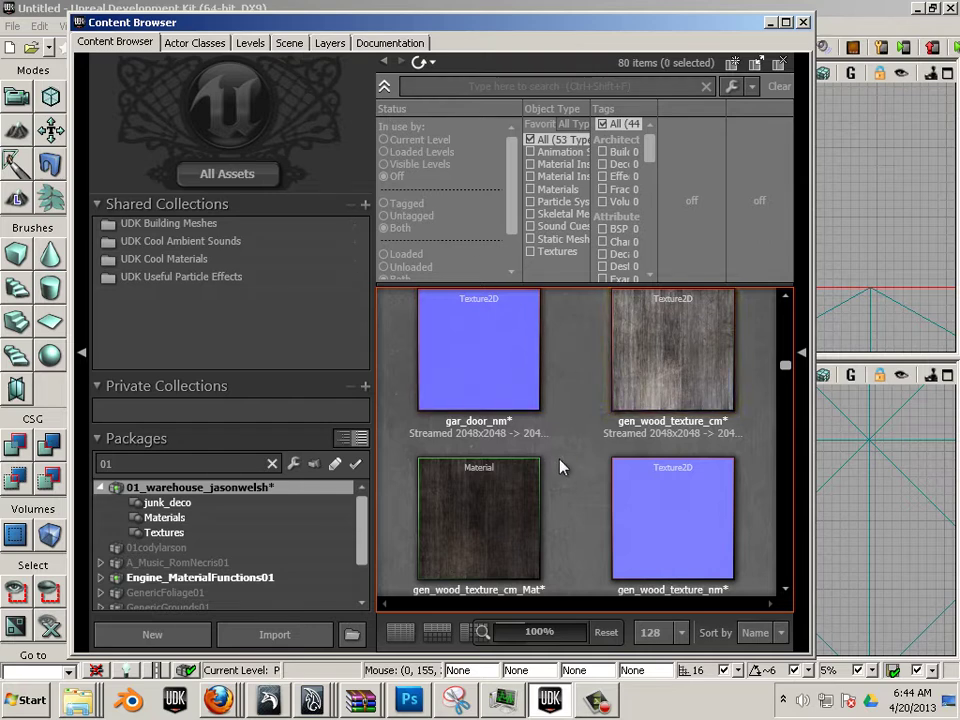
{"action": "scroll", "coordinate": [564, 465], "scroll_direction": "down", "scroll_amount": 1}
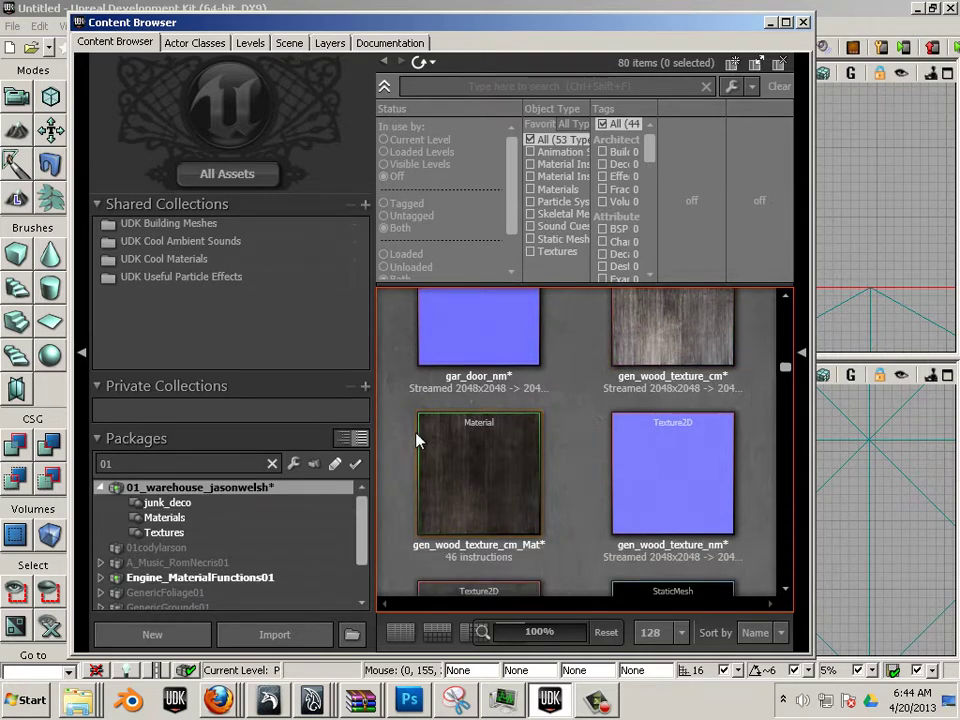
{"action": "left_click", "coordinate": [272, 634]}
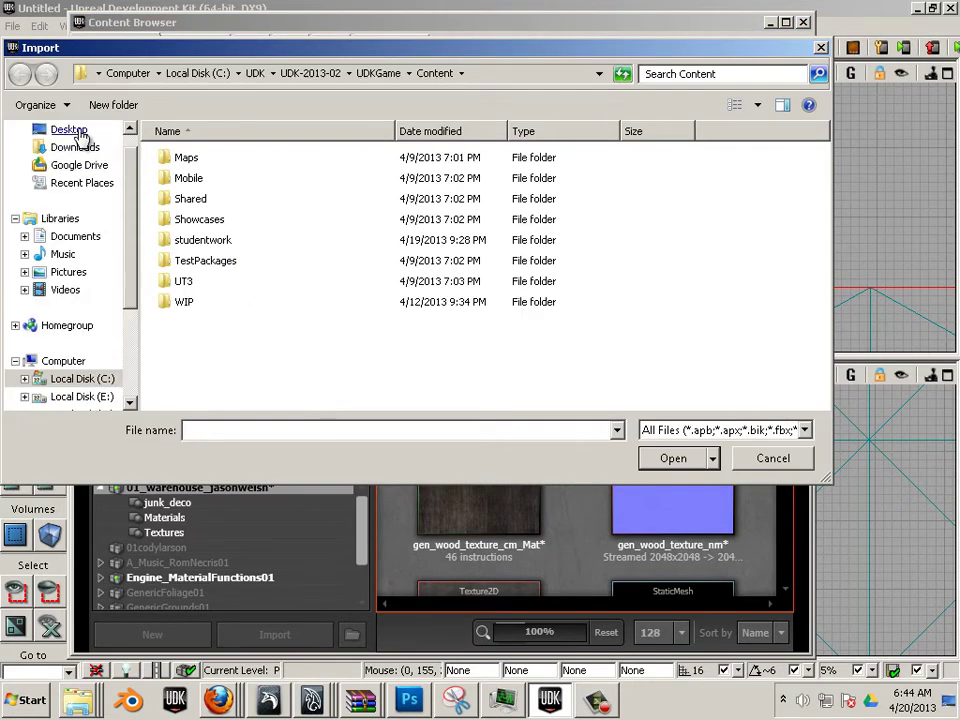
{"action": "left_click", "coordinate": [70, 130]}
{"action": "left_click", "coordinate": [375, 303]}
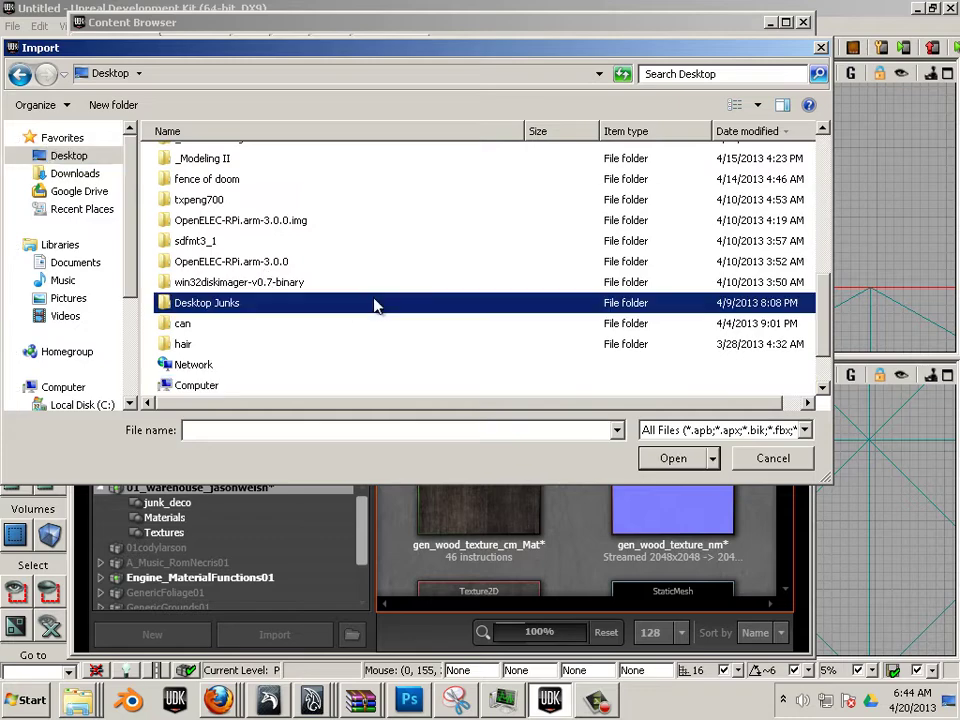
{"action": "scroll", "coordinate": [349, 305], "scroll_direction": "up", "scroll_amount": 7}
{"action": "scroll", "coordinate": [300, 298], "scroll_direction": "down", "scroll_amount": 3}
{"action": "double_click", "coordinate": [214, 244]}
{"action": "double_click", "coordinate": [196, 163]}
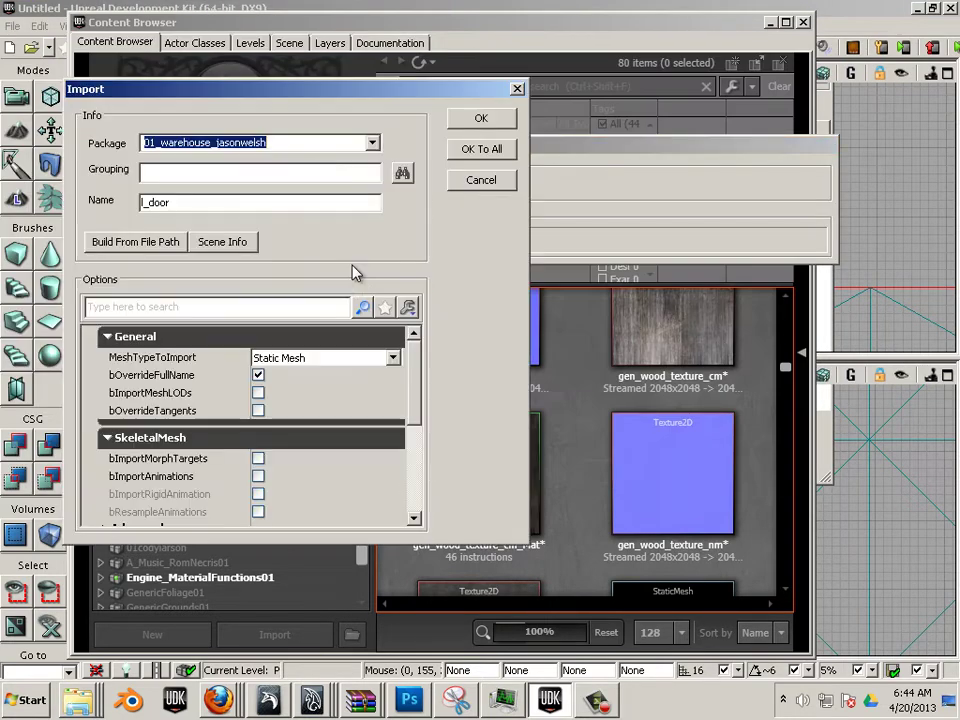
{"action": "left_click", "coordinate": [477, 121]}
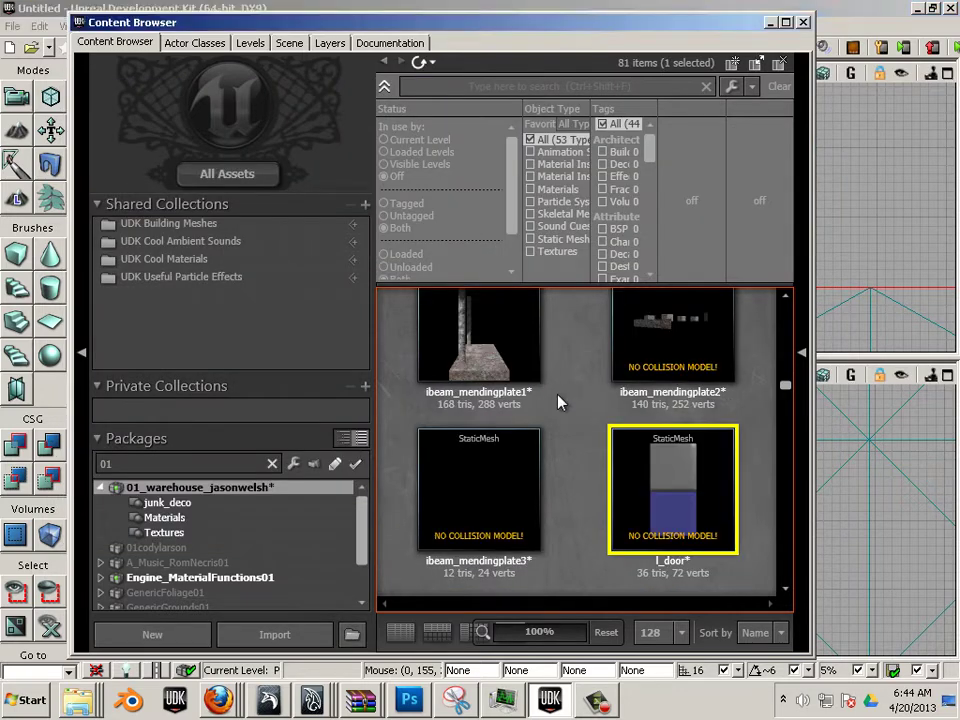
Step: Import r_door.fbx from the doors folder into the same warehouse package
{"action": "left_click", "coordinate": [243, 636]}
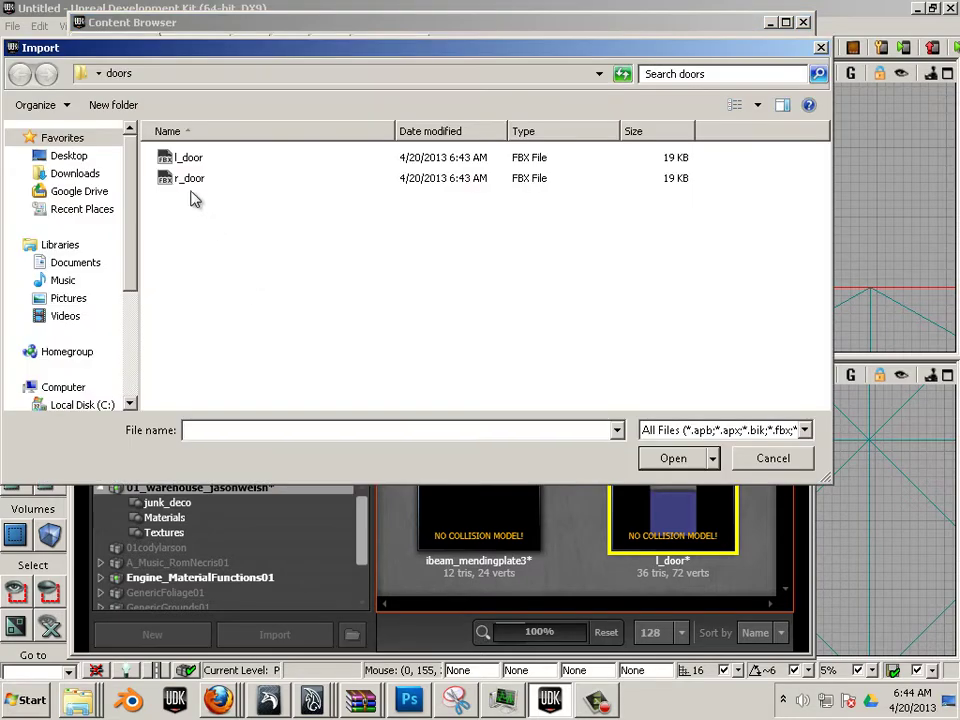
{"action": "double_click", "coordinate": [186, 182]}
{"action": "left_click", "coordinate": [478, 119]}
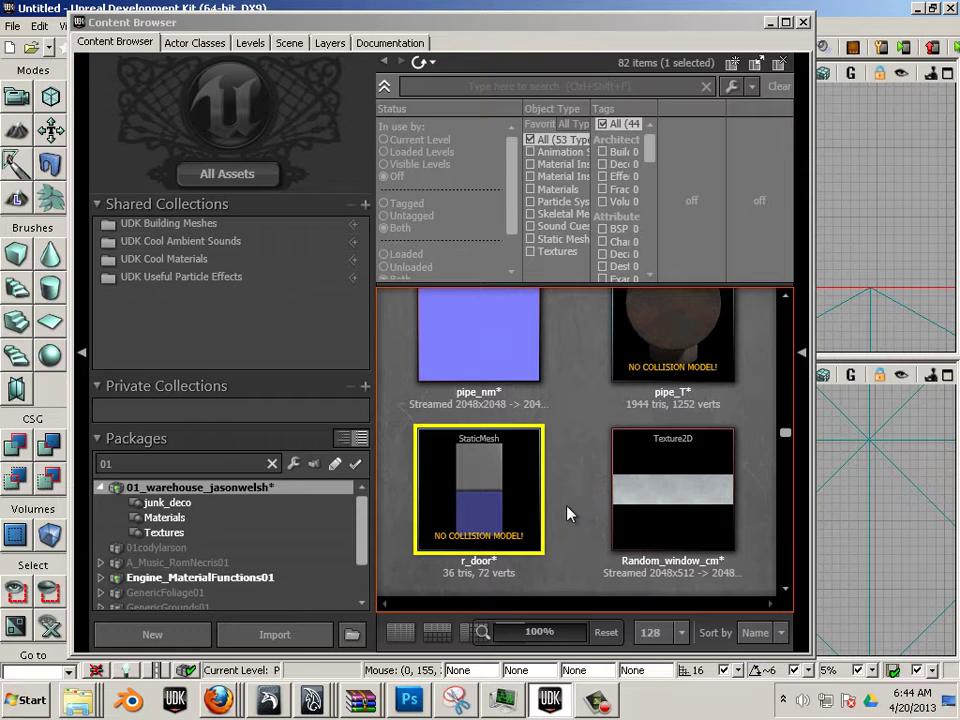
Step: Browse the 01 warehouse package for the gen_wood_texture_cm_Mat material and inspect it in the Material Editor
{"action": "left_click_drag", "start_coordinate": [785, 436], "coordinate": [787, 437]}
{"action": "left_click", "coordinate": [786, 21]}
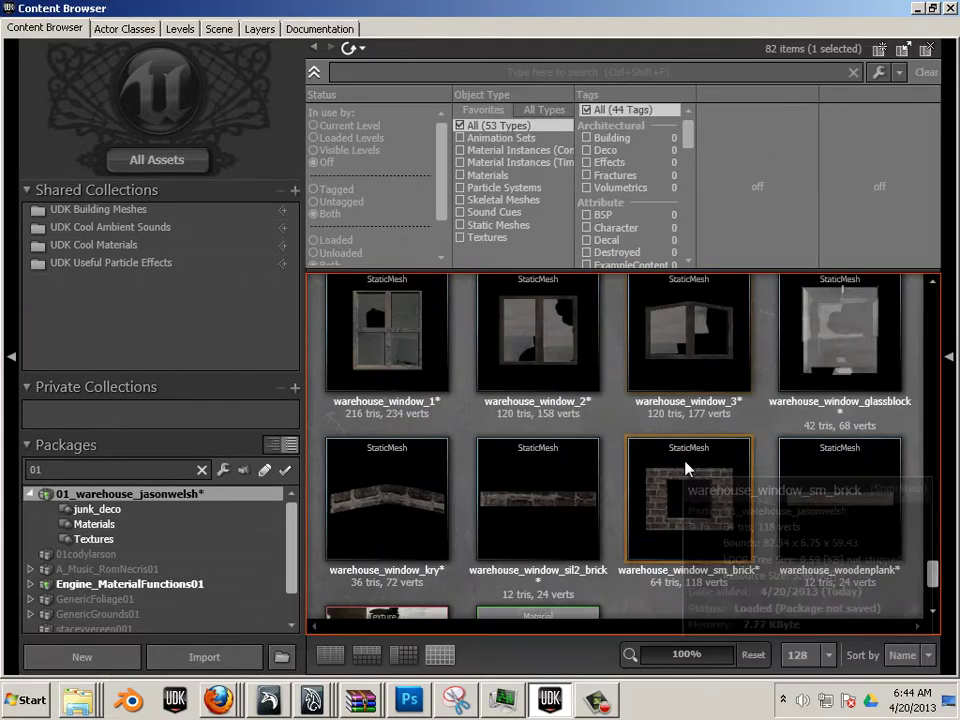
{"action": "scroll", "coordinate": [760, 490], "scroll_direction": "down", "scroll_amount": 2}
{"action": "scroll", "coordinate": [715, 515], "scroll_direction": "up", "scroll_amount": 3}
{"action": "scroll", "coordinate": [705, 513], "scroll_direction": "up", "scroll_amount": 5}
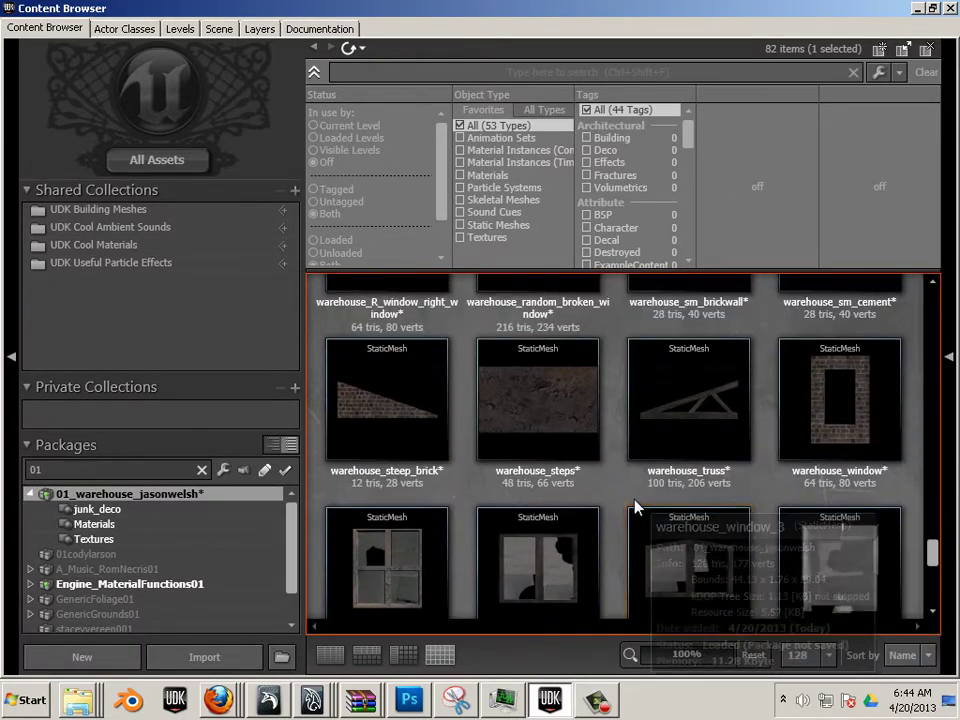
{"action": "scroll", "coordinate": [624, 509], "scroll_direction": "up", "scroll_amount": 8}
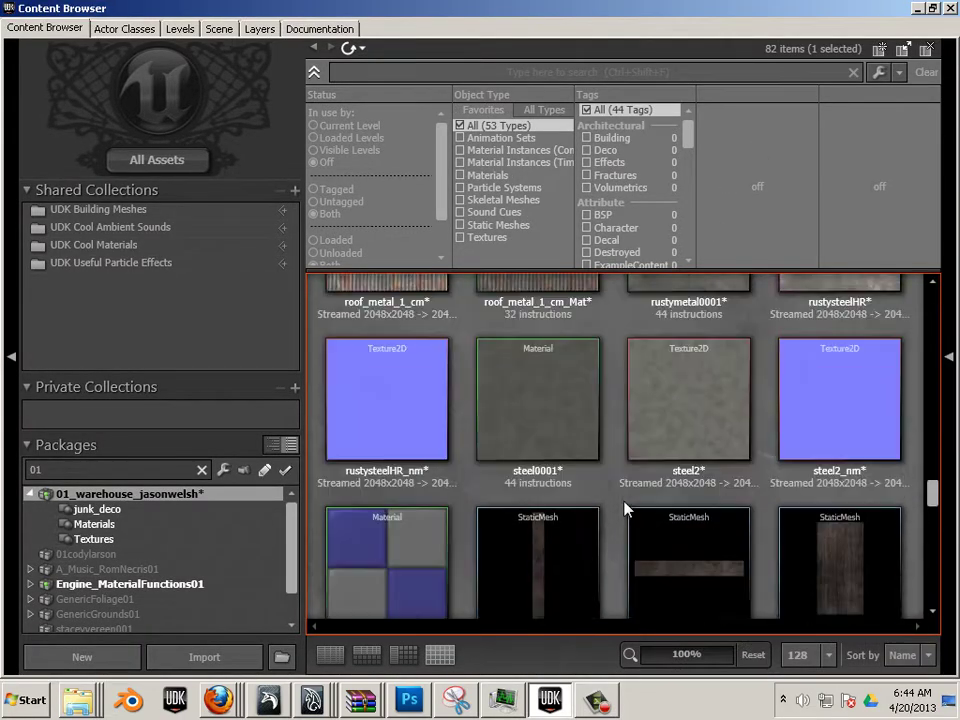
{"action": "scroll", "coordinate": [622, 508], "scroll_direction": "up", "scroll_amount": 8}
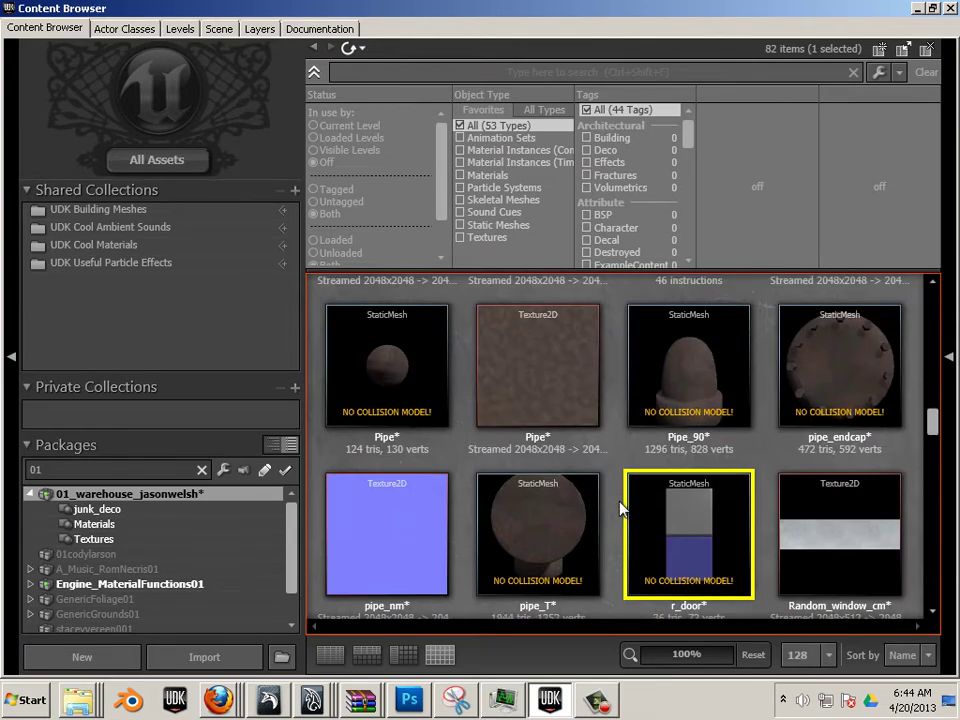
{"action": "scroll", "coordinate": [615, 508], "scroll_direction": "up", "scroll_amount": 5}
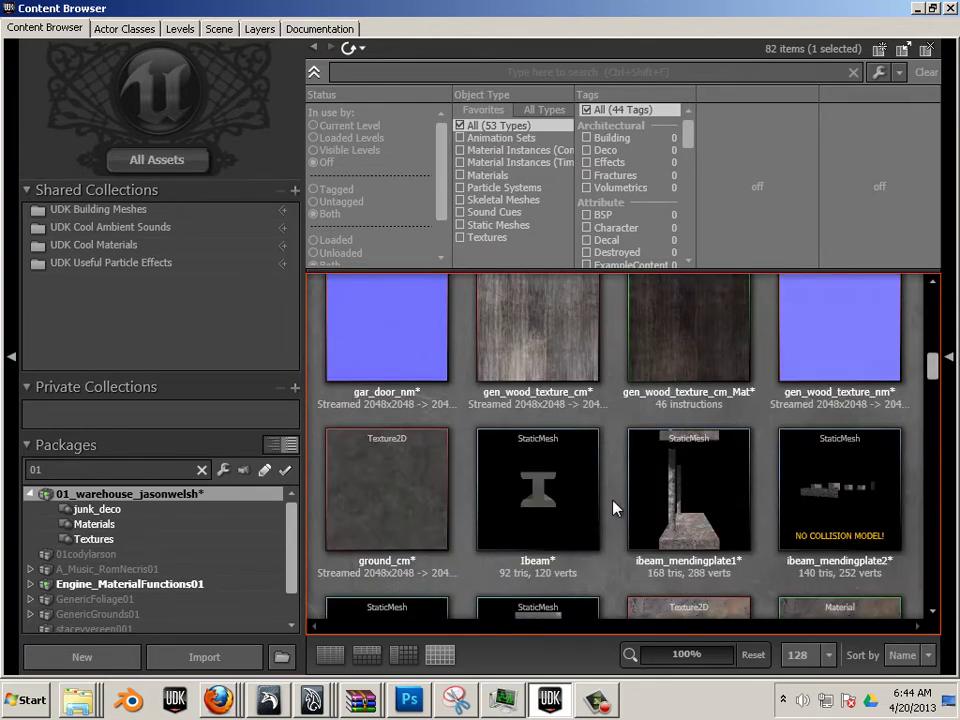
{"action": "left_click", "coordinate": [681, 459]}
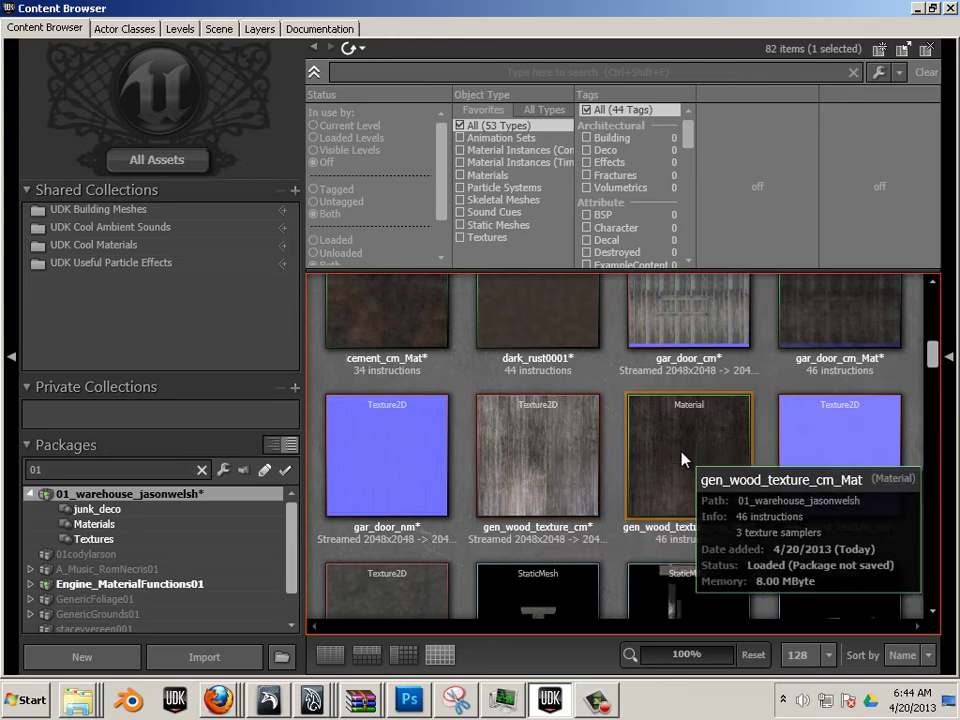
{"action": "double_click", "coordinate": [681, 459]}
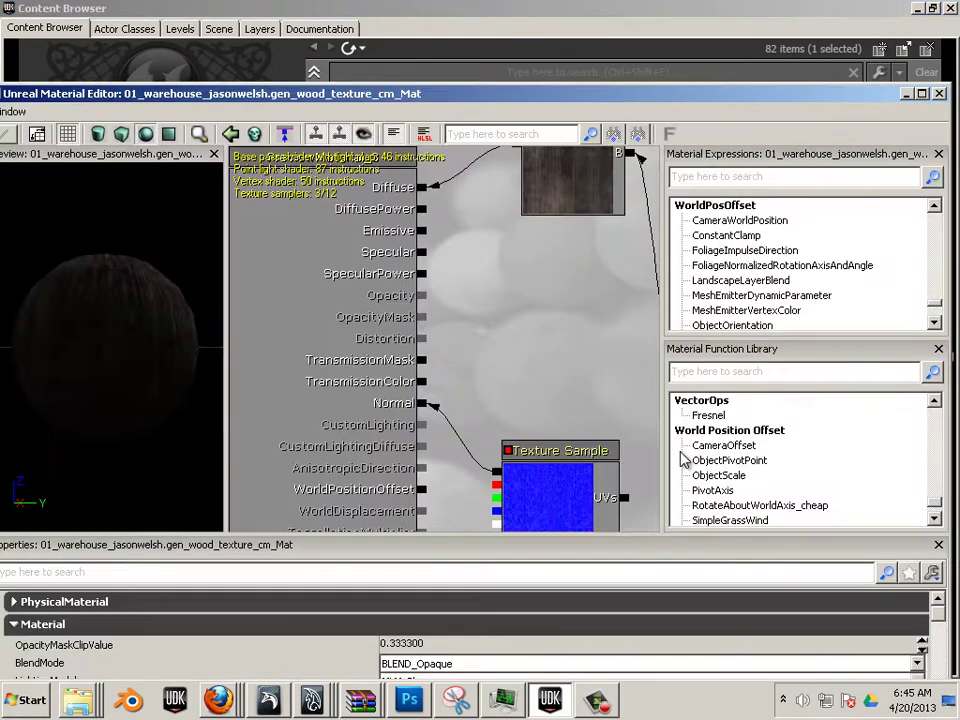
{"action": "left_click", "coordinate": [938, 94]}
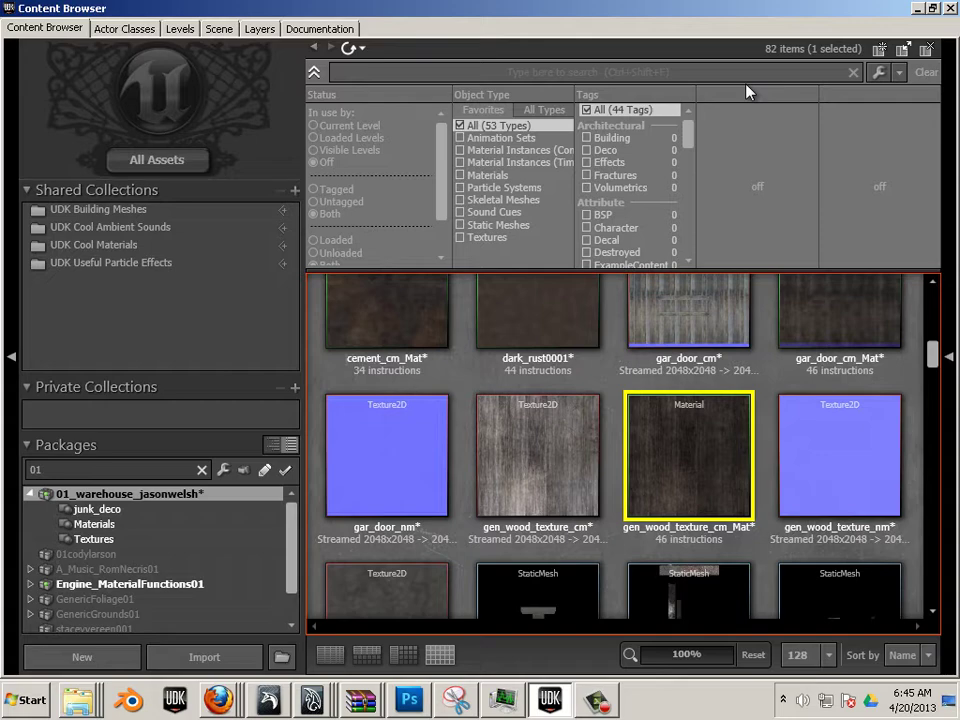
Step: Open the r_door mesh from the warehouse package in the Static Mesh Editor and add a simplified collision model
{"action": "left_click_drag", "start_coordinate": [935, 354], "coordinate": [928, 439]}
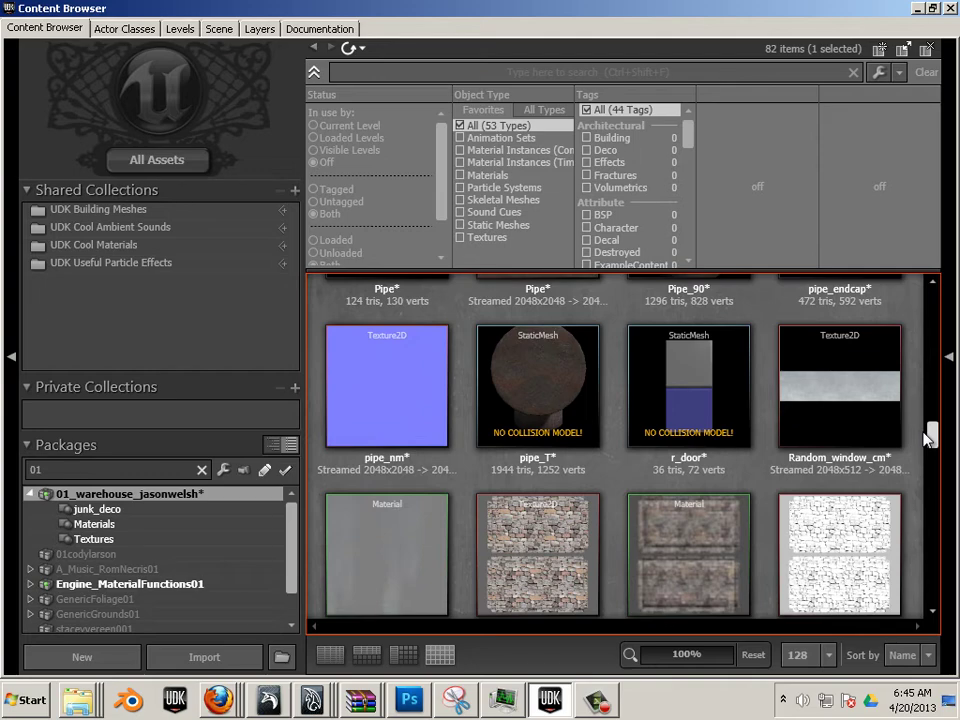
{"action": "left_click", "coordinate": [685, 395]}
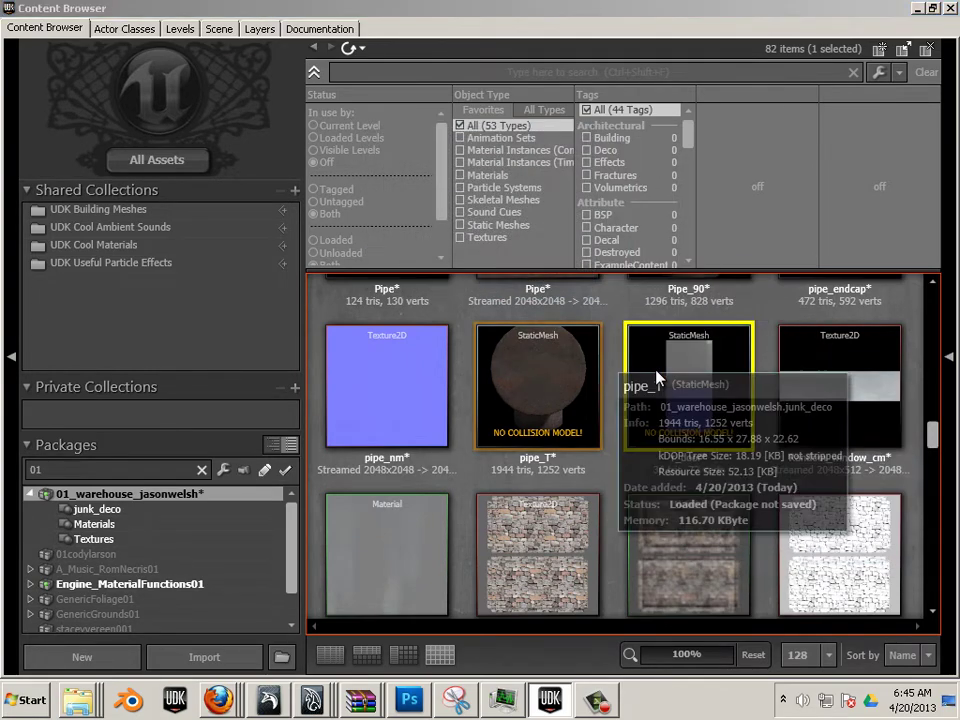
{"action": "double_click", "coordinate": [188, 8]}
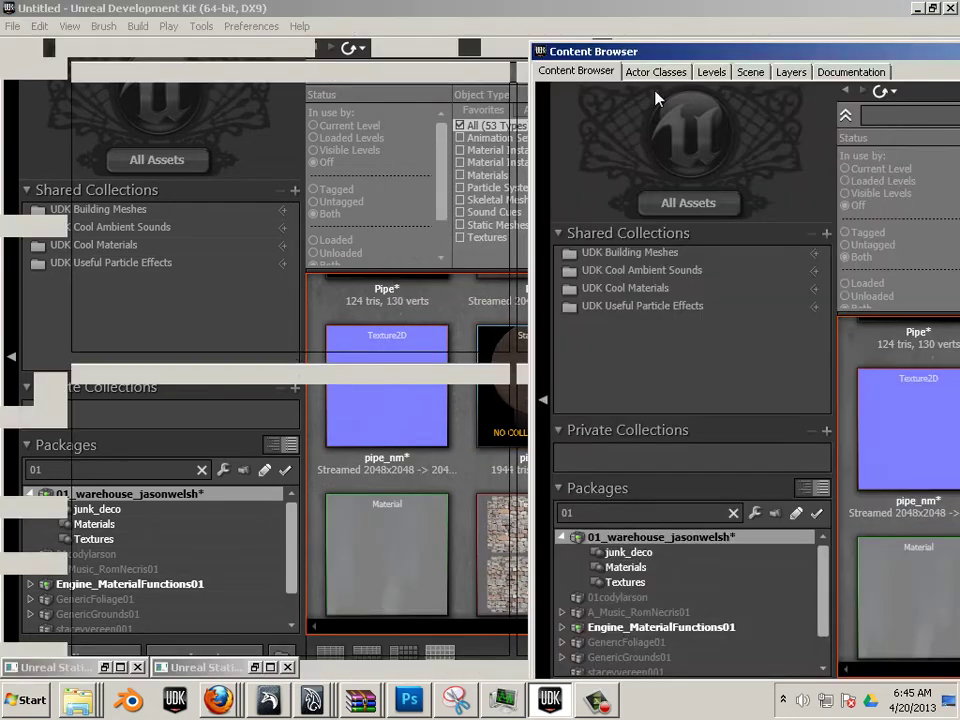
{"action": "left_click", "coordinate": [270, 667]}
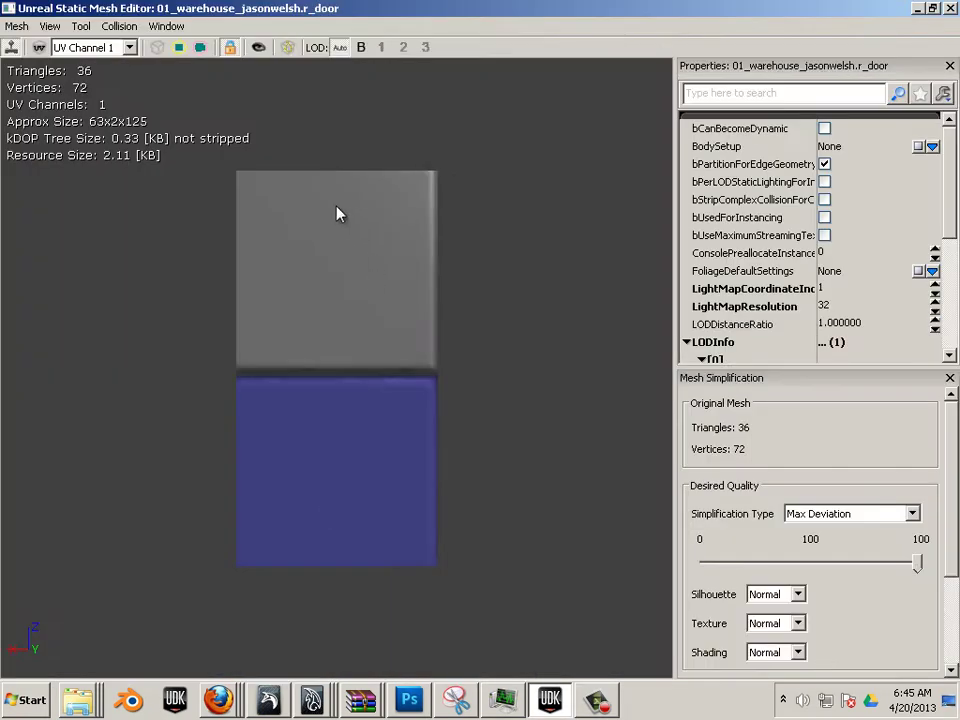
{"action": "left_click", "coordinate": [119, 26]}
{"action": "left_click", "coordinate": [128, 48]}
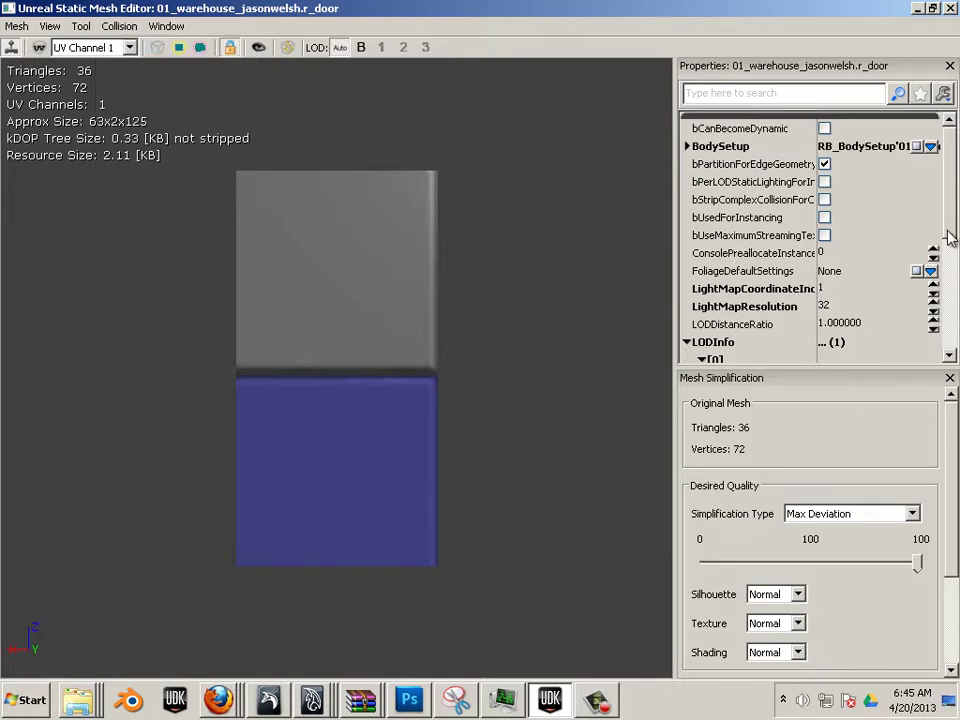
Step: Assign the gen_wood_texture_cm_Mat material to the r_door mesh's LODInfo element, check the door's other side and close its editor
{"action": "scroll", "coordinate": [948, 237], "scroll_direction": "down", "scroll_amount": 5}
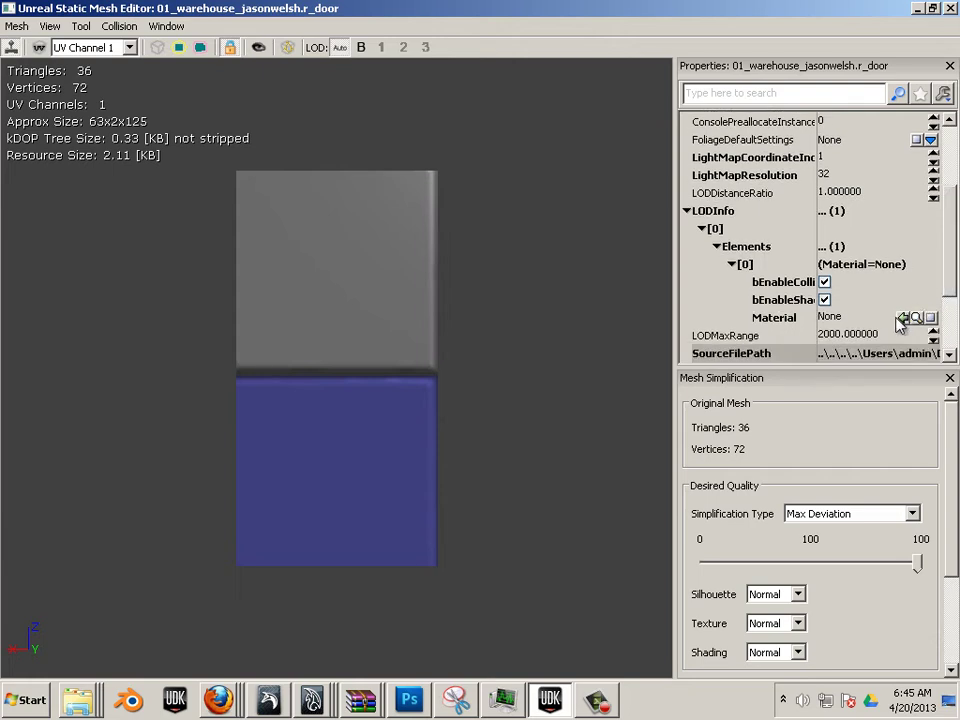
{"action": "left_click", "coordinate": [902, 318]}
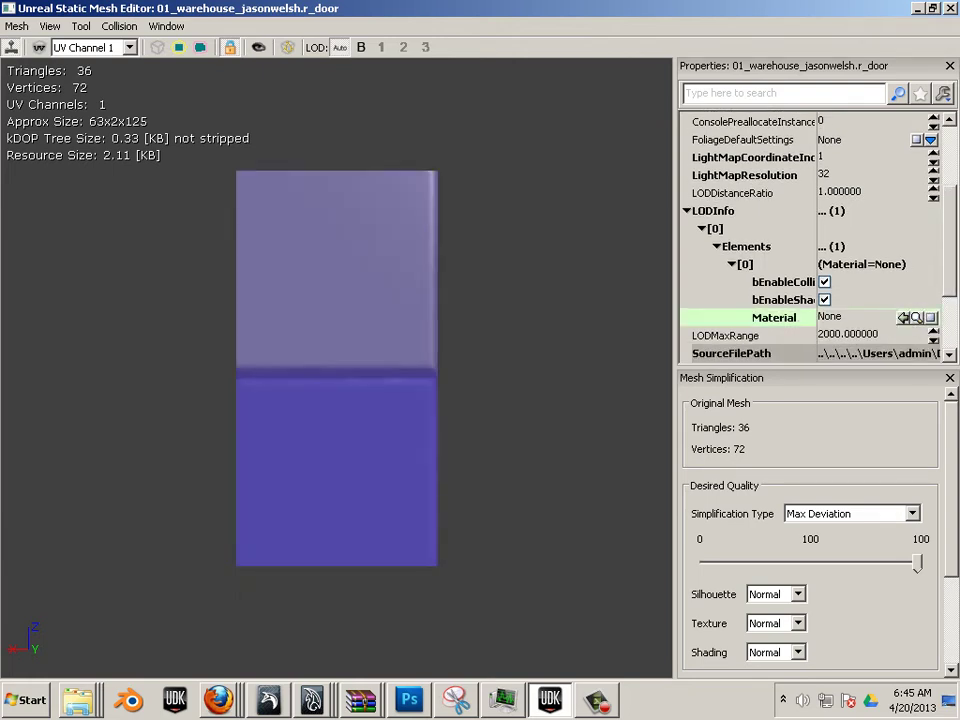
{"action": "left_click_drag", "start_coordinate": [959, 60], "coordinate": [386, 25]}
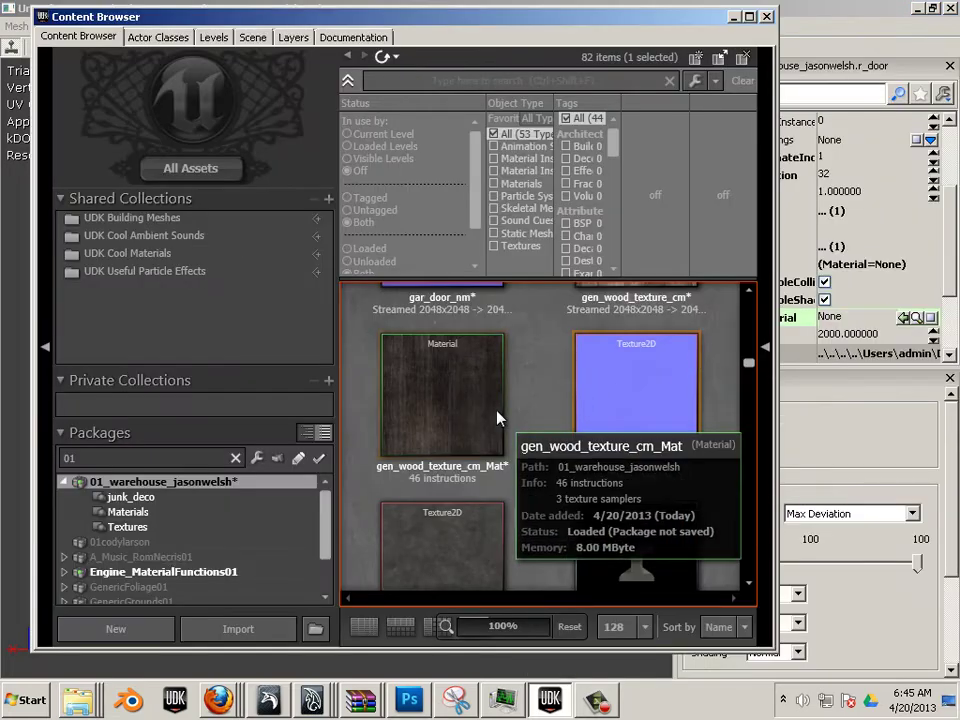
{"action": "left_click", "coordinate": [452, 407]}
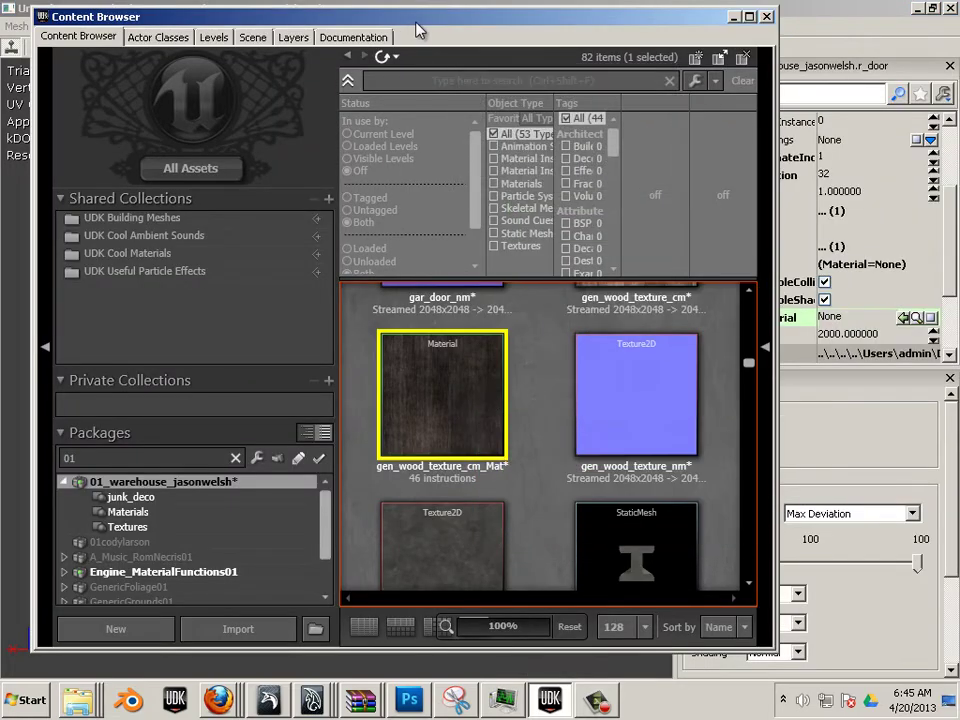
{"action": "left_click_drag", "start_coordinate": [441, 18], "coordinate": [959, 92]}
{"action": "left_click", "coordinate": [669, 47]}
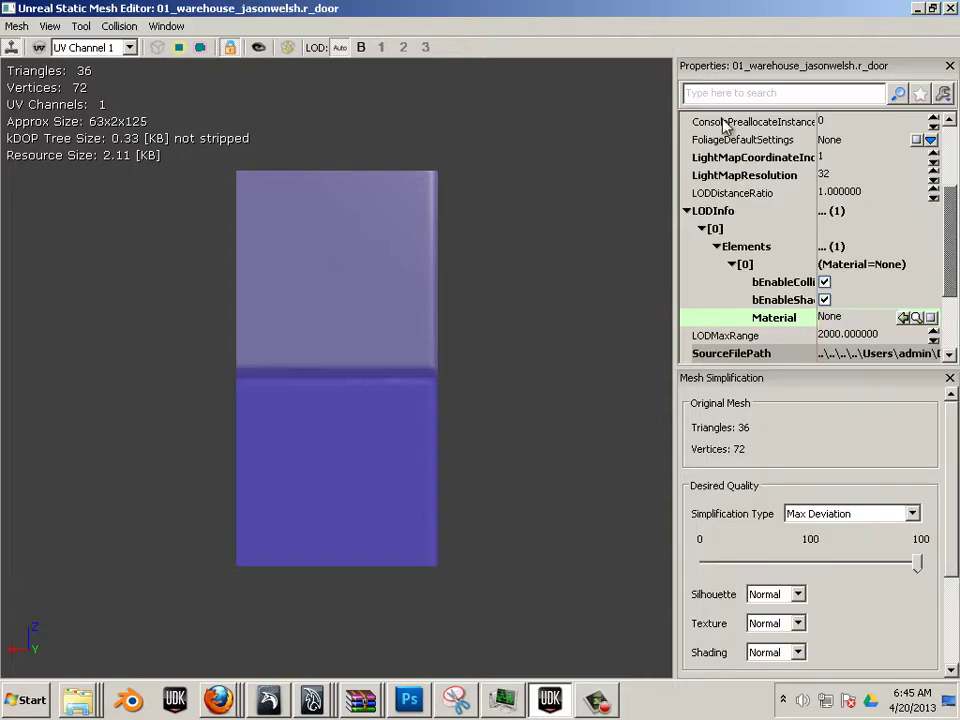
{"action": "left_click", "coordinate": [903, 317]}
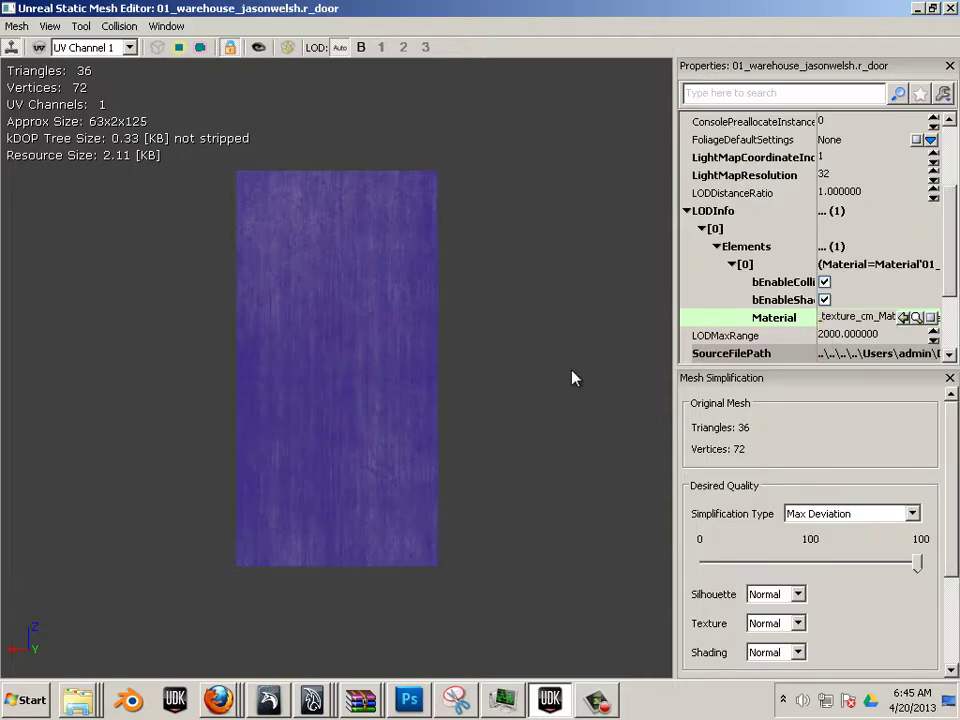
{"action": "left_click_drag", "start_coordinate": [577, 378], "coordinate": [6, 366]}
{"action": "left_click_drag", "start_coordinate": [529, 377], "coordinate": [504, 367]}
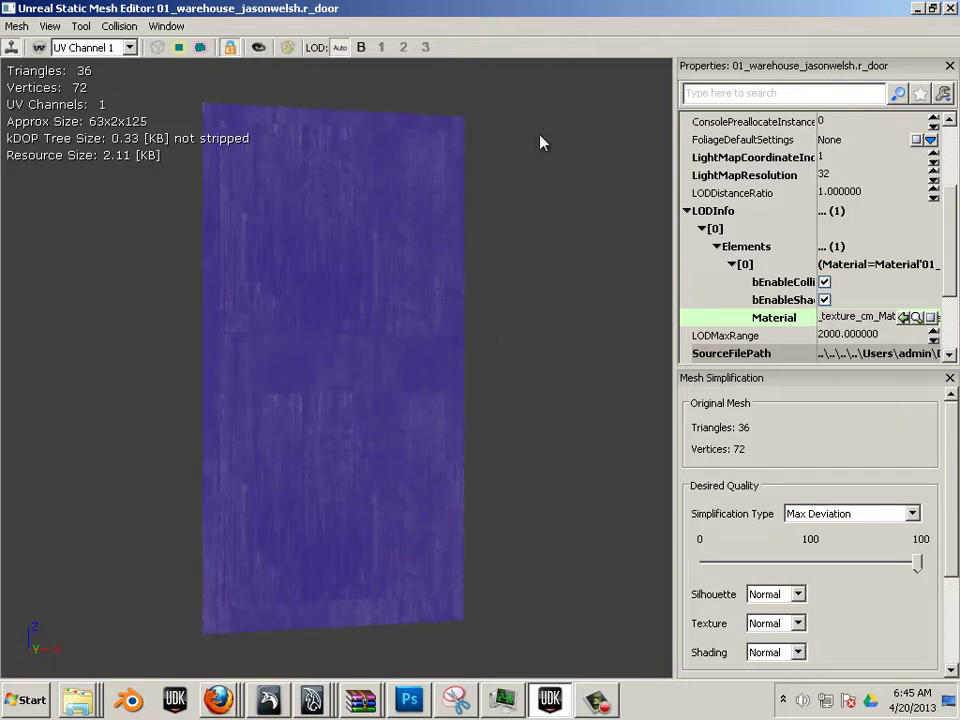
{"action": "left_click", "coordinate": [951, 9]}
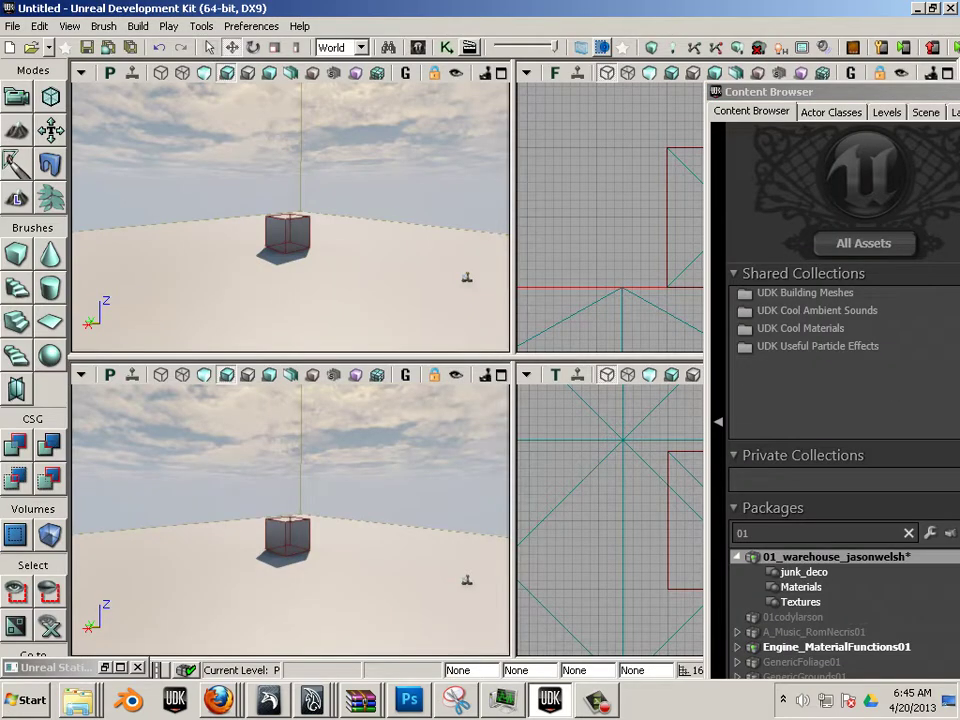
Step: Open the l_door mesh from the warehouse package in the Static Mesh Editor
{"action": "left_click", "coordinate": [830, 91]}
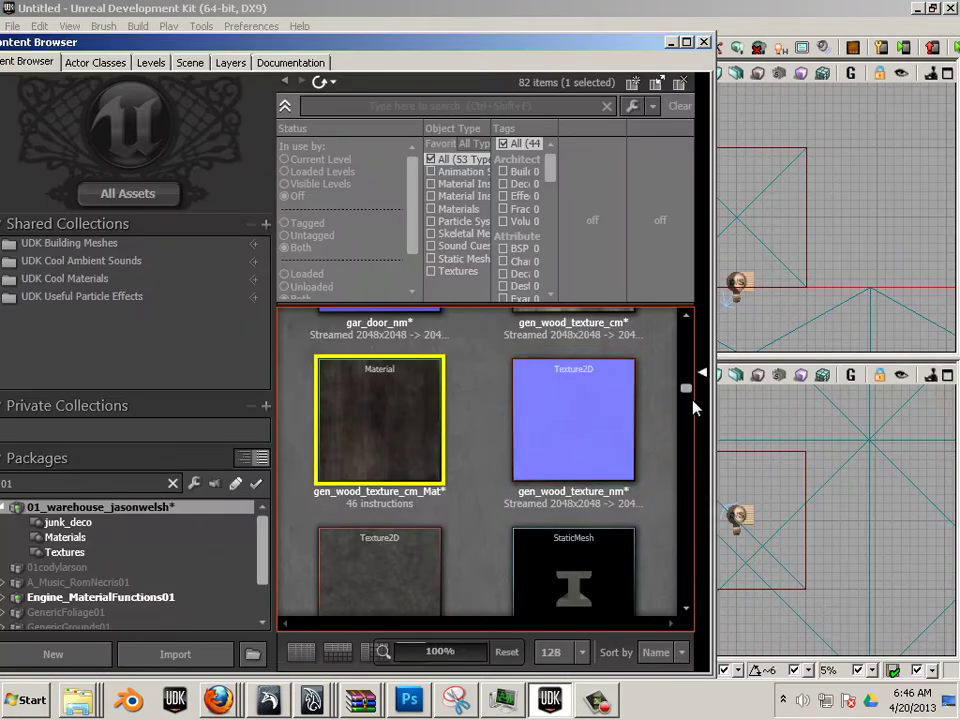
{"action": "left_click_drag", "start_coordinate": [688, 393], "coordinate": [709, 409]}
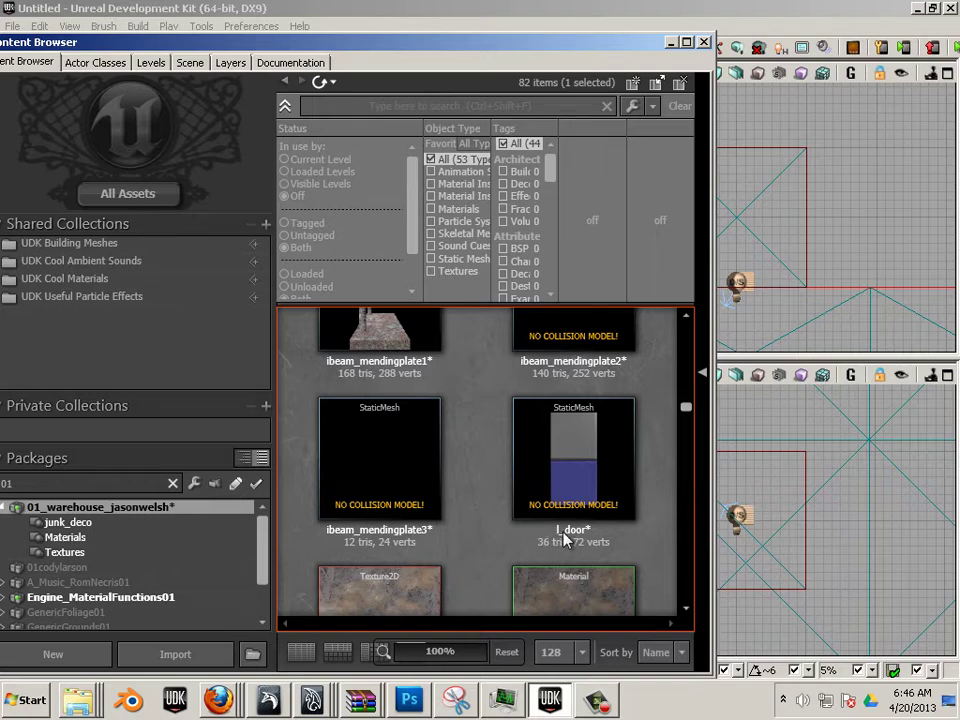
{"action": "left_click", "coordinate": [590, 478]}
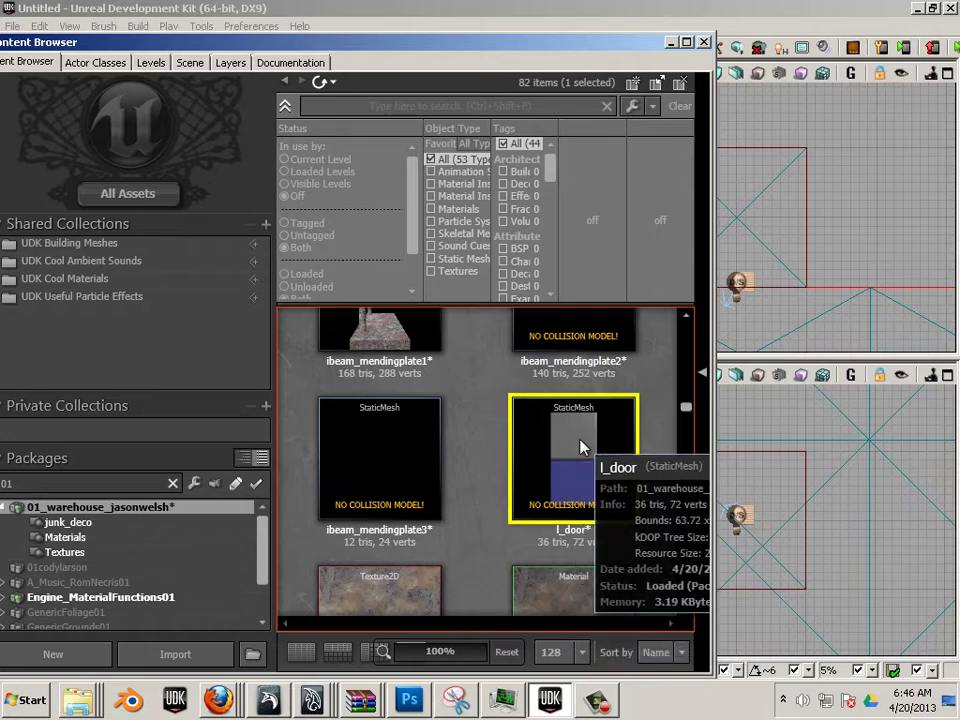
{"action": "double_click", "coordinate": [582, 447]}
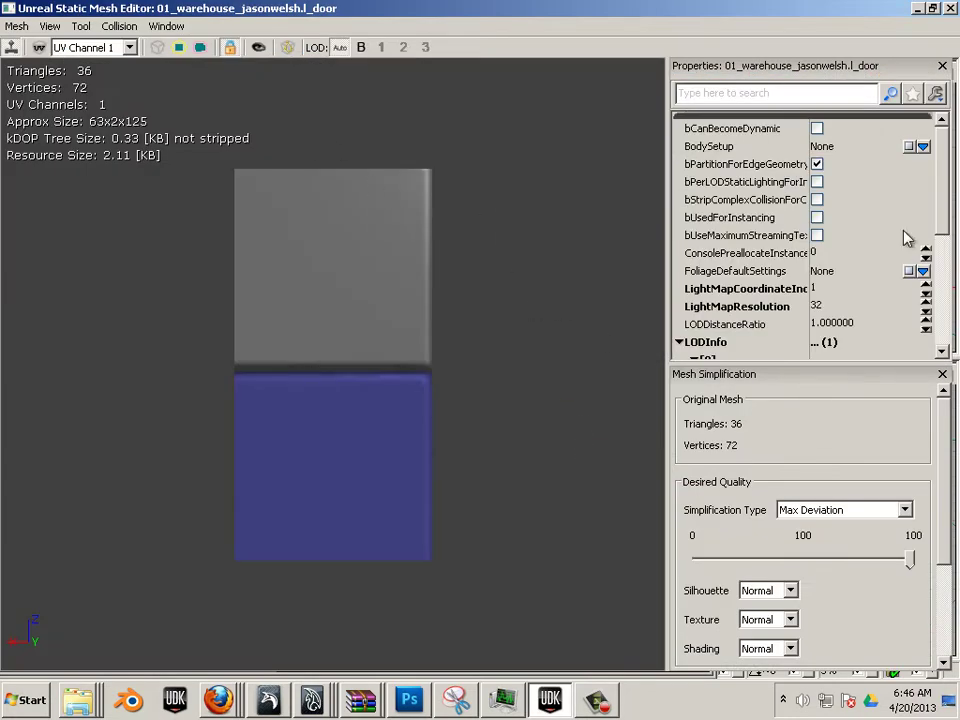
{"action": "key", "text": "alt+F4"}
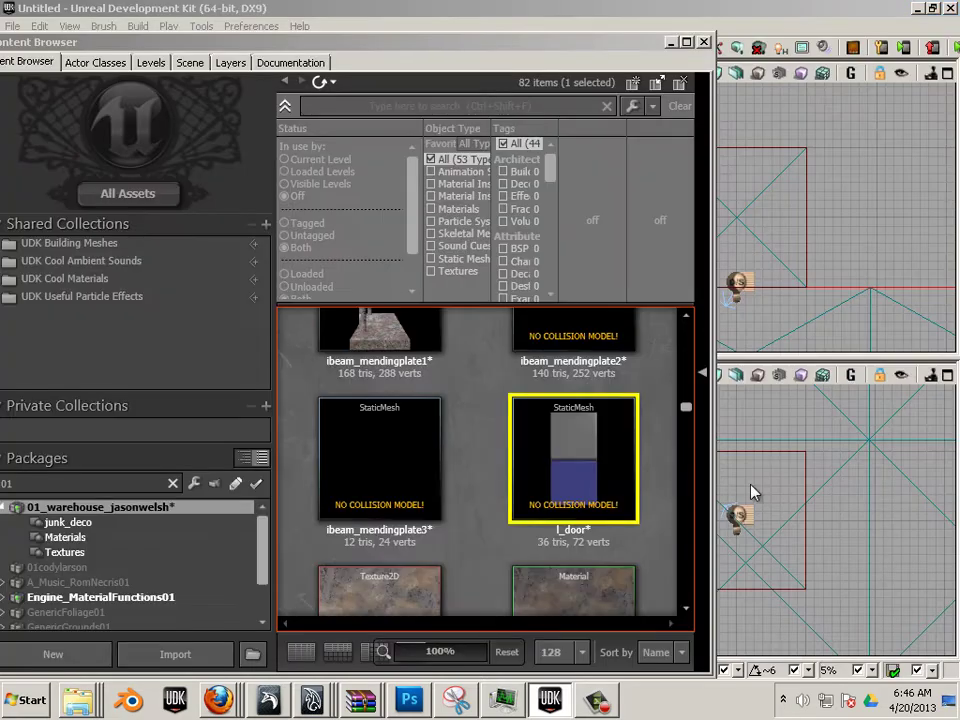
Step: Assign the gen_wood_texture_cm_Mat material to the l_door mesh's LODInfo element
{"action": "left_click_drag", "start_coordinate": [687, 410], "coordinate": [687, 385]}
{"action": "left_click", "coordinate": [430, 525]}
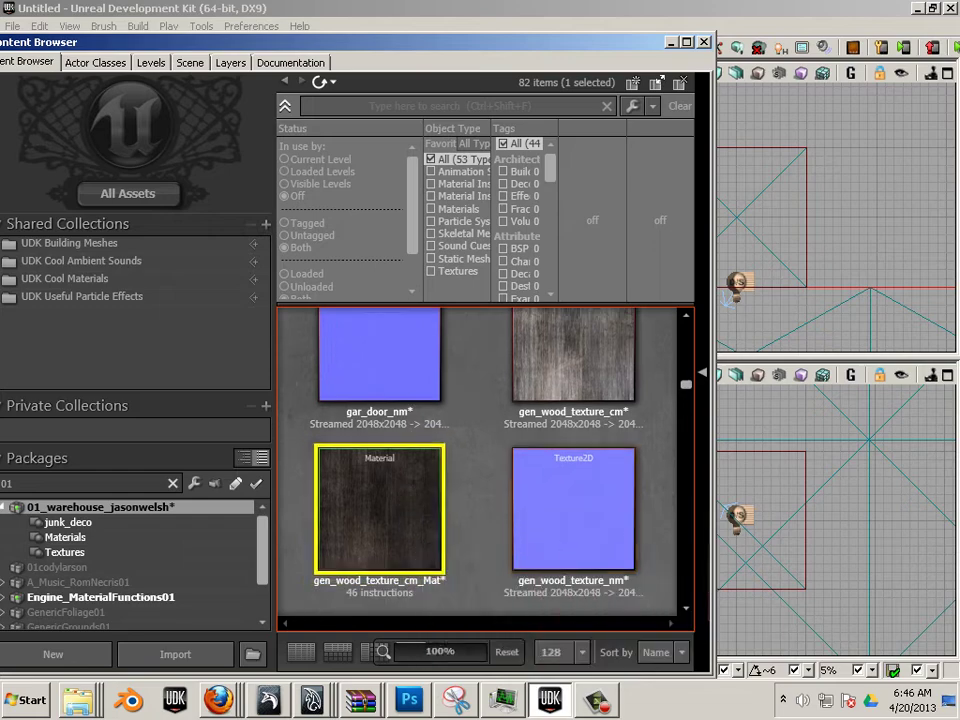
{"action": "key", "text": "alt+Tab"}
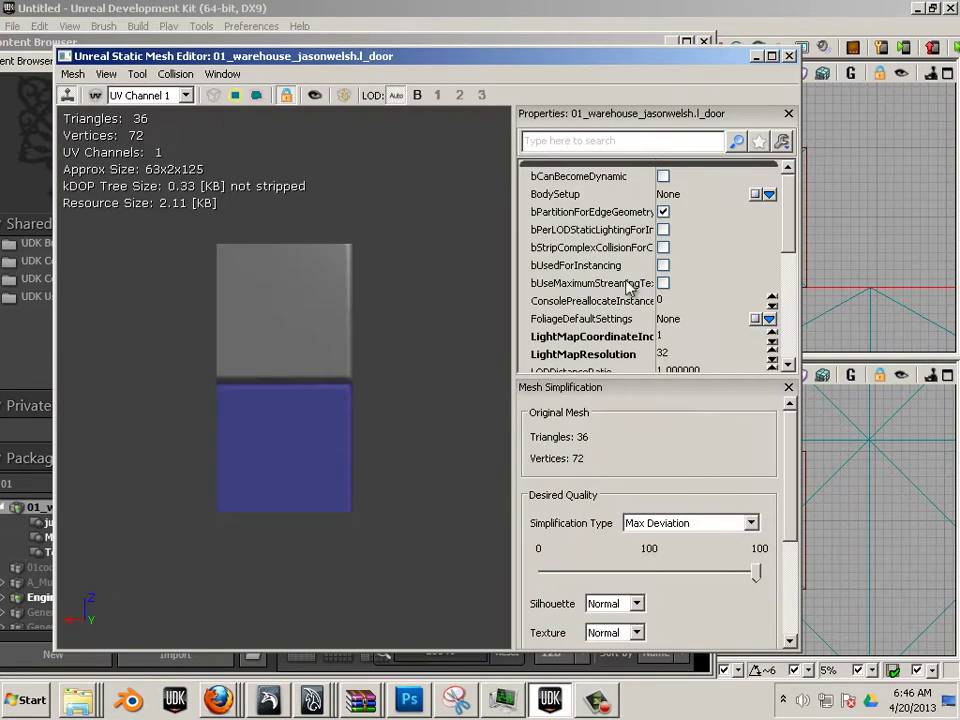
{"action": "scroll", "coordinate": [620, 300], "scroll_direction": "down", "scroll_amount": 5}
{"action": "scroll", "coordinate": [712, 357], "scroll_direction": "down", "scroll_amount": 3}
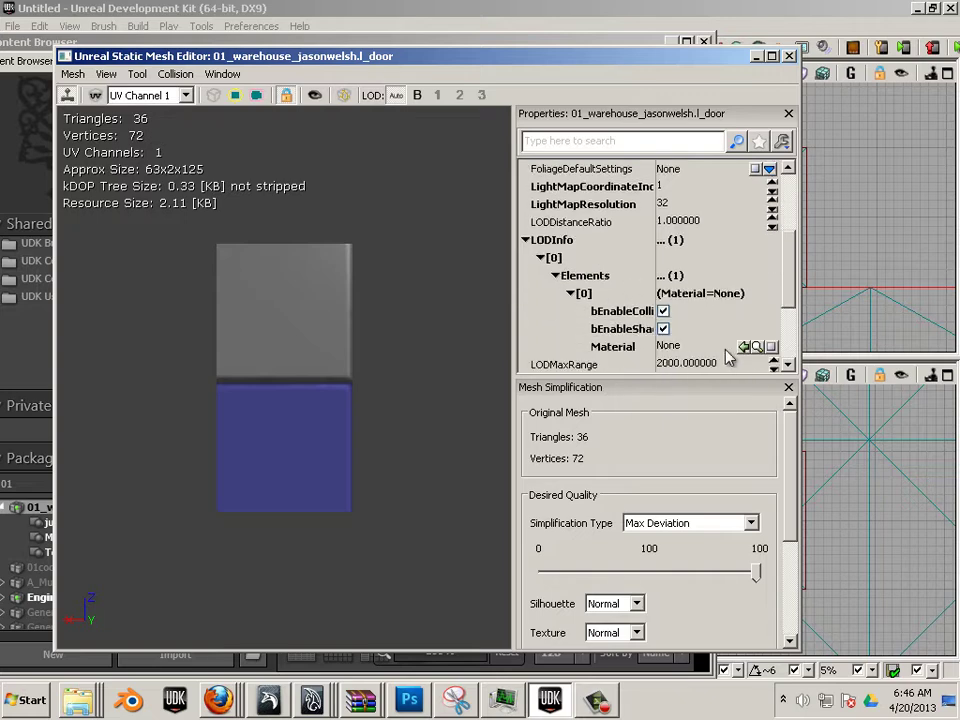
{"action": "left_click", "coordinate": [743, 346]}
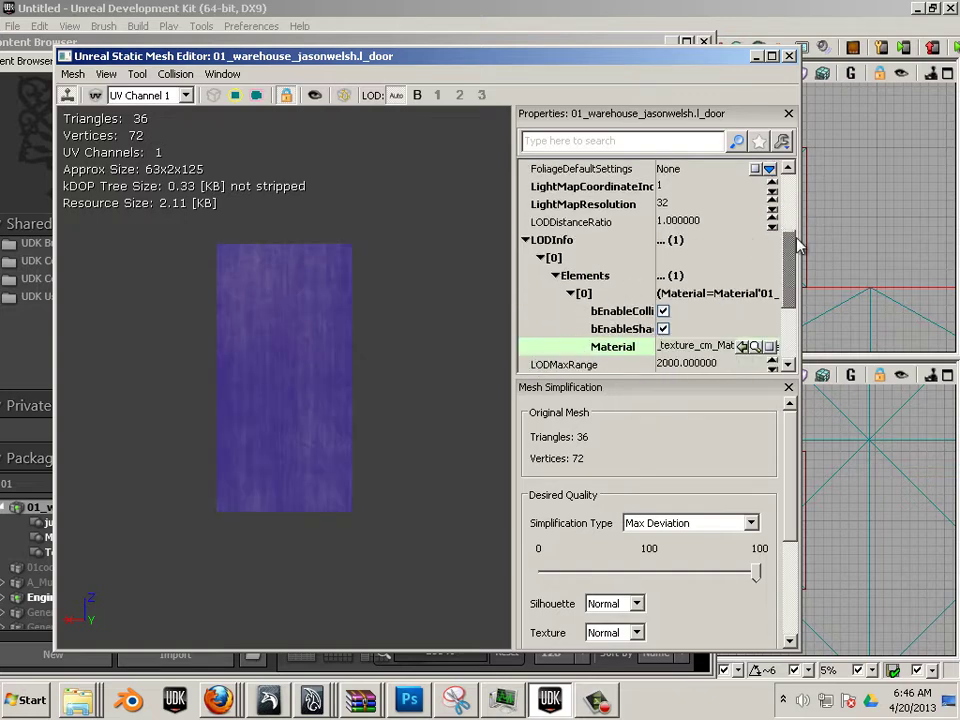
Step: Add a simplified collision model to the l_door mesh, check its other side and close its editor
{"action": "left_click", "coordinate": [180, 76]}
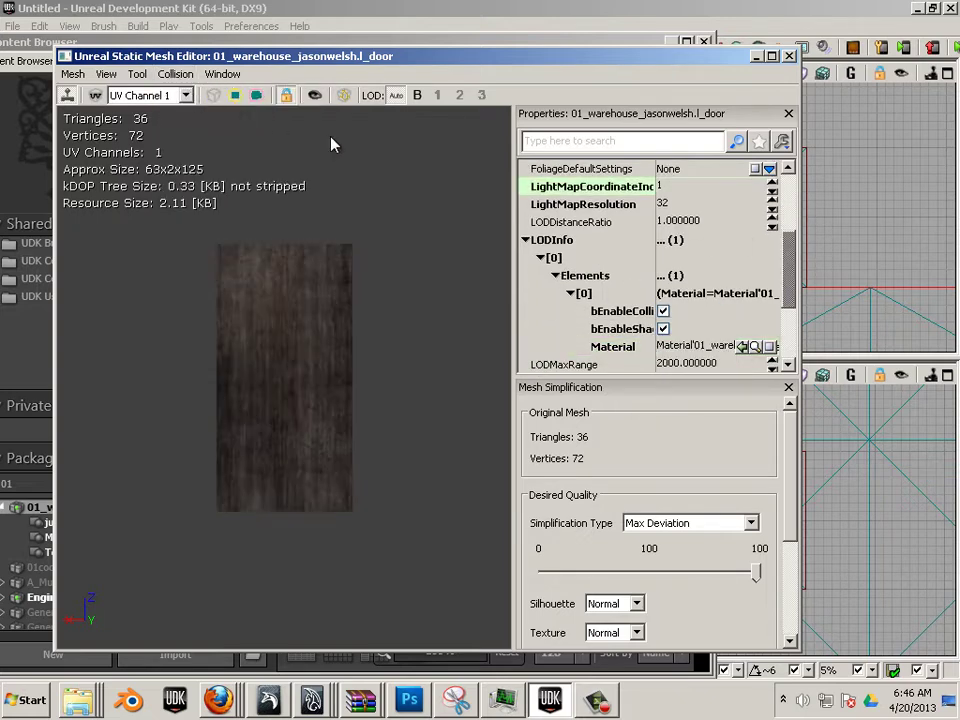
{"action": "left_click_drag", "start_coordinate": [427, 254], "coordinate": [76, 240]}
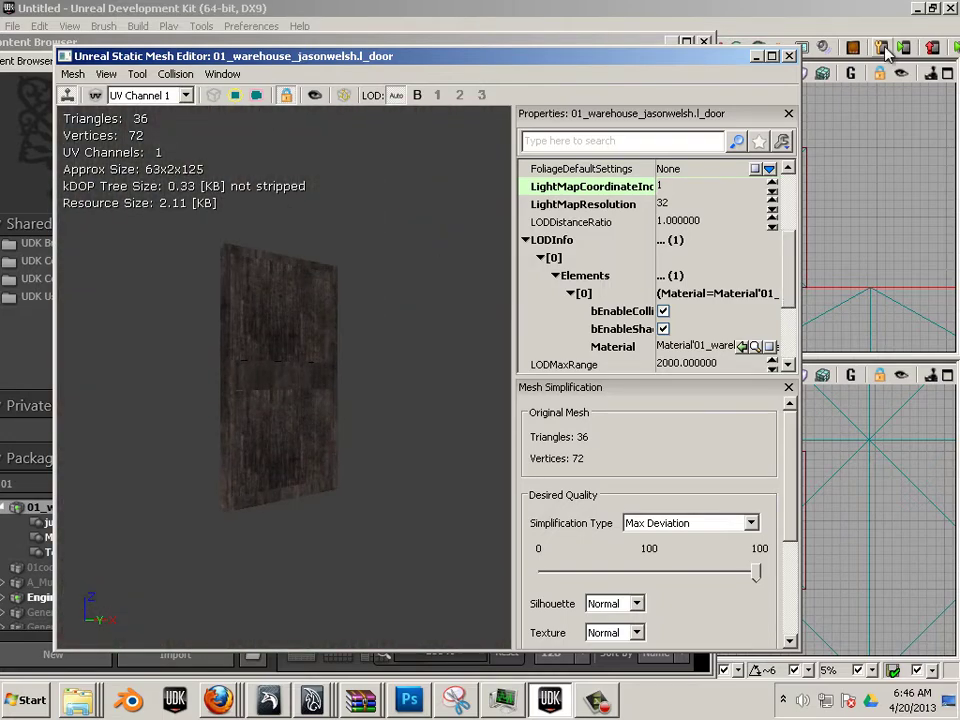
{"action": "left_click", "coordinate": [789, 56]}
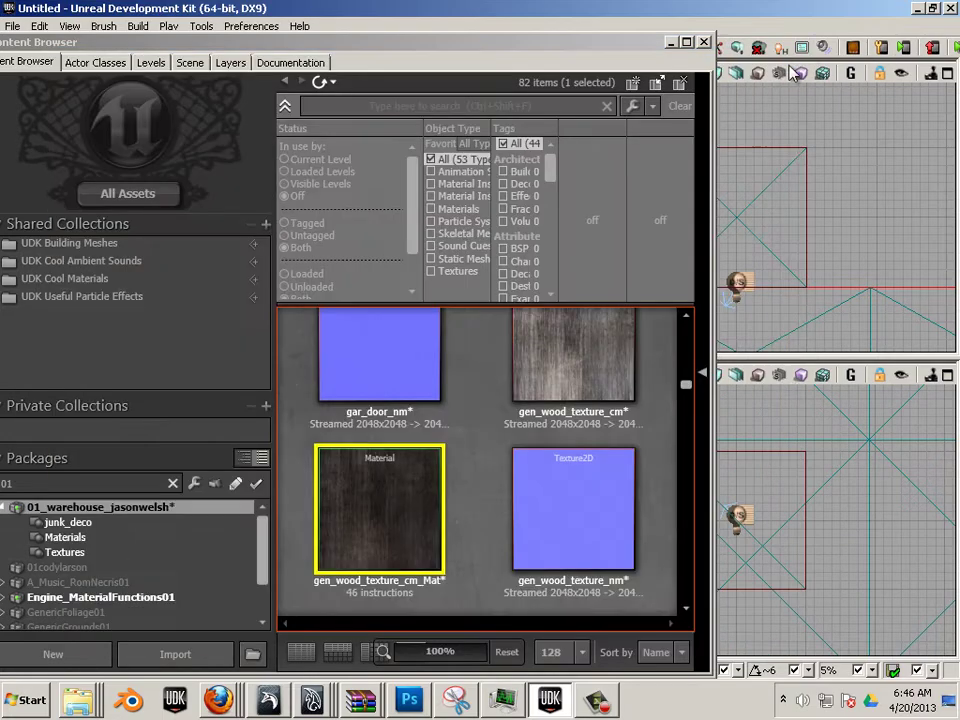
Step: Create a new map from the Night Lighting template and enlarge the upper perspective viewport
{"action": "left_click", "coordinate": [476, 464]}
{"action": "left_click_drag", "start_coordinate": [326, 45], "coordinate": [959, 60]}
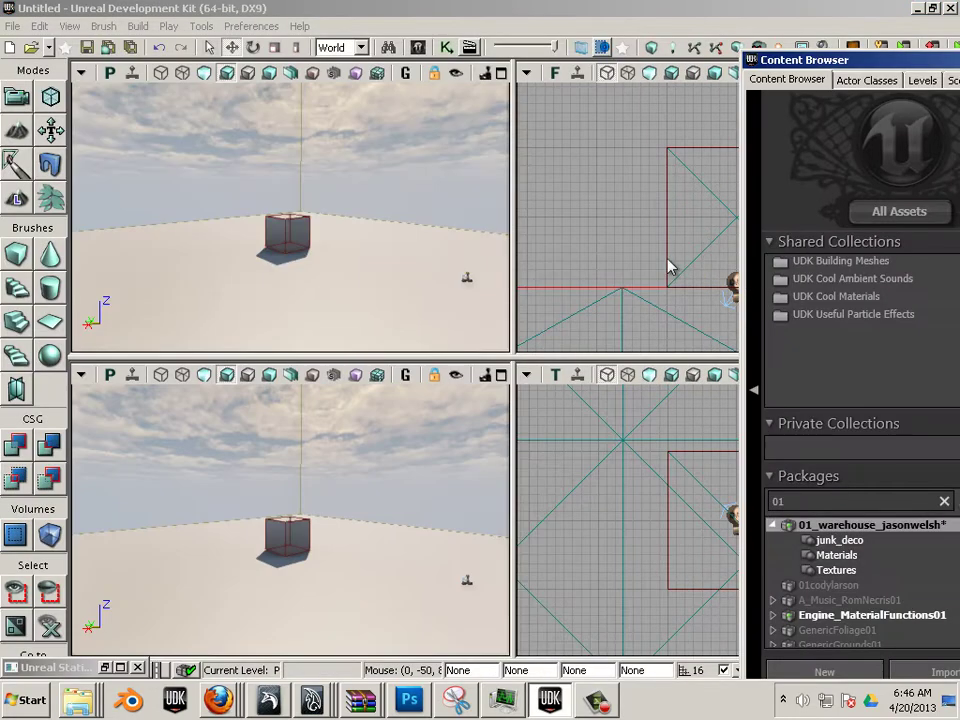
{"action": "left_click", "coordinate": [13, 26]}
{"action": "left_click", "coordinate": [18, 47]}
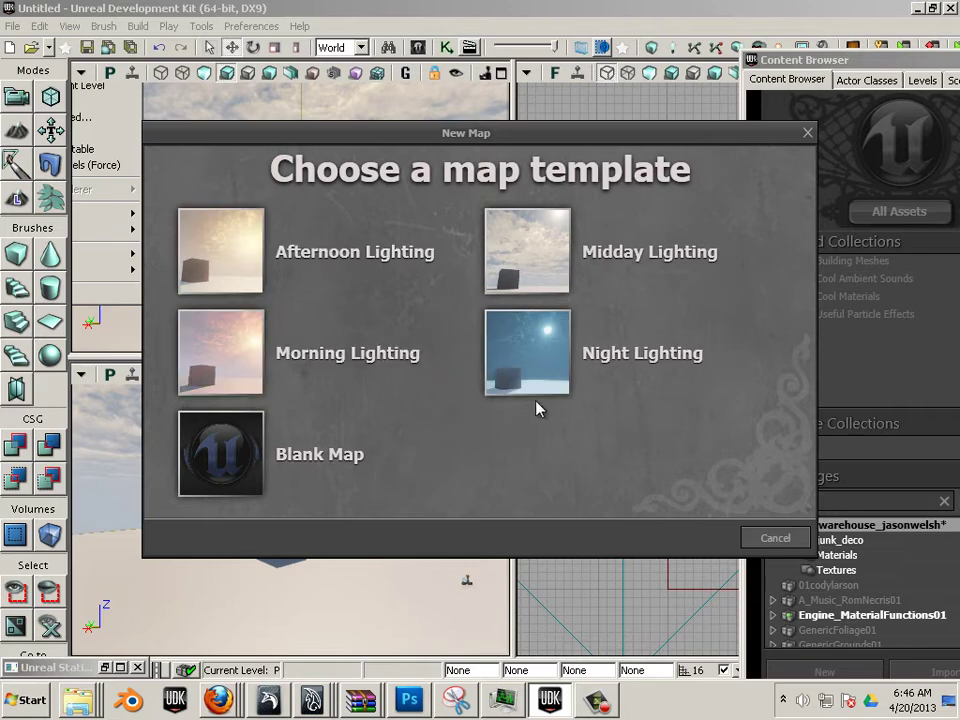
{"action": "left_click", "coordinate": [553, 388]}
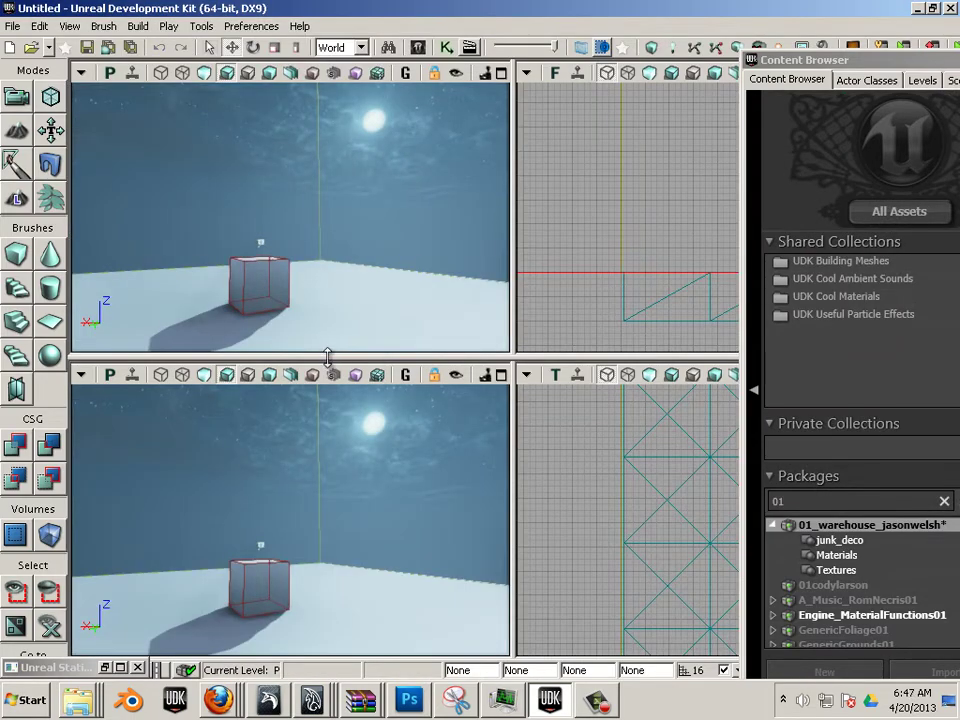
{"action": "left_click_drag", "start_coordinate": [328, 357], "coordinate": [352, 527]}
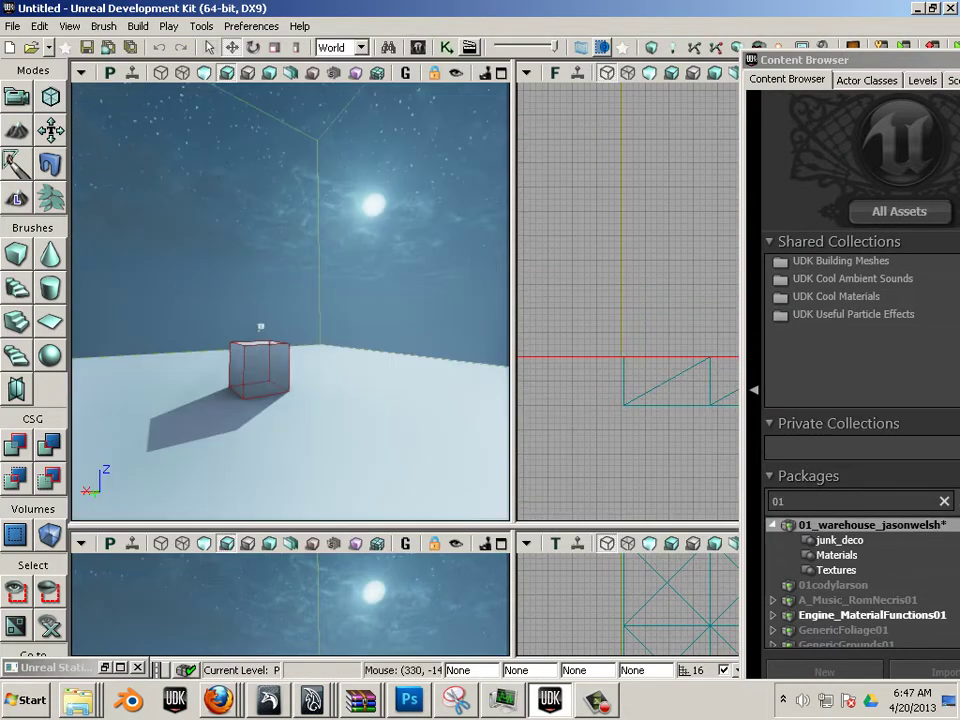
Step: Place the l_door mesh from the warehouse package on the ground beside the cube in the level
{"action": "left_click_drag", "start_coordinate": [955, 60], "coordinate": [676, 49]}
{"action": "scroll", "coordinate": [765, 515], "scroll_direction": "down", "scroll_amount": 5}
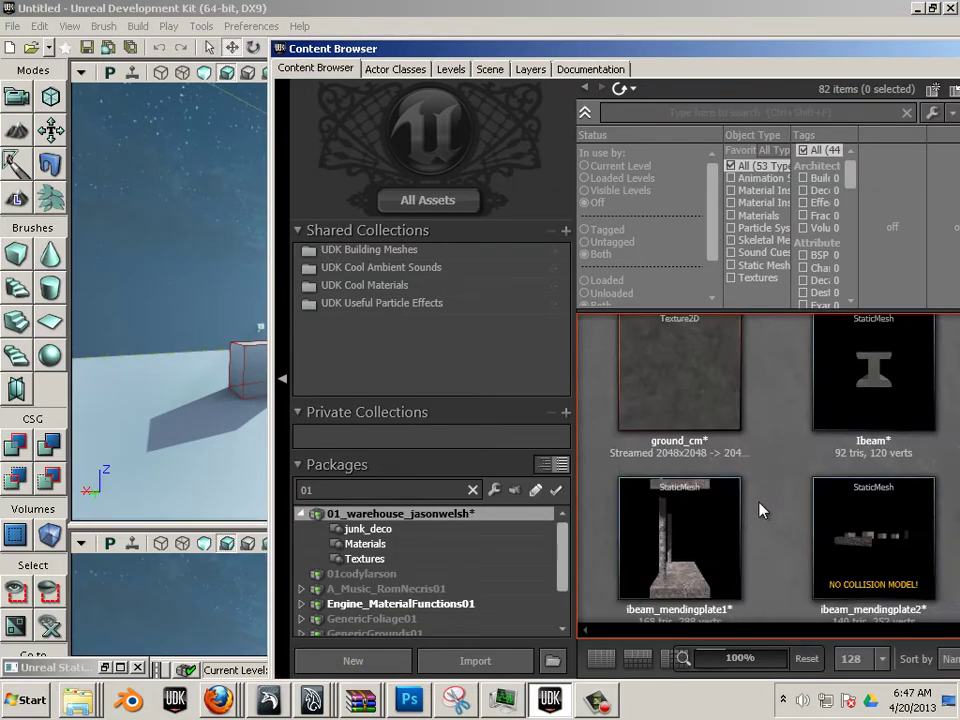
{"action": "scroll", "coordinate": [756, 508], "scroll_direction": "down", "scroll_amount": 3}
{"action": "scroll", "coordinate": [756, 507], "scroll_direction": "up", "scroll_amount": 2}
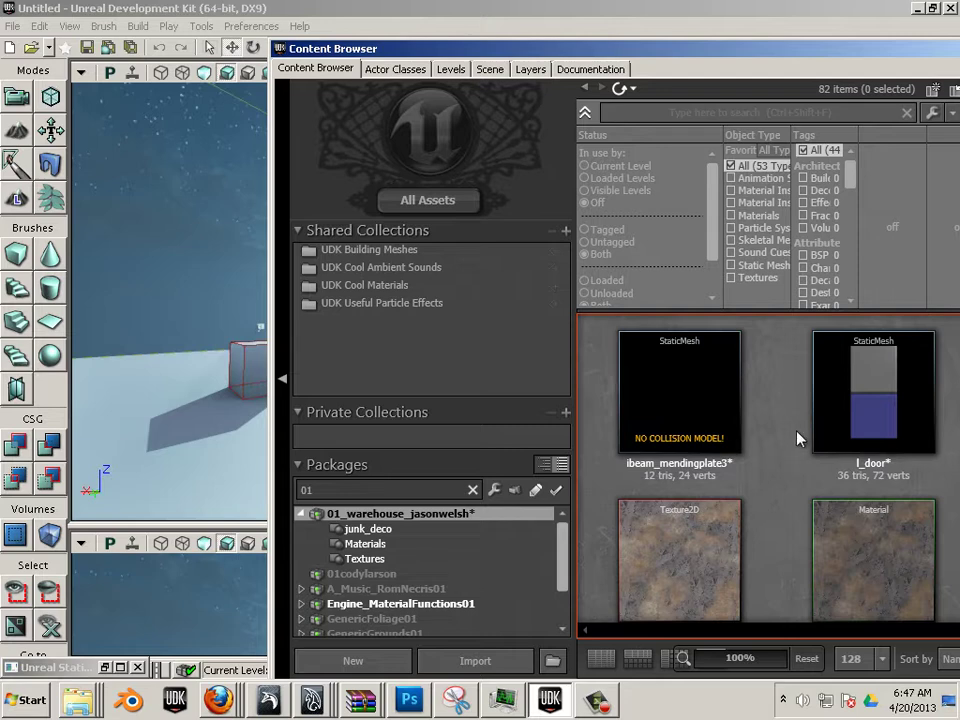
{"action": "left_click_drag", "start_coordinate": [868, 400], "coordinate": [205, 443]}
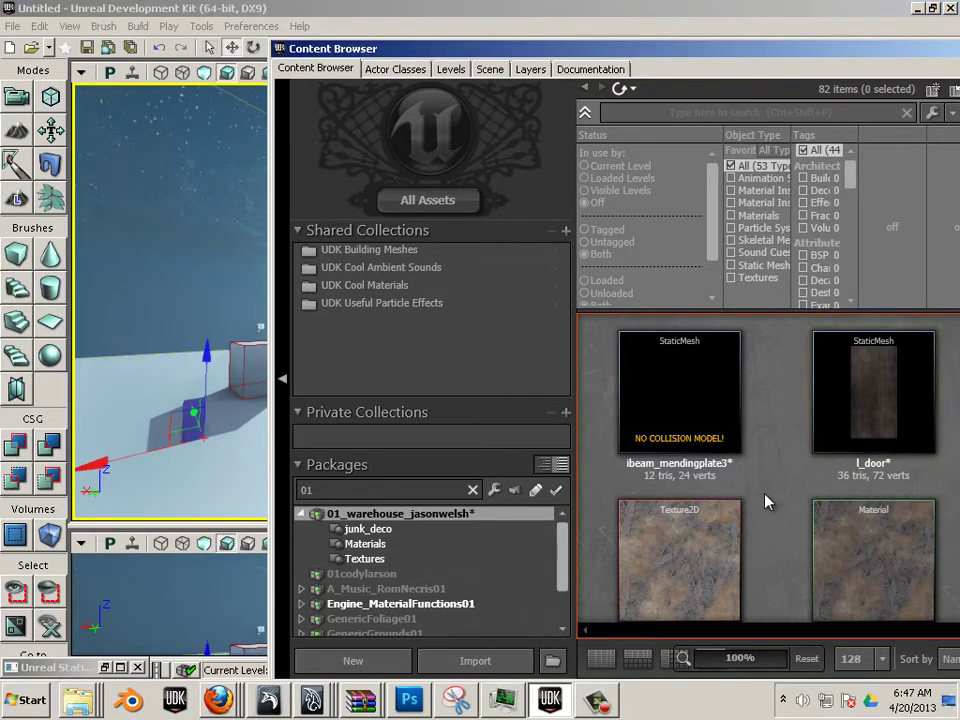
Step: Find the r_door mesh in the warehouse package and place it on the ground between the l_door and the cube
{"action": "scroll", "coordinate": [765, 499], "scroll_direction": "down", "scroll_amount": 3}
{"action": "scroll", "coordinate": [765, 499], "scroll_direction": "down", "scroll_amount": 6}
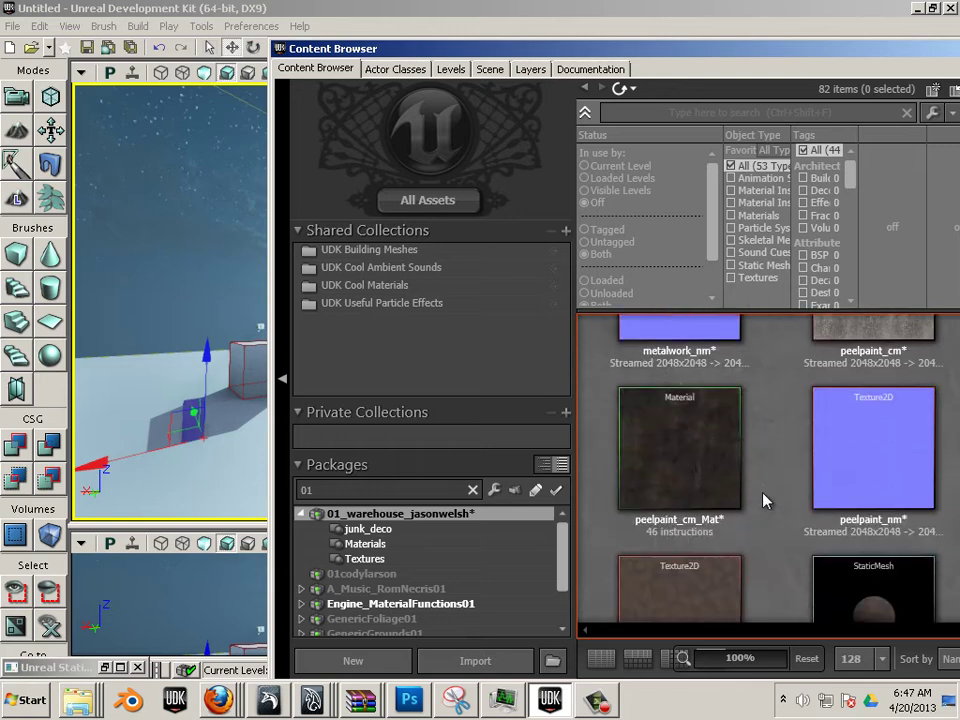
{"action": "scroll", "coordinate": [765, 499], "scroll_direction": "down", "scroll_amount": 2}
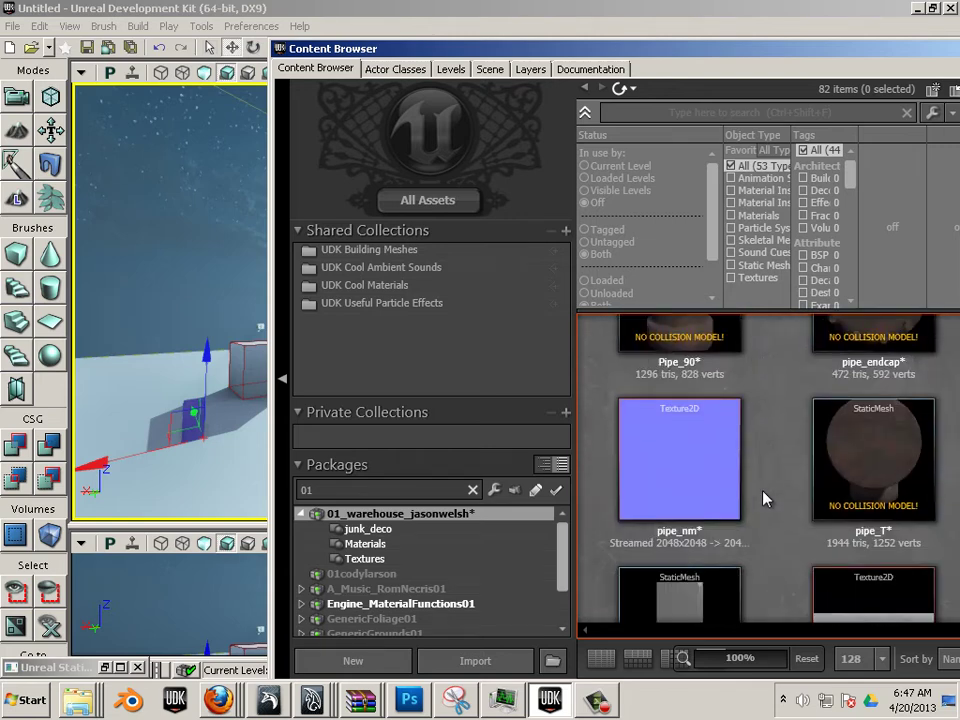
{"action": "scroll", "coordinate": [765, 499], "scroll_direction": "up", "scroll_amount": 6}
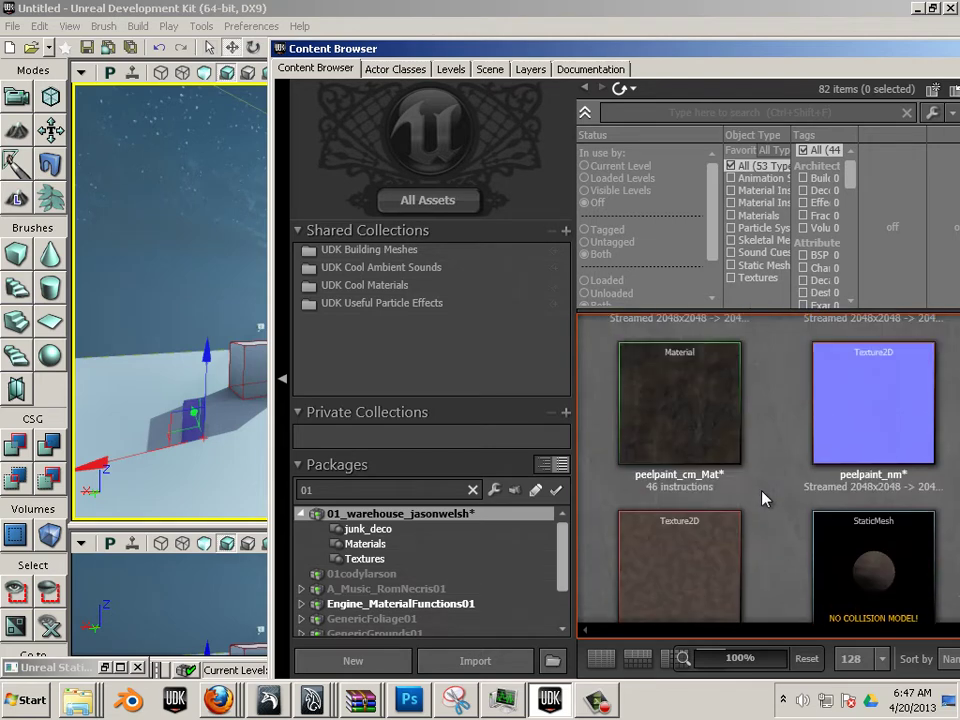
{"action": "scroll", "coordinate": [765, 499], "scroll_direction": "up", "scroll_amount": 5}
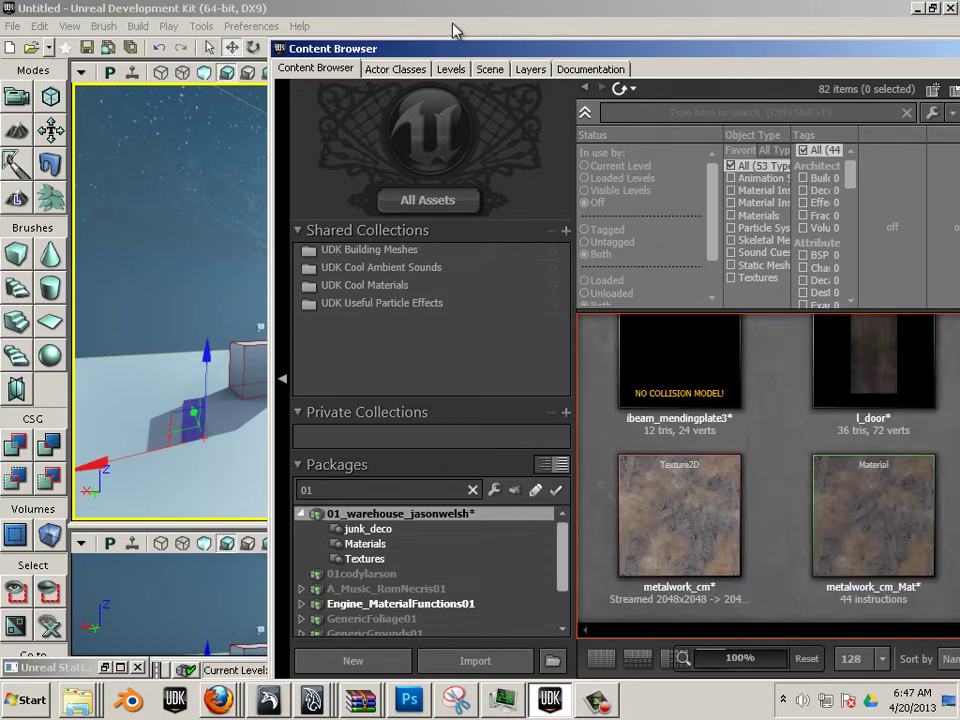
{"action": "left_click_drag", "start_coordinate": [775, 62], "coordinate": [461, 32]}
{"action": "scroll", "coordinate": [590, 380], "scroll_direction": "down", "scroll_amount": 3}
{"action": "scroll", "coordinate": [590, 380], "scroll_direction": "down", "scroll_amount": 8}
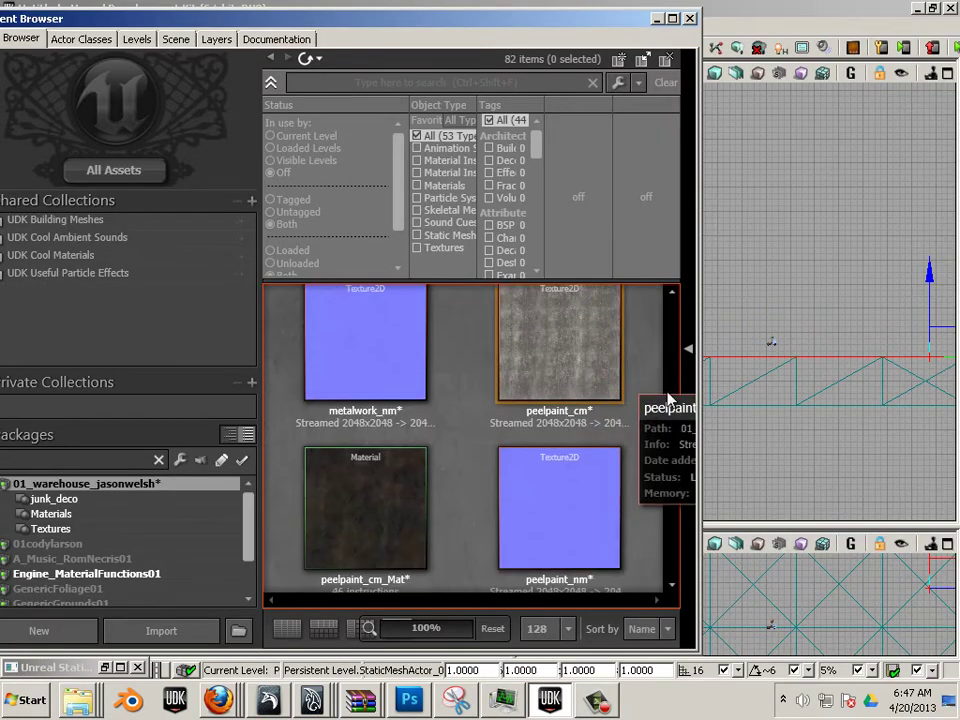
{"action": "scroll", "coordinate": [652, 383], "scroll_direction": "down", "scroll_amount": 6}
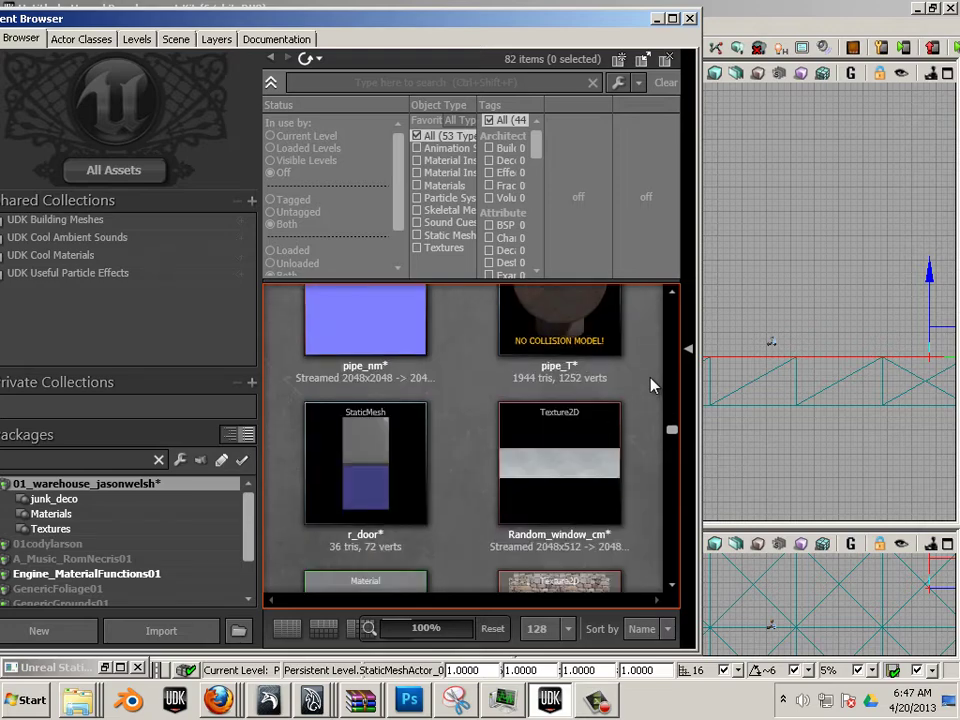
{"action": "left_click", "coordinate": [398, 318]}
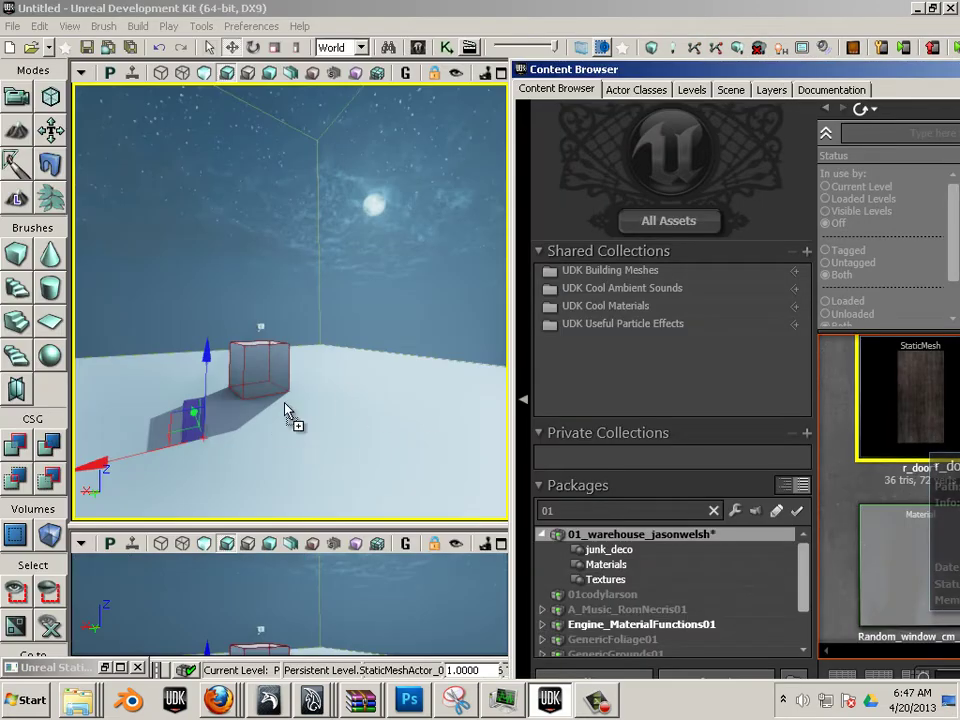
{"action": "left_click", "coordinate": [259, 439]}
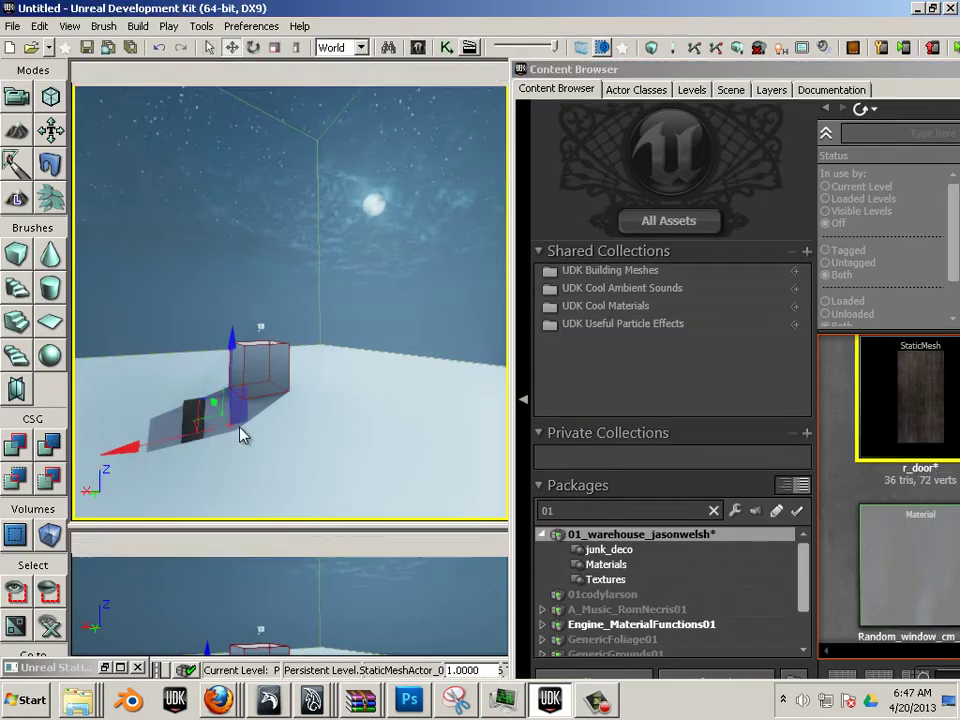
{"action": "scroll", "coordinate": [274, 448], "scroll_direction": "up", "scroll_amount": 4}
{"action": "scroll", "coordinate": [272, 430], "scroll_direction": "down", "scroll_amount": 4}
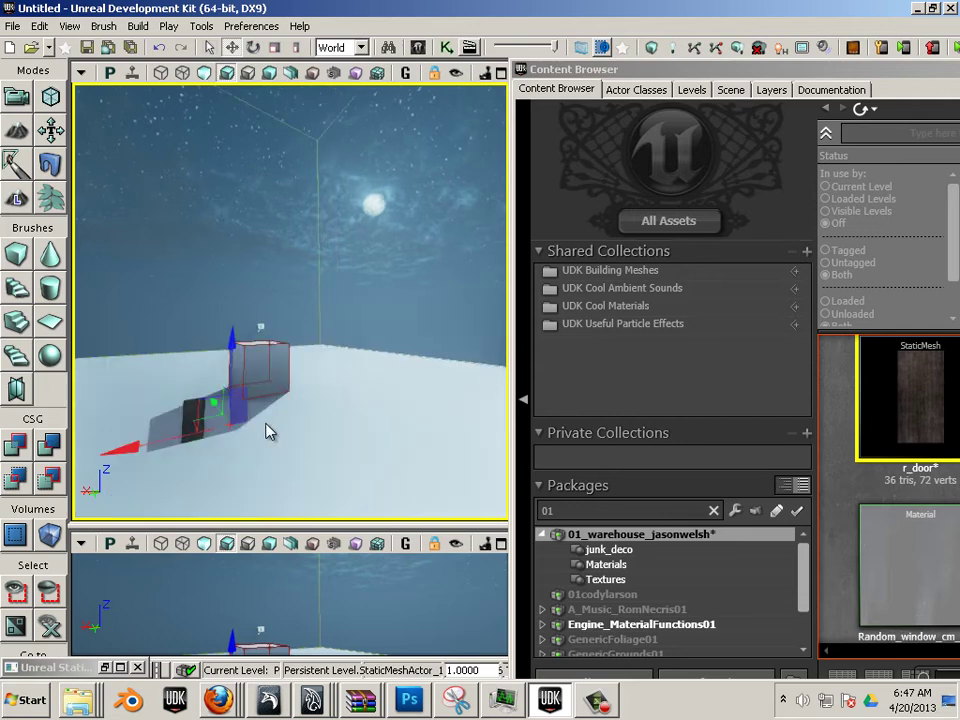
Step: Switch the enlarged perspective viewport to the Top view and widen it across the workspace
{"action": "left_click", "coordinate": [110, 74]}
{"action": "scroll", "coordinate": [339, 223], "scroll_direction": "down", "scroll_amount": 10}
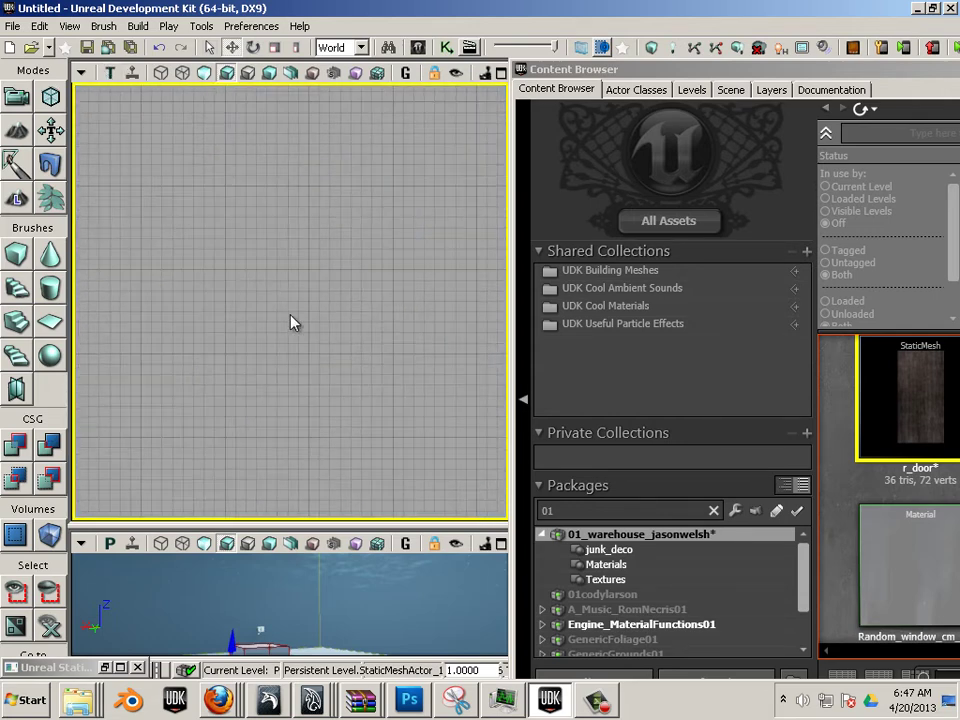
{"action": "left_click_drag", "start_coordinate": [575, 75], "coordinate": [723, 194]}
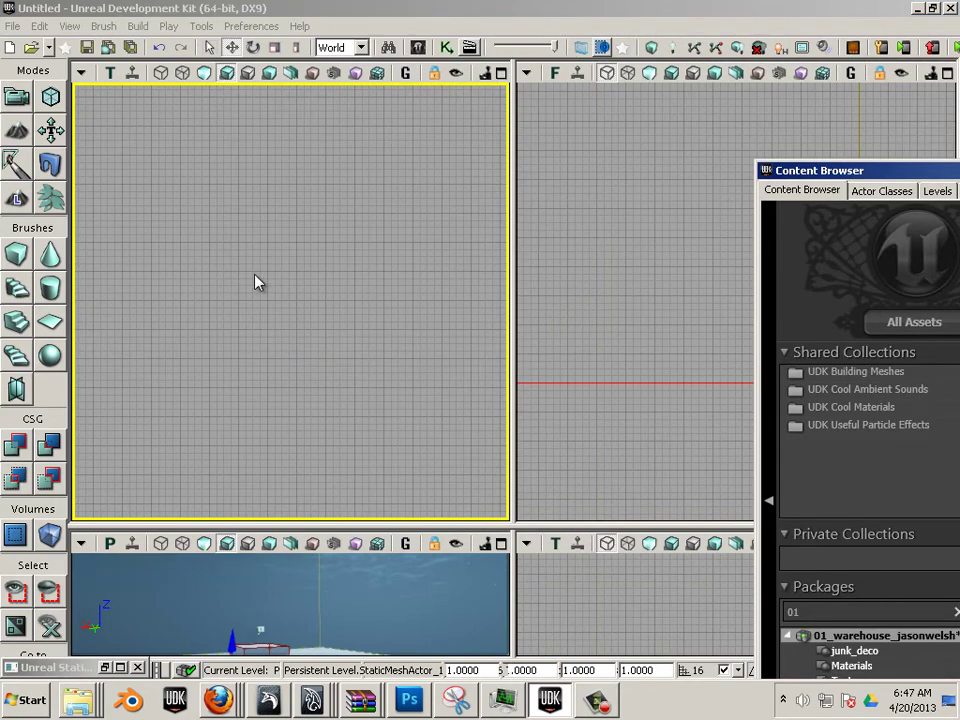
{"action": "left_click_drag", "start_coordinate": [320, 366], "coordinate": [440, 120]}
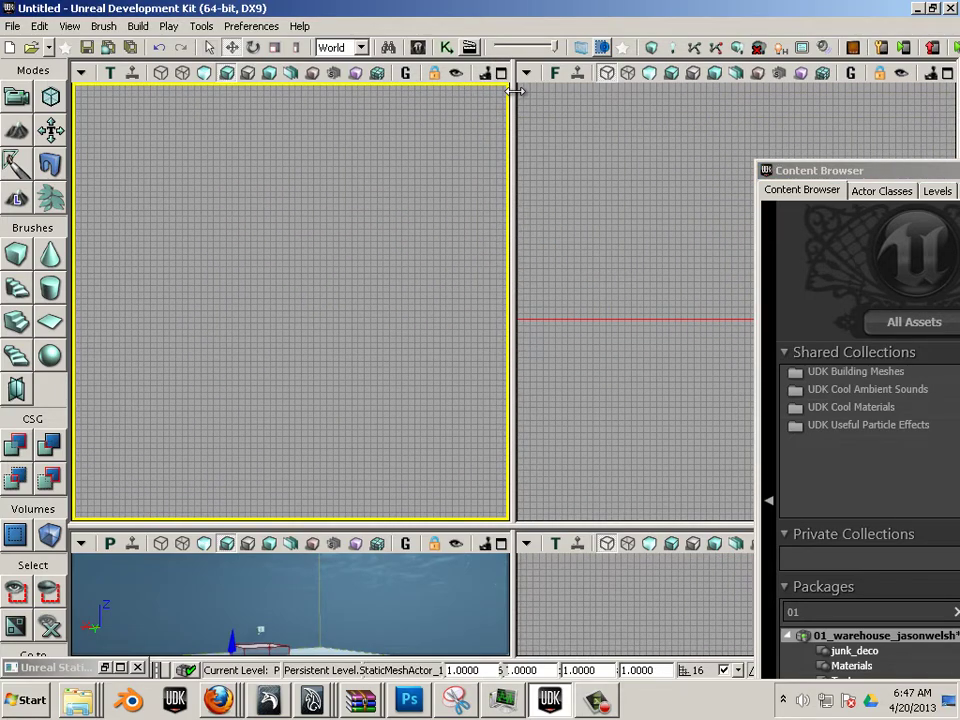
{"action": "left_click_drag", "start_coordinate": [513, 91], "coordinate": [768, 130]}
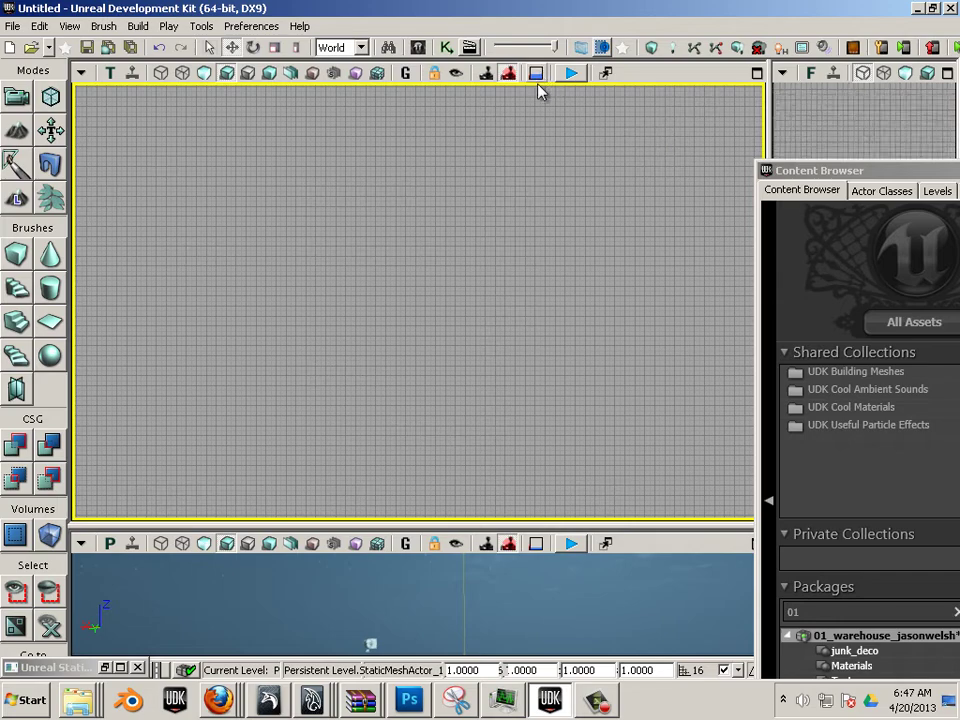
{"action": "left_click", "coordinate": [538, 74]}
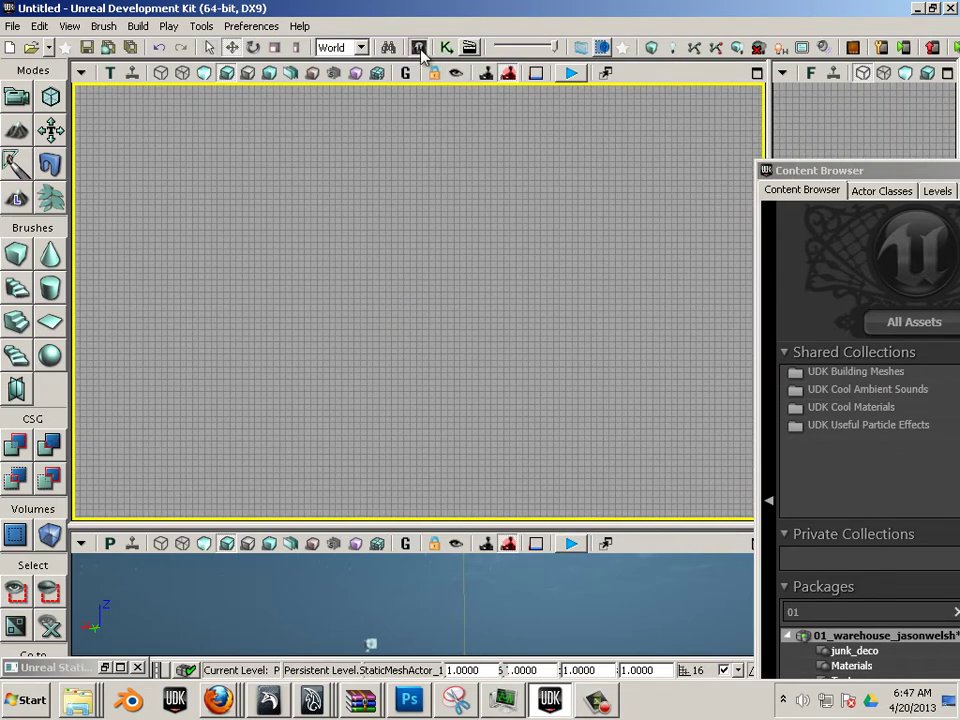
Step: Select StaticMeshActor_0 in the scene's actor list and centre the Top viewport on it
{"action": "double_click", "coordinate": [810, 170]}
{"action": "left_click", "coordinate": [403, 171]}
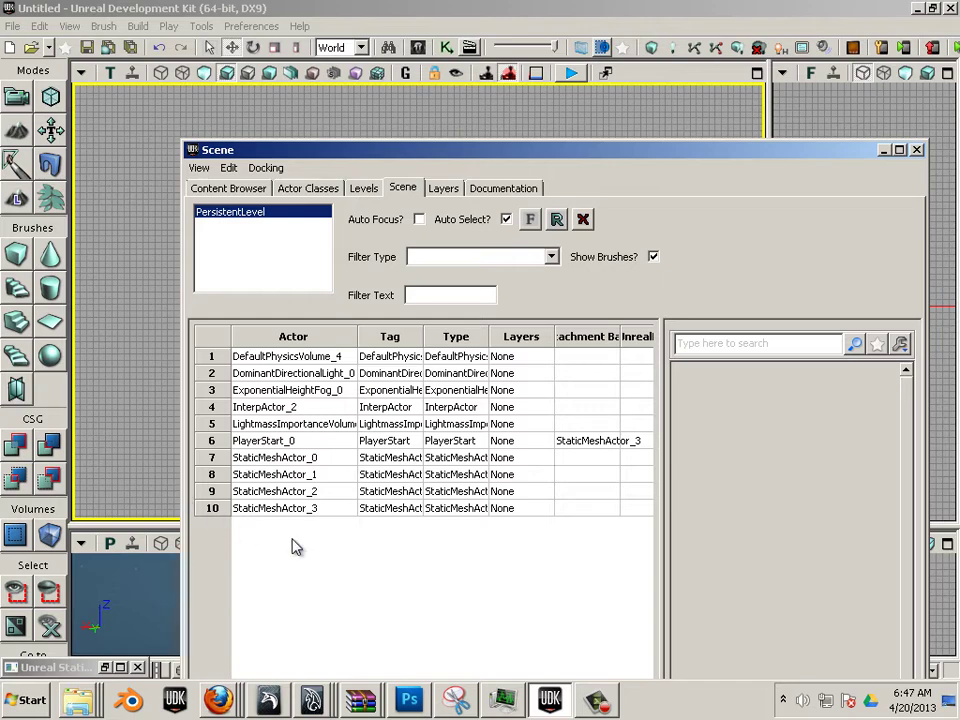
{"action": "left_click", "coordinate": [285, 458]}
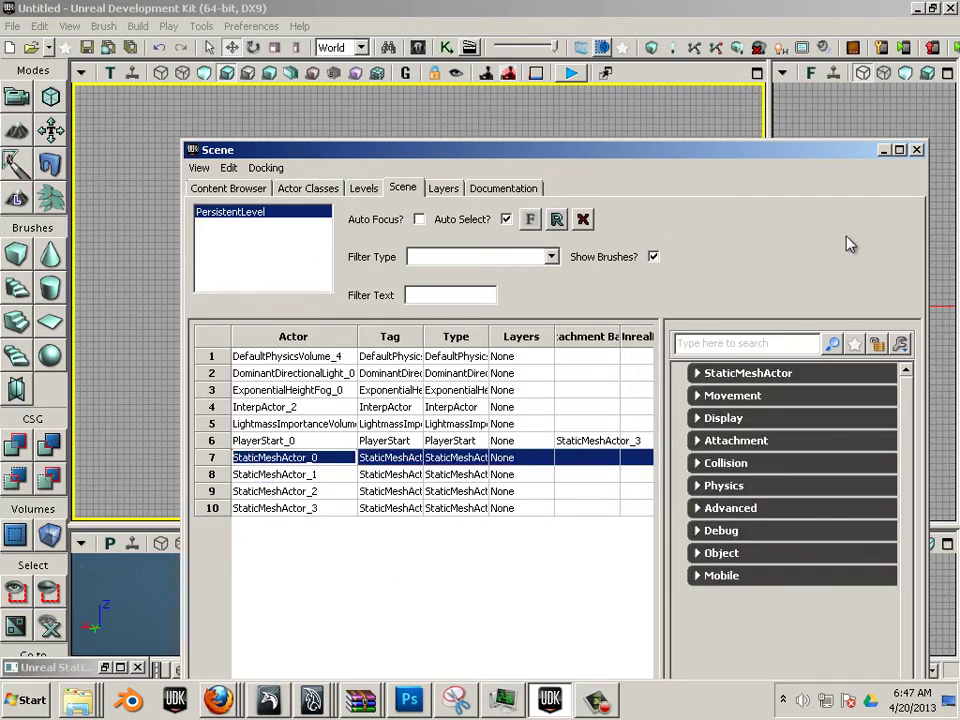
{"action": "left_click_drag", "start_coordinate": [301, 155], "coordinate": [869, 247]}
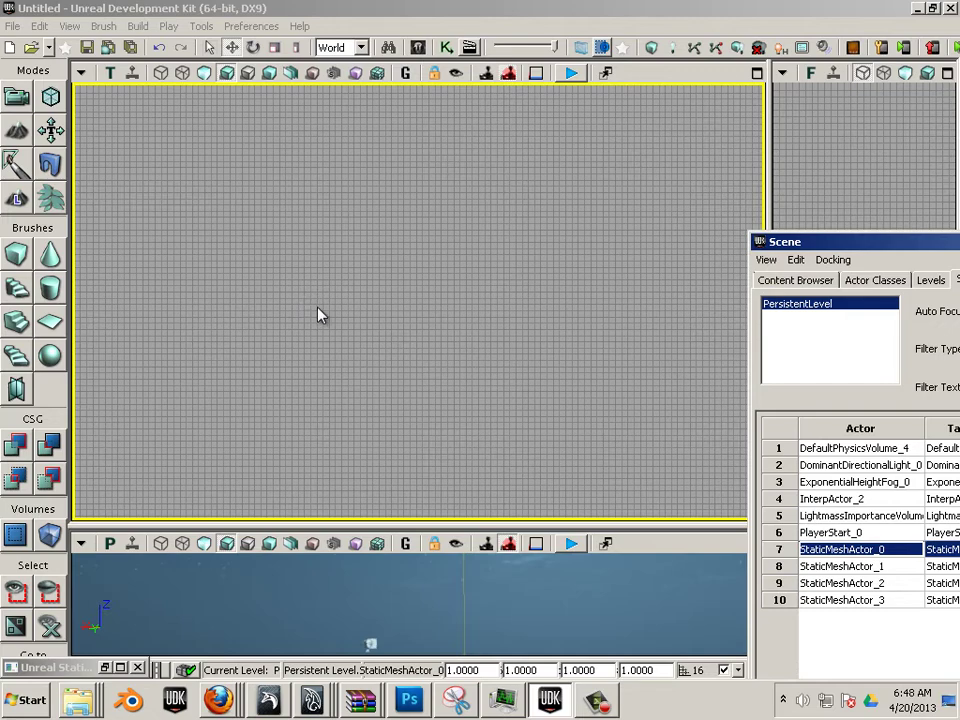
{"action": "left_click", "coordinate": [290, 190]}
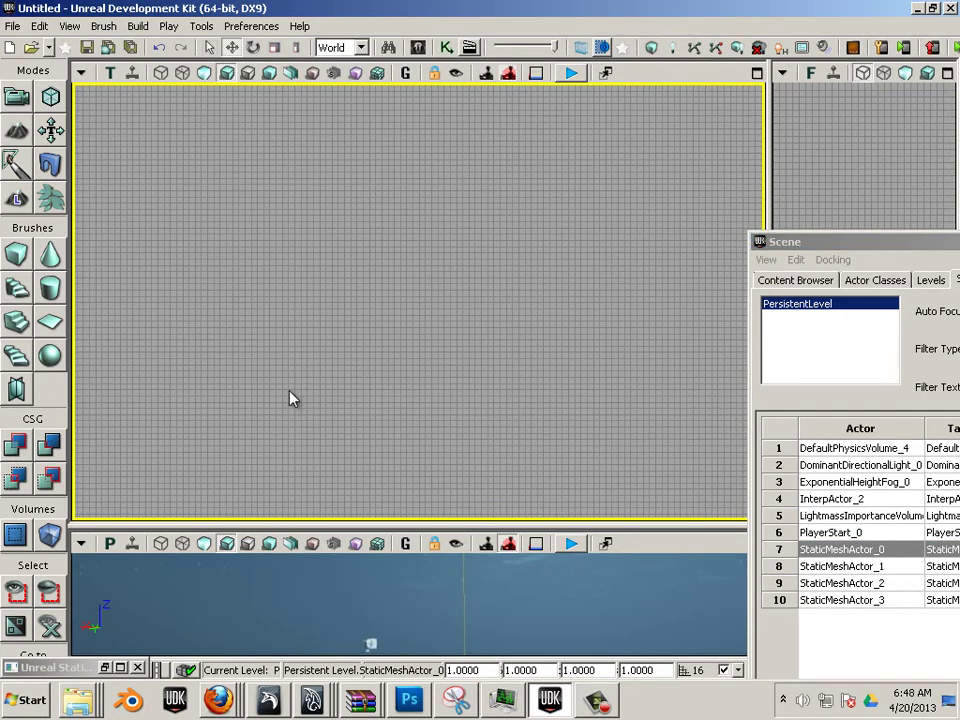
{"action": "key", "text": "Home"}
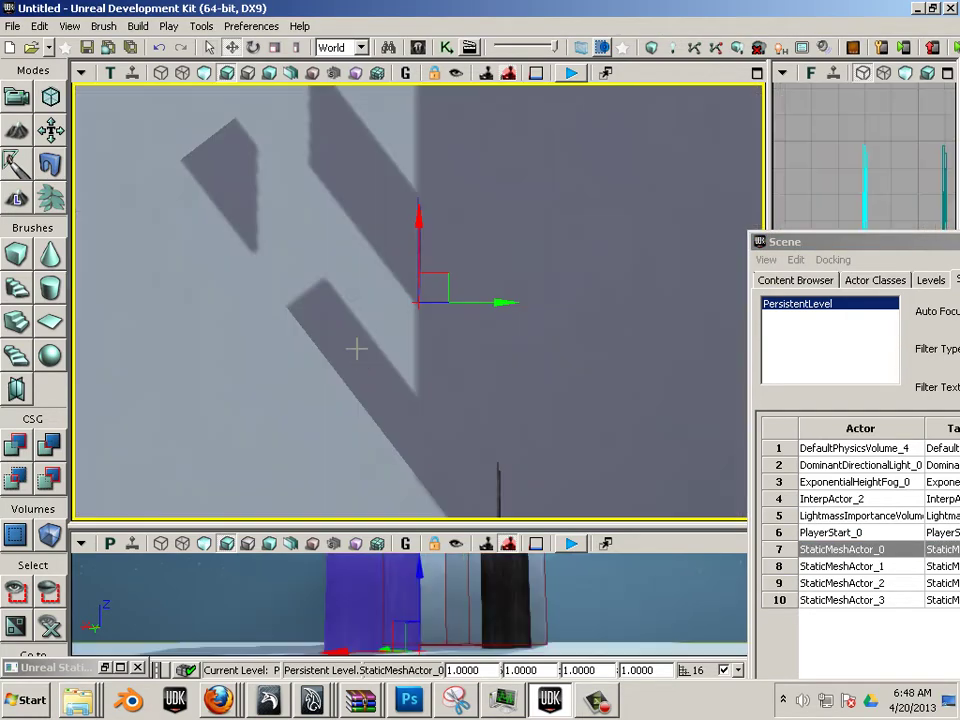
Step: Select the r_door in the Top view and move it along the Y axis into line with the l_door
{"action": "scroll", "coordinate": [356, 347], "scroll_direction": "down", "scroll_amount": 14}
{"action": "right_click_drag", "start_coordinate": [376, 378], "coordinate": [498, 202]}
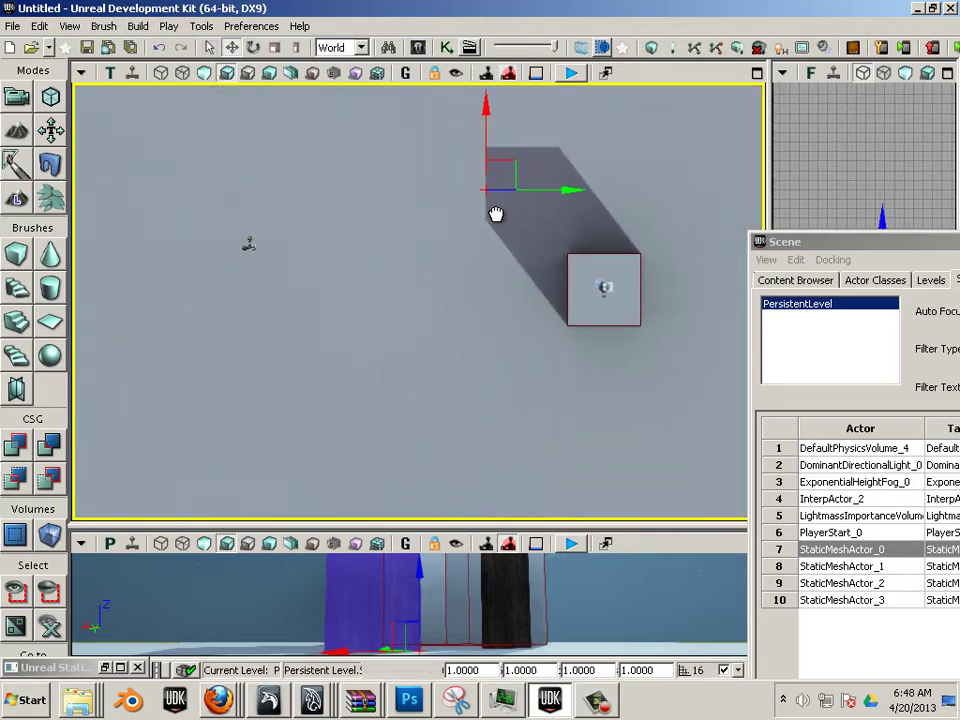
{"action": "scroll", "coordinate": [446, 349], "scroll_direction": "down", "scroll_amount": 6}
{"action": "right_click_drag", "start_coordinate": [543, 350], "coordinate": [396, 209]}
{"action": "left_click_drag", "start_coordinate": [395, 208], "coordinate": [452, 315]}
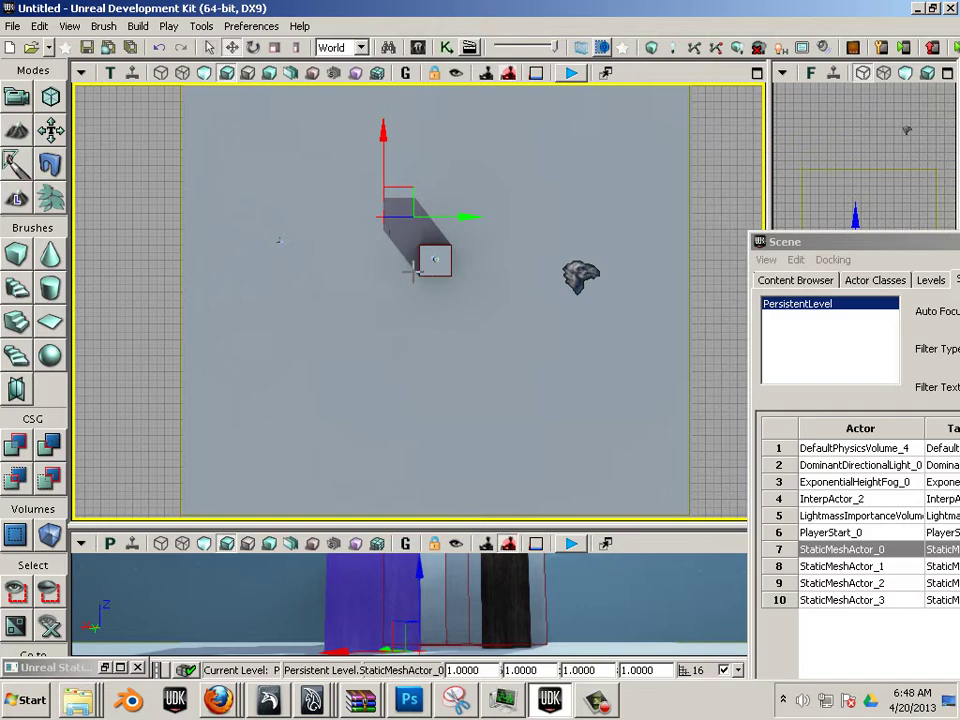
{"action": "scroll", "coordinate": [403, 268], "scroll_direction": "up", "scroll_amount": 4}
{"action": "right_click_drag", "start_coordinate": [368, 262], "coordinate": [354, 453]}
{"action": "scroll", "coordinate": [378, 307], "scroll_direction": "up", "scroll_amount": 5}
{"action": "scroll", "coordinate": [378, 307], "scroll_direction": "up", "scroll_amount": 5}
{"action": "scroll", "coordinate": [400, 283], "scroll_direction": "up", "scroll_amount": 3}
{"action": "scroll", "coordinate": [353, 452], "scroll_direction": "up", "scroll_amount": 2}
{"action": "scroll", "coordinate": [351, 423], "scroll_direction": "up", "scroll_amount": 1}
{"action": "left_click", "coordinate": [421, 385]}
{"action": "left_click_drag", "start_coordinate": [508, 330], "coordinate": [428, 322]}
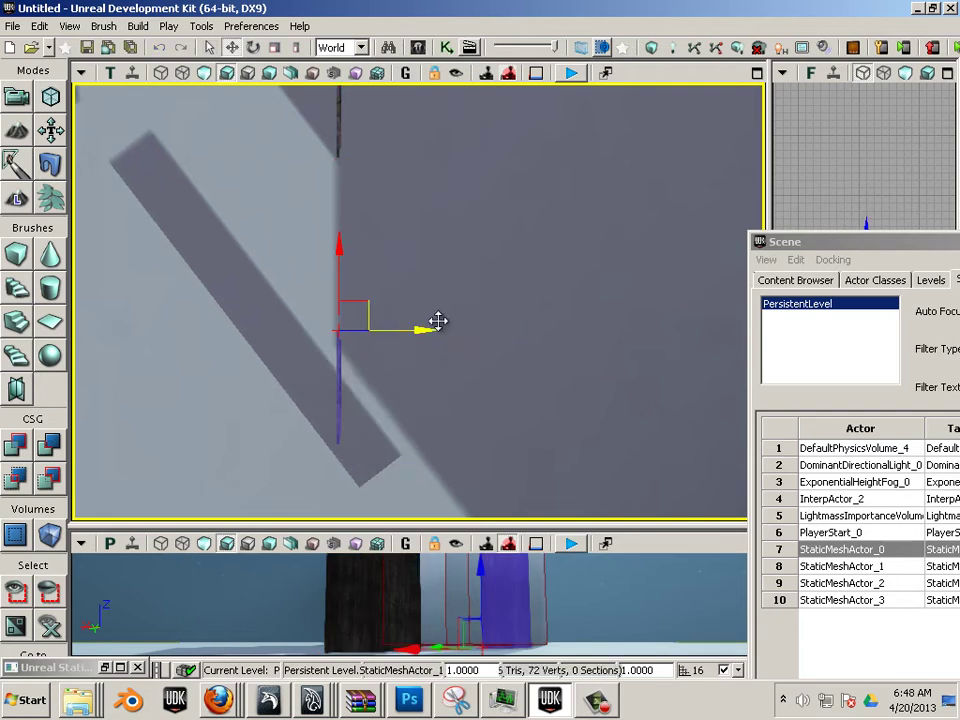
Step: Slide the r_door along the X axis past the l_door until the two doors stand edge to edge
{"action": "left_click_drag", "start_coordinate": [347, 272], "coordinate": [362, 40]}
{"action": "right_click_drag", "start_coordinate": [390, 206], "coordinate": [420, 386]}
{"action": "scroll", "coordinate": [407, 347], "scroll_direction": "up", "scroll_amount": 2}
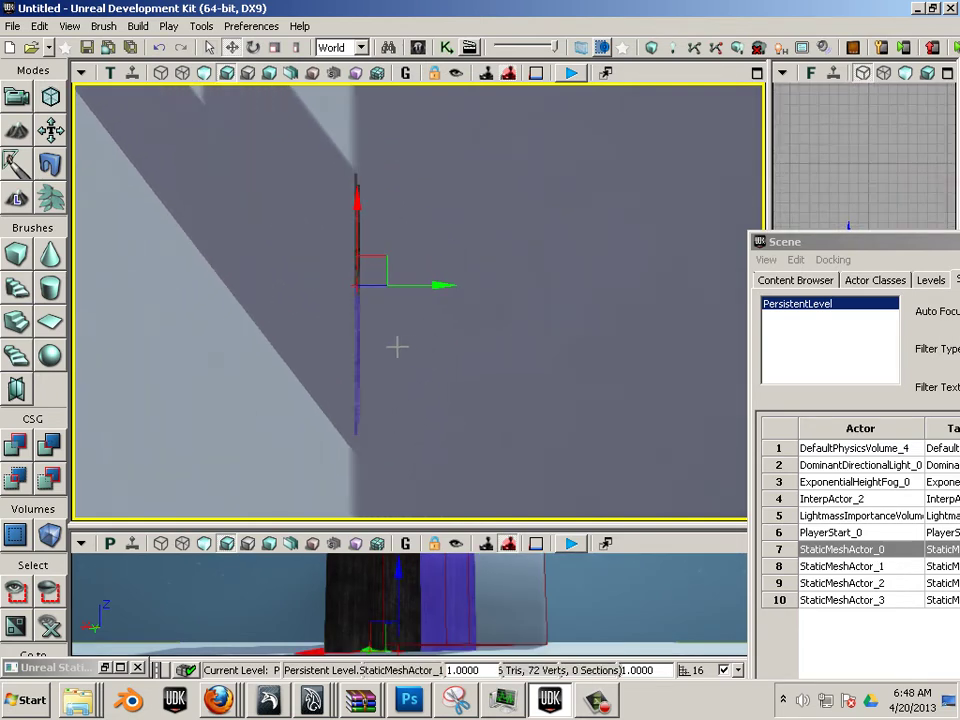
{"action": "left_click_drag", "start_coordinate": [358, 204], "coordinate": [372, 83]}
{"action": "right_click_drag", "start_coordinate": [442, 326], "coordinate": [442, 503]}
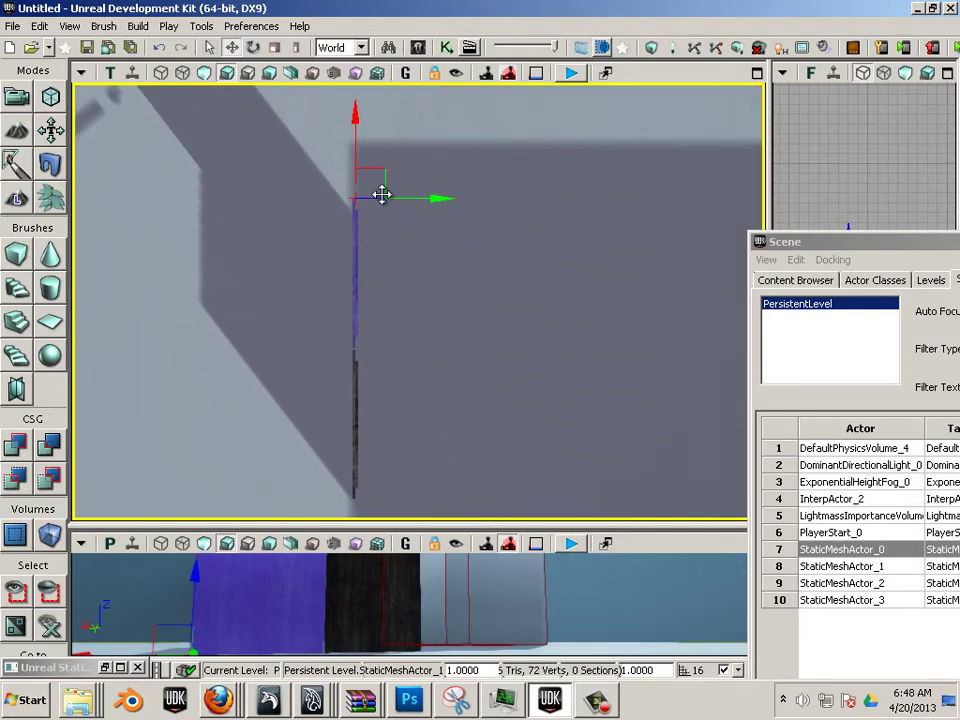
Step: Select the l_door and enlarge the lower perspective viewport to view both doors from the front
{"action": "left_click_drag", "start_coordinate": [382, 181], "coordinate": [371, 452]}
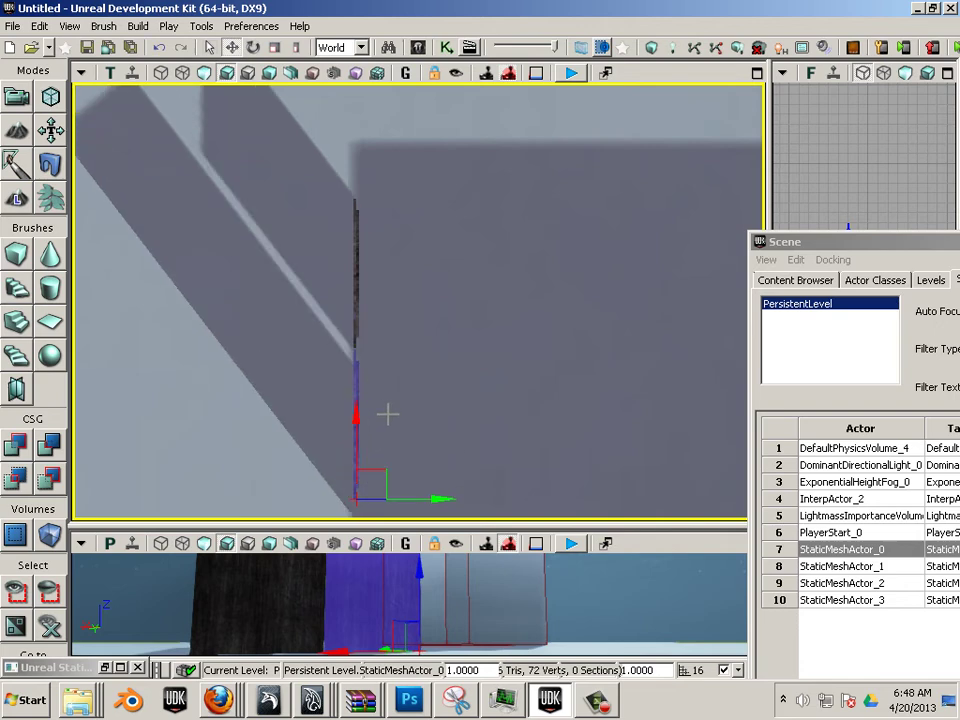
{"action": "scroll", "coordinate": [387, 414], "scroll_direction": "up", "scroll_amount": 8}
{"action": "scroll", "coordinate": [374, 421], "scroll_direction": "down", "scroll_amount": 2}
{"action": "scroll", "coordinate": [372, 423], "scroll_direction": "down", "scroll_amount": 2}
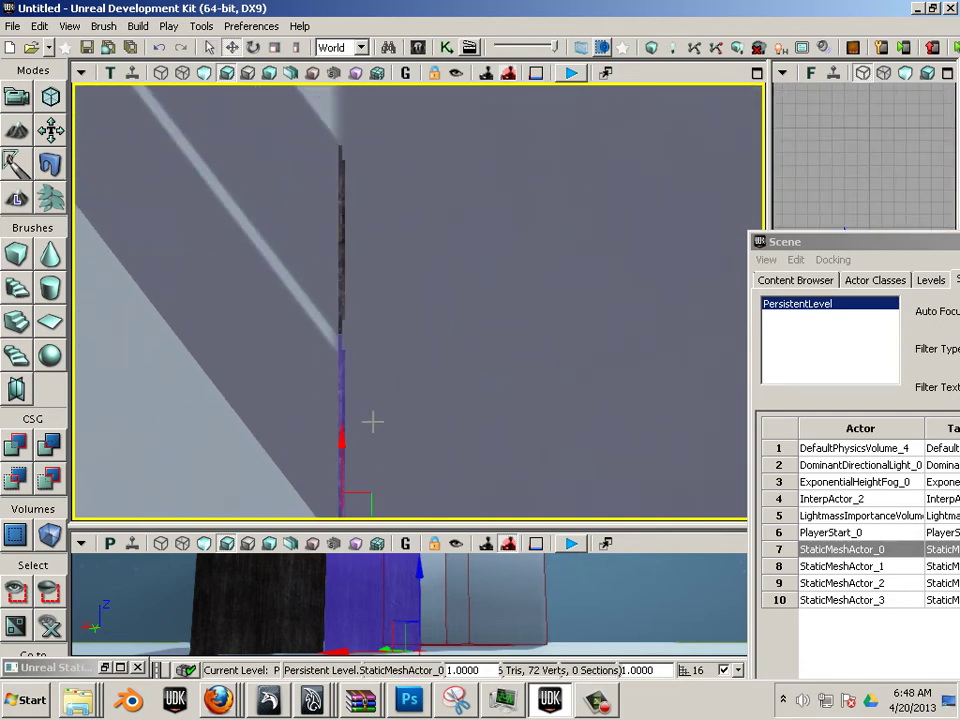
{"action": "left_click_drag", "start_coordinate": [400, 522], "coordinate": [429, 176]}
{"action": "left_click_drag", "start_coordinate": [358, 396], "coordinate": [673, 359]}
Step: Increase the drag grid size to 1024 with both doors framed in the perspective view
{"action": "key", "text": "bracketright"}
{"action": "key", "text": "bracketright"}
{"action": "key", "text": "bracketright"}
{"action": "key", "text": "bracketright"}
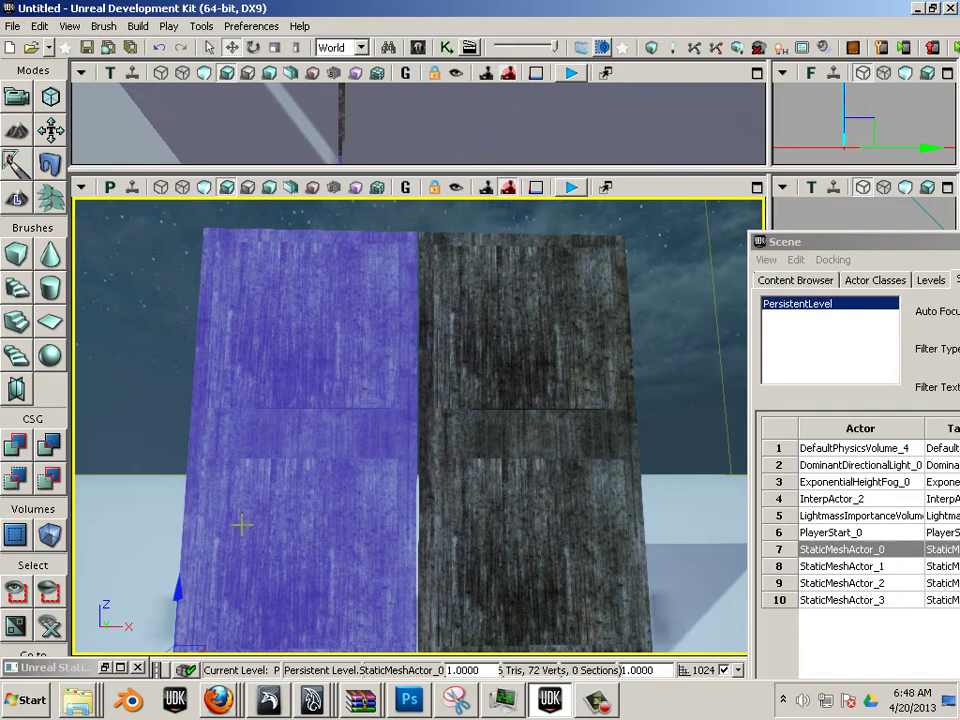
{"action": "scroll", "coordinate": [243, 525], "scroll_direction": "down", "scroll_amount": 2}
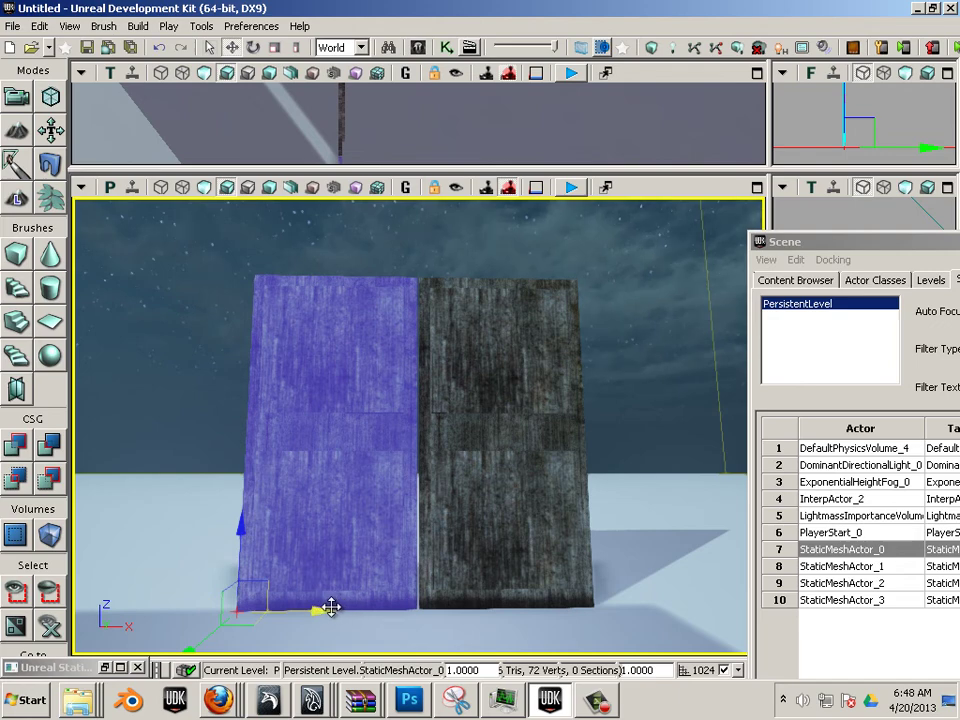
Step: Turn off drag grid snapping and nudge the doors along the X axis to close the gap between them
{"action": "scroll", "coordinate": [352, 582], "scroll_direction": "down", "scroll_amount": 2}
{"action": "scroll", "coordinate": [355, 582], "scroll_direction": "up", "scroll_amount": 5}
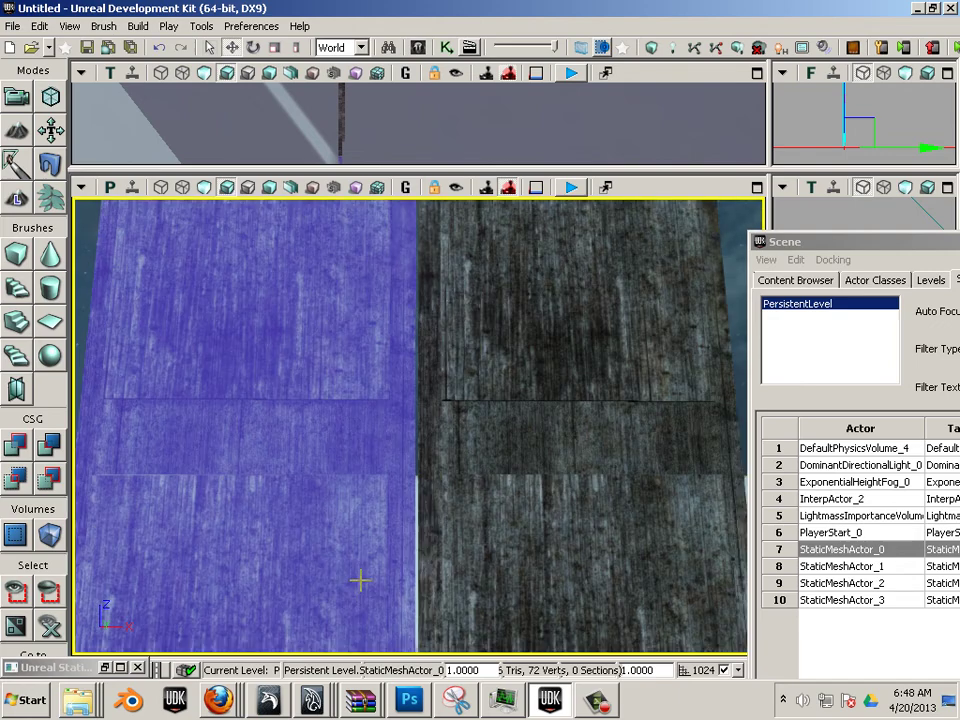
{"action": "scroll", "coordinate": [360, 579], "scroll_direction": "down", "scroll_amount": 3}
{"action": "left_click", "coordinate": [480, 533]}
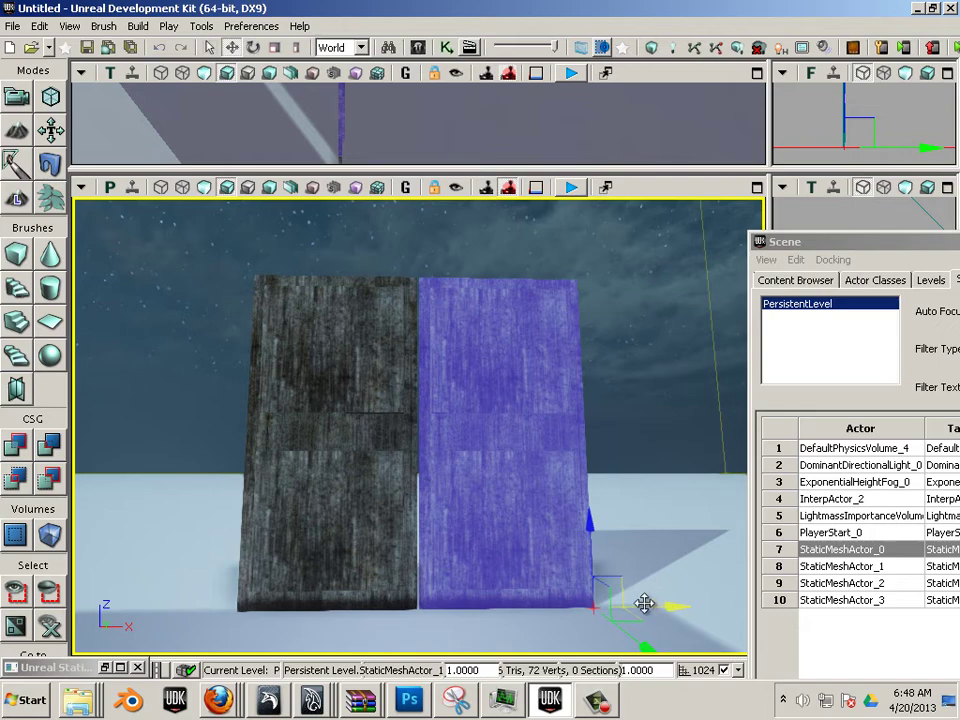
{"action": "left_click", "coordinate": [356, 531]}
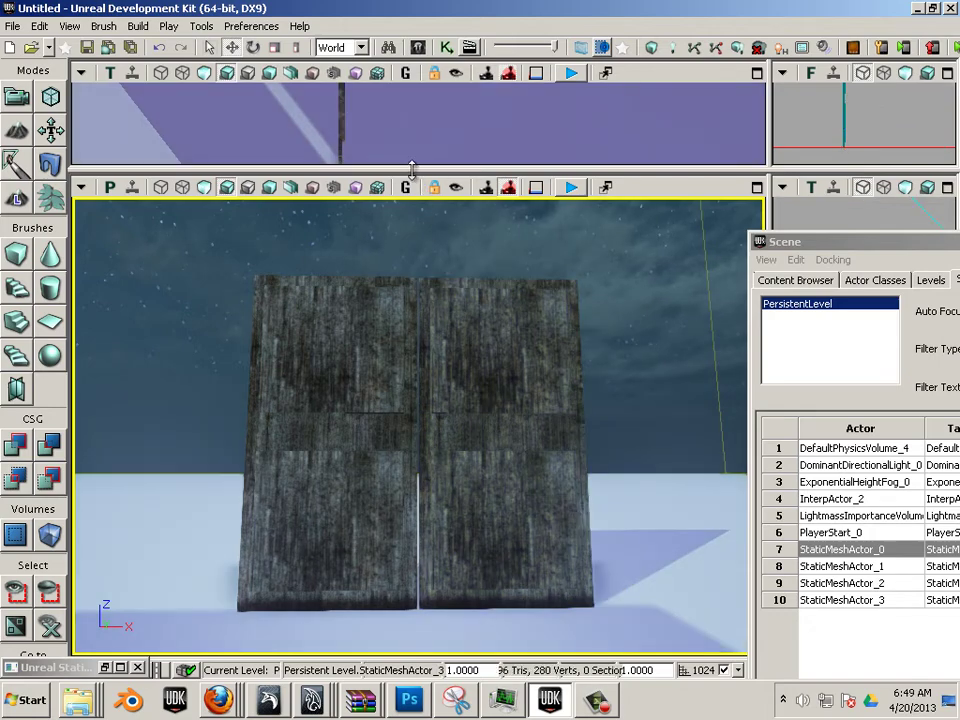
{"action": "left_click", "coordinate": [375, 498]}
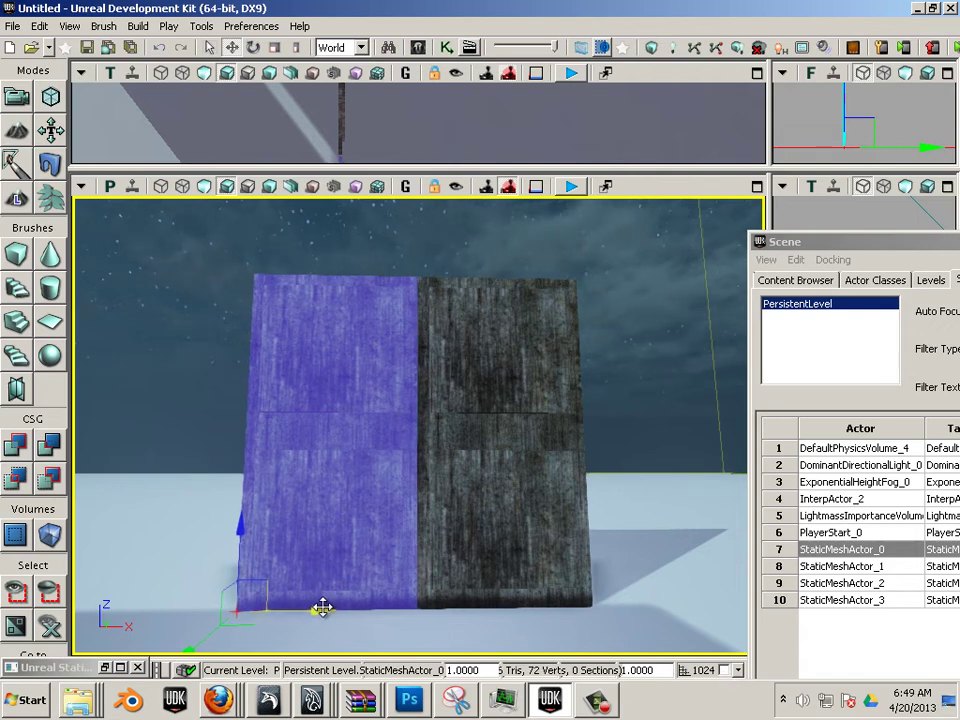
{"action": "left_click_drag", "start_coordinate": [323, 607], "coordinate": [322, 608]}
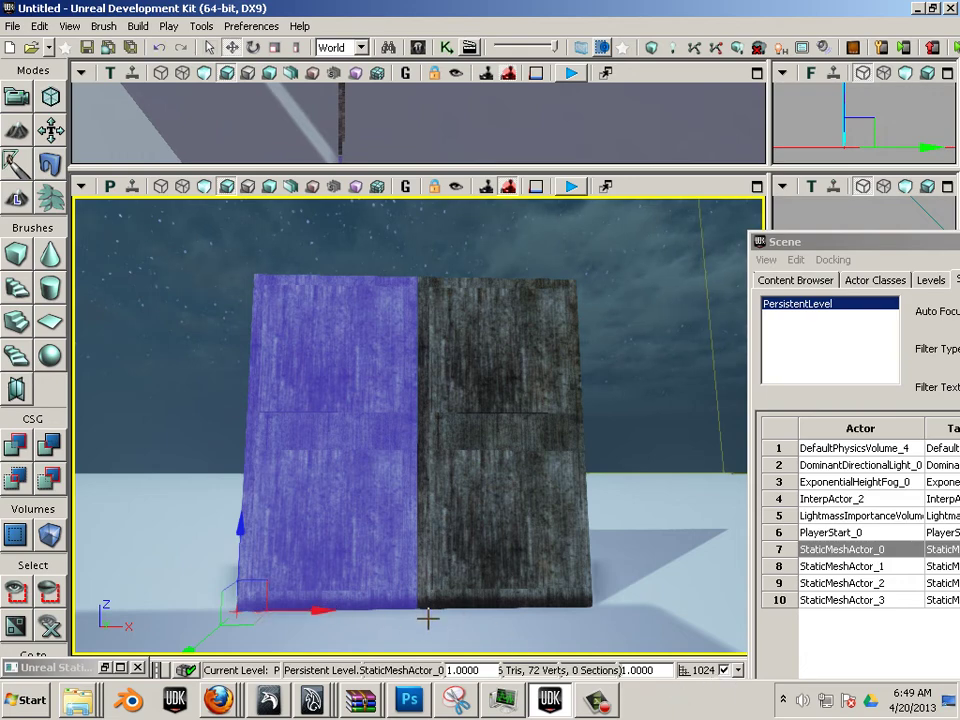
Step: Inspect the seam between the two doors up close and from farther back in the perspective view
{"action": "scroll", "coordinate": [427, 620], "scroll_direction": "up", "scroll_amount": 6}
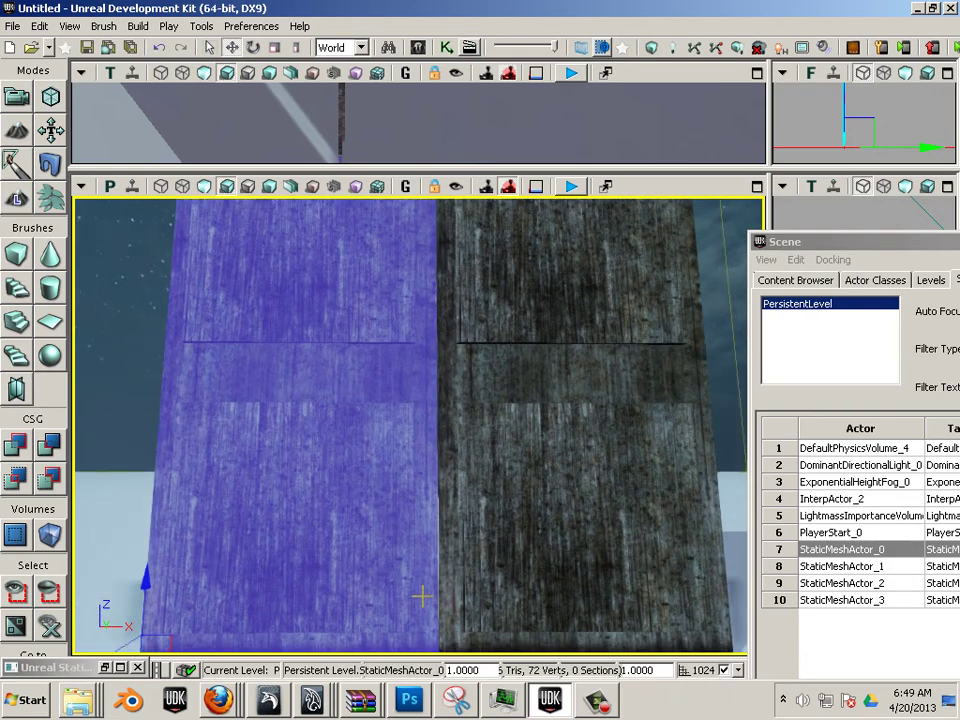
{"action": "mouse_move", "coordinate": [422, 596]}
{"action": "left_mouse_down"}
{"action": "mouse_move", "coordinate": [429, 621]}
{"action": "mouse_move", "coordinate": [427, 612]}
{"action": "left_mouse_up"}
{"action": "right_click_drag", "start_coordinate": [400, 600], "coordinate": [399, 636]}
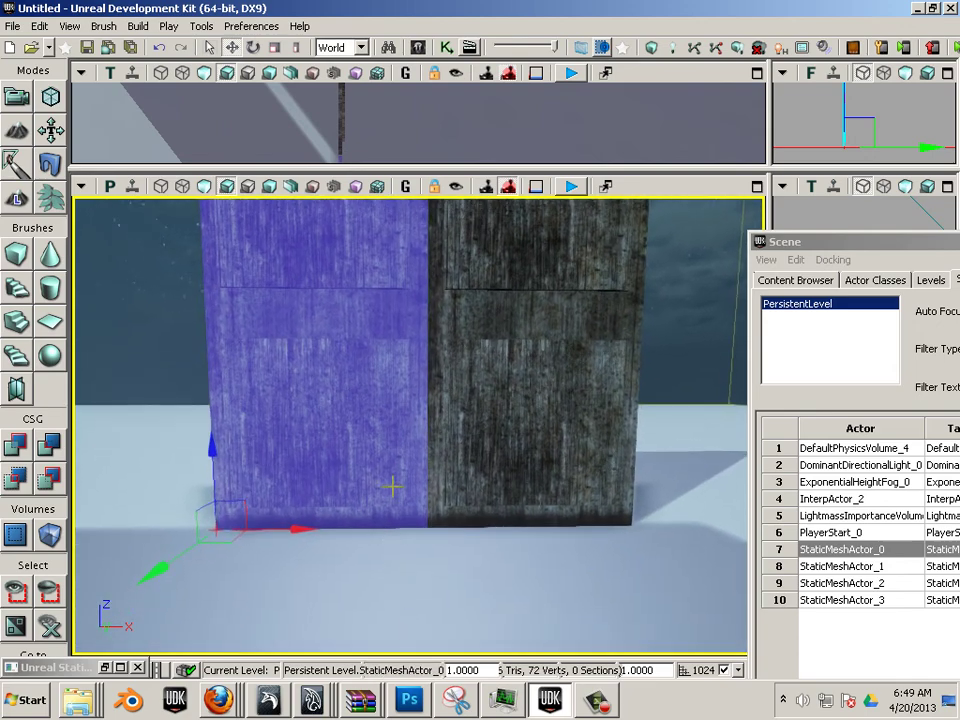
{"action": "middle_click_drag", "start_coordinate": [388, 396], "coordinate": [392, 364]}
{"action": "left_click_drag", "start_coordinate": [392, 364], "coordinate": [391, 434]}
{"action": "left_click", "coordinate": [424, 434]}
{"action": "left_click", "coordinate": [354, 512]}
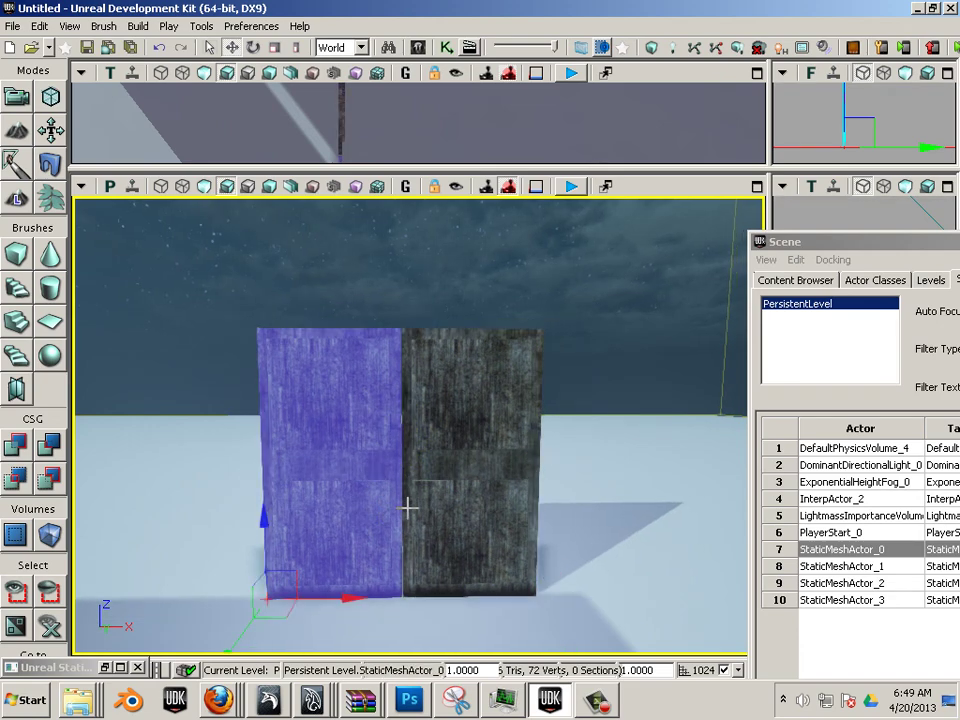
{"action": "left_click_drag", "start_coordinate": [408, 508], "coordinate": [447, 574]}
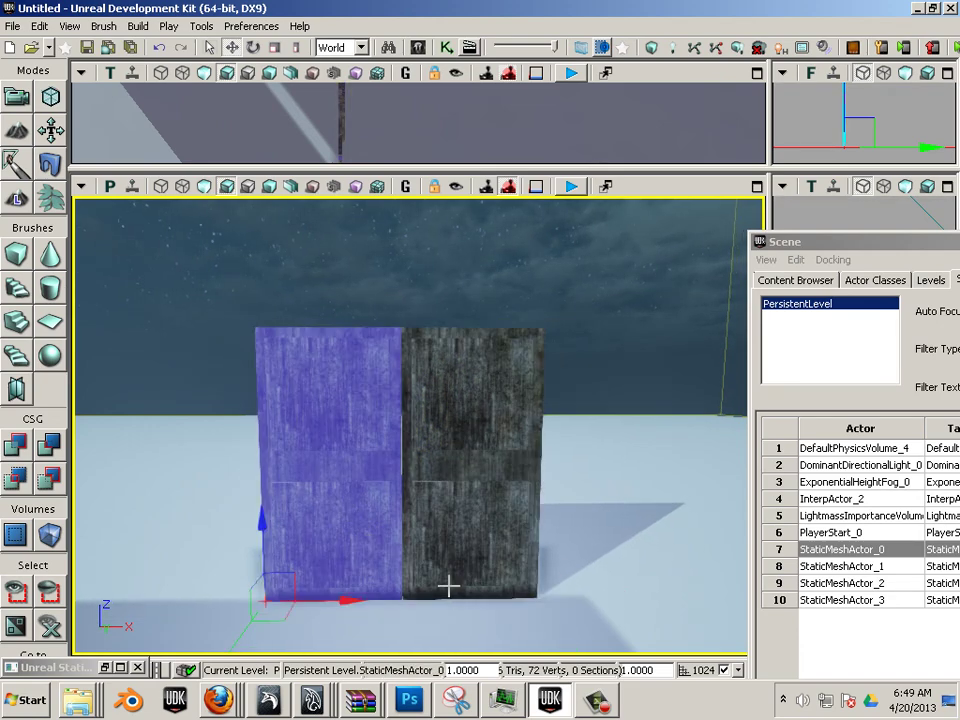